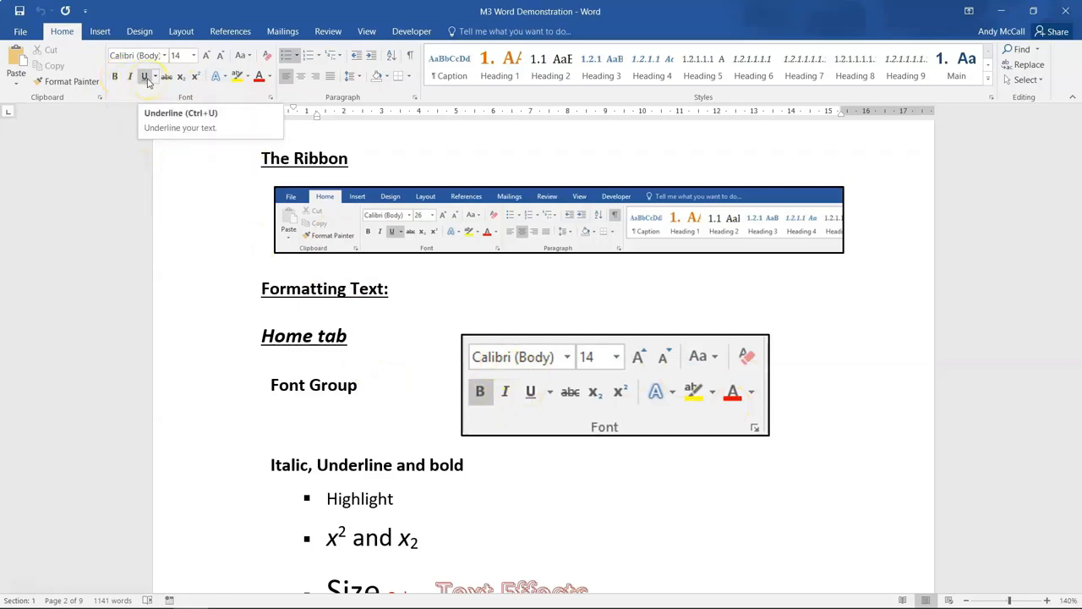
# Remove the bold formatting from the "Font Group" heading
pyautogui.scroll(-3, 273, 331)
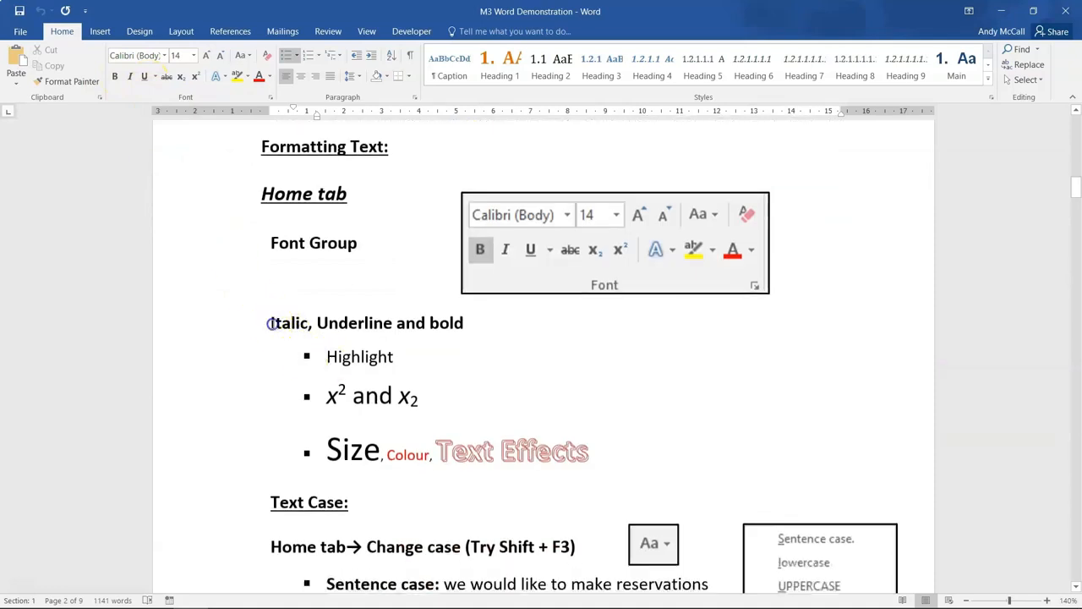
pyautogui.moveTo(270, 323)
pyautogui.mouseDown()
pyautogui.moveTo(481, 329)
pyautogui.moveTo(253, 328)
pyautogui.mouseUp()
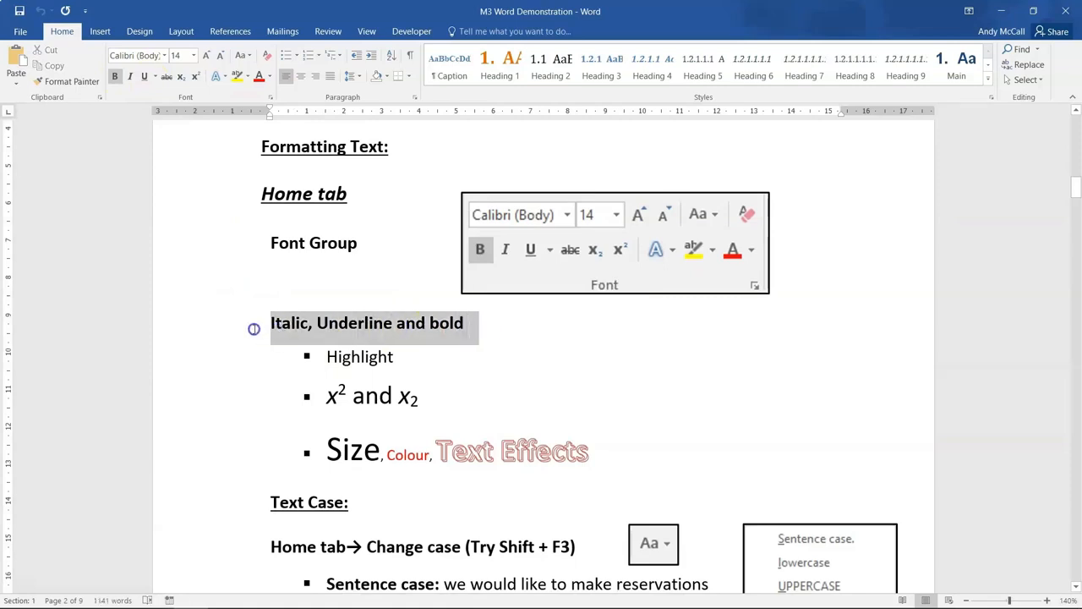
pyautogui.click(294, 255)
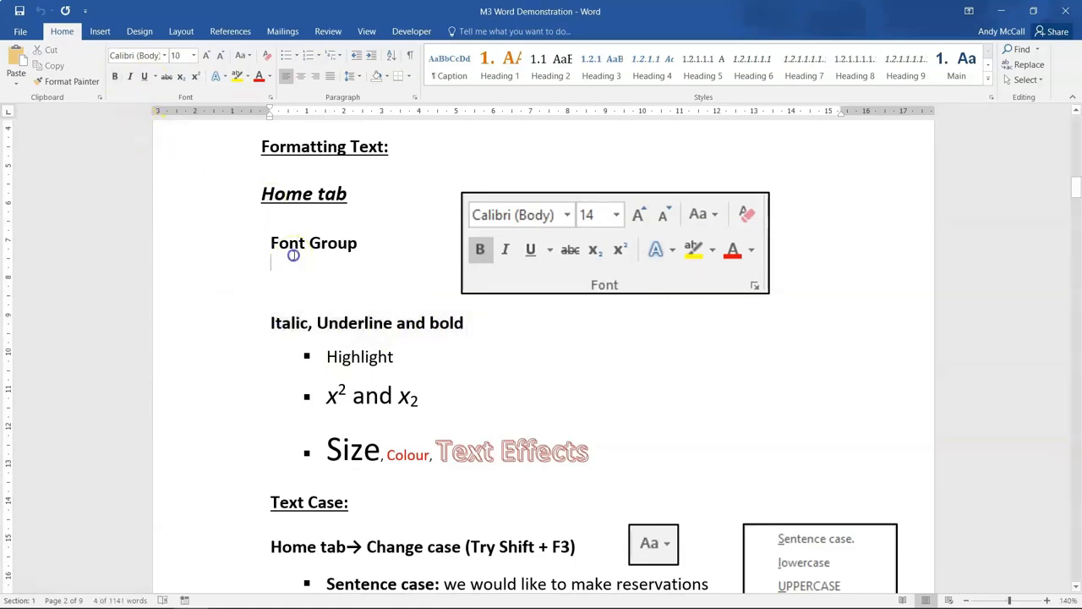
pyautogui.click(355, 243)
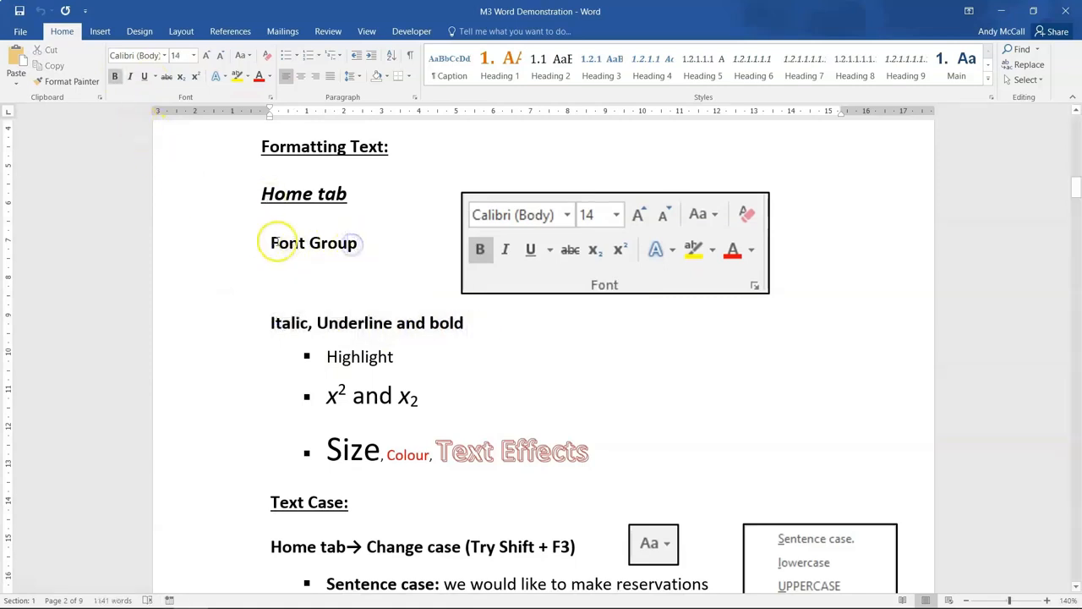
pyautogui.moveTo(270, 243); pyautogui.dragTo(358, 241)
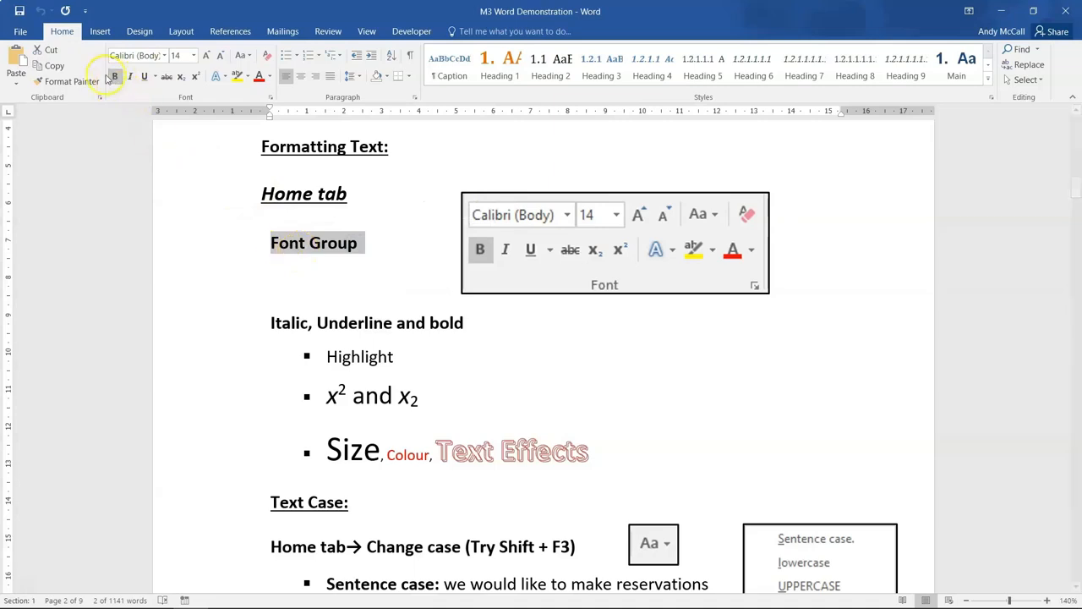
pyautogui.click(115, 78)
pyautogui.click(318, 285)
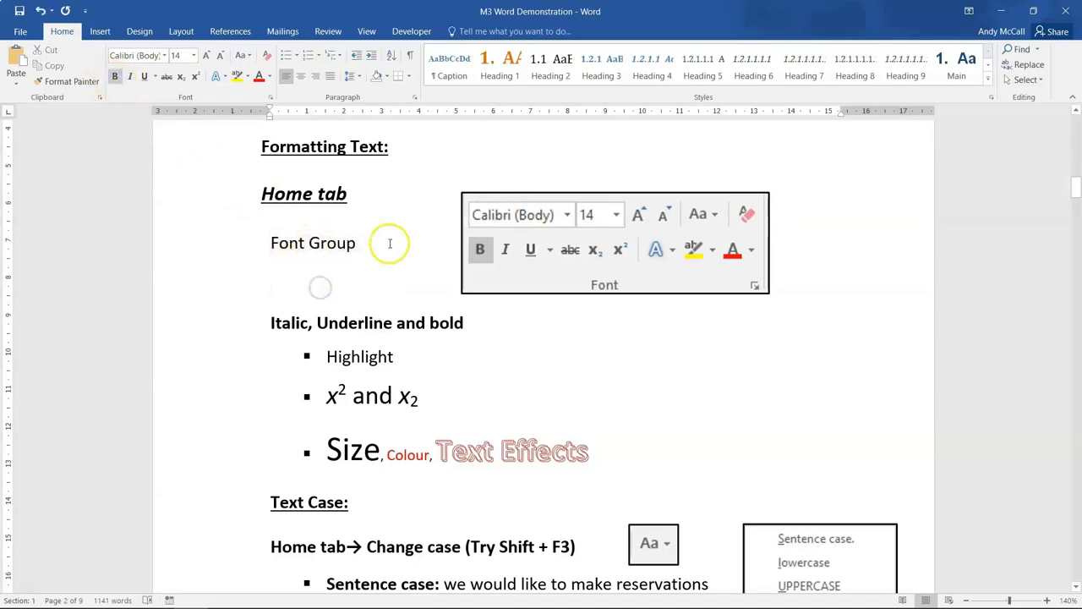
# Format the "Font Group" heading as bold, italic and underlined
pyautogui.moveTo(366, 242); pyautogui.dragTo(273, 244)
pyautogui.click(115, 77)
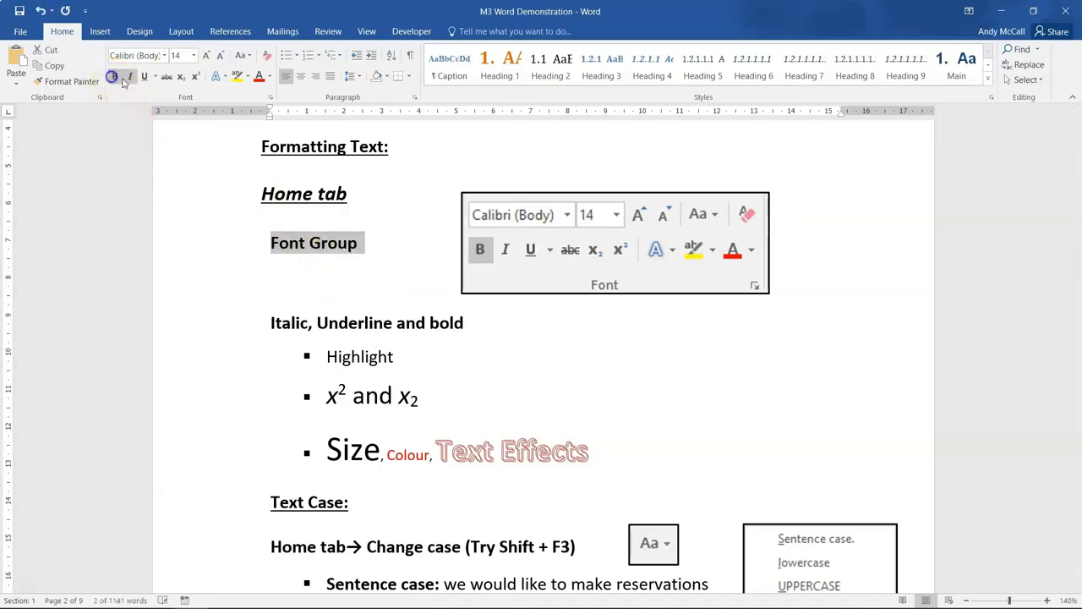
pyautogui.click(130, 77)
pyautogui.click(144, 77)
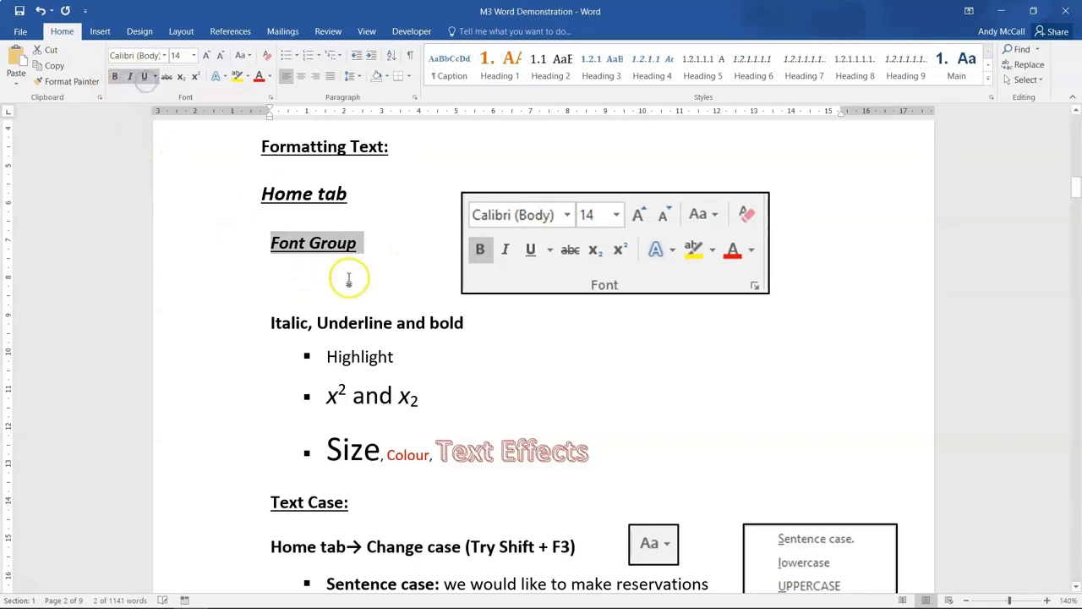
pyautogui.click(371, 248)
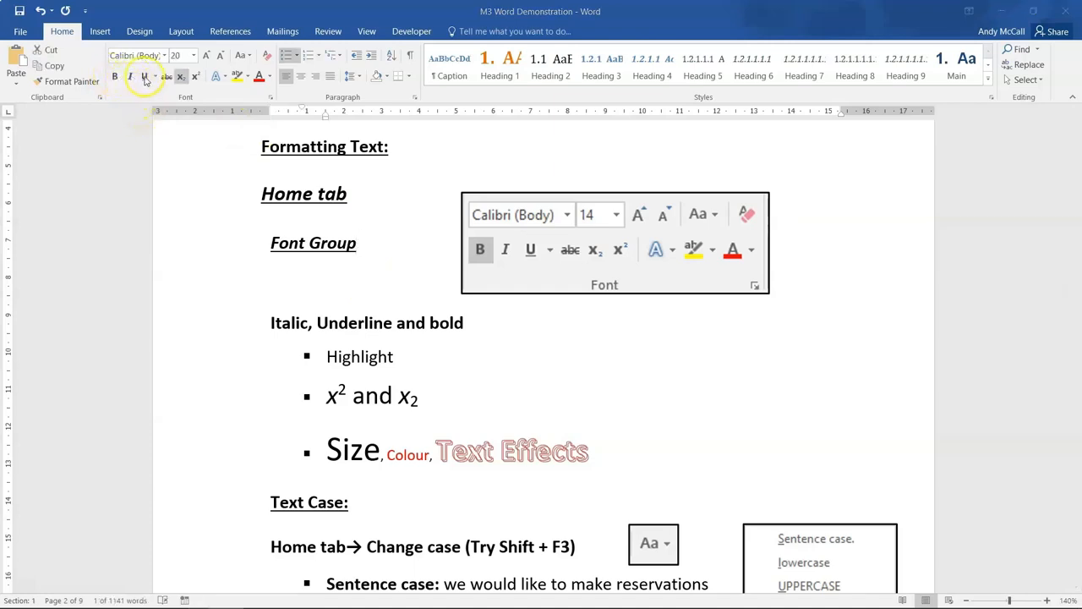
pyautogui.click(195, 77)
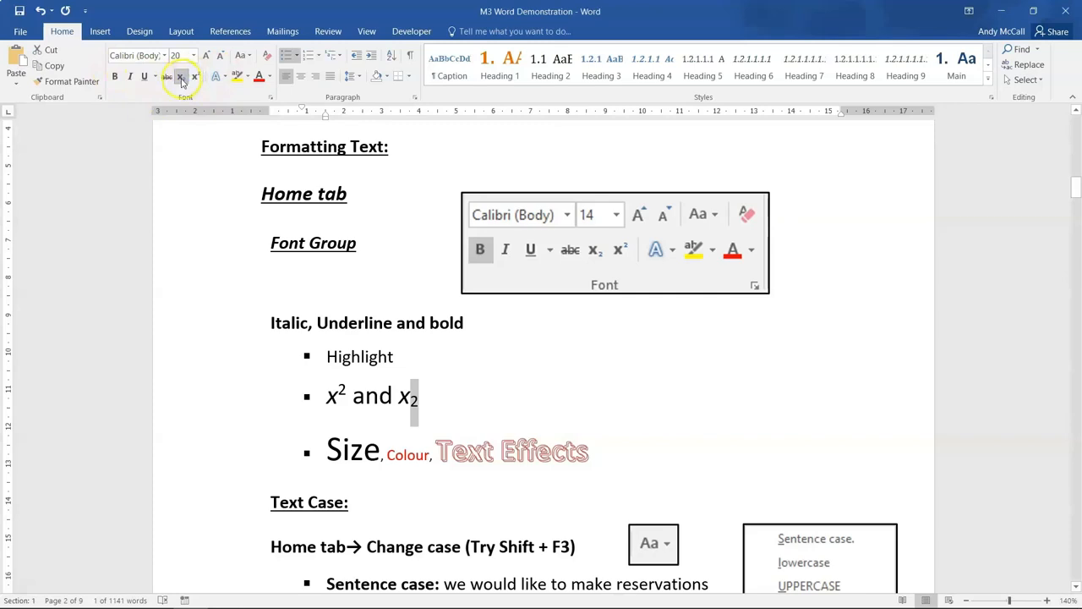
pyautogui.click(354, 404)
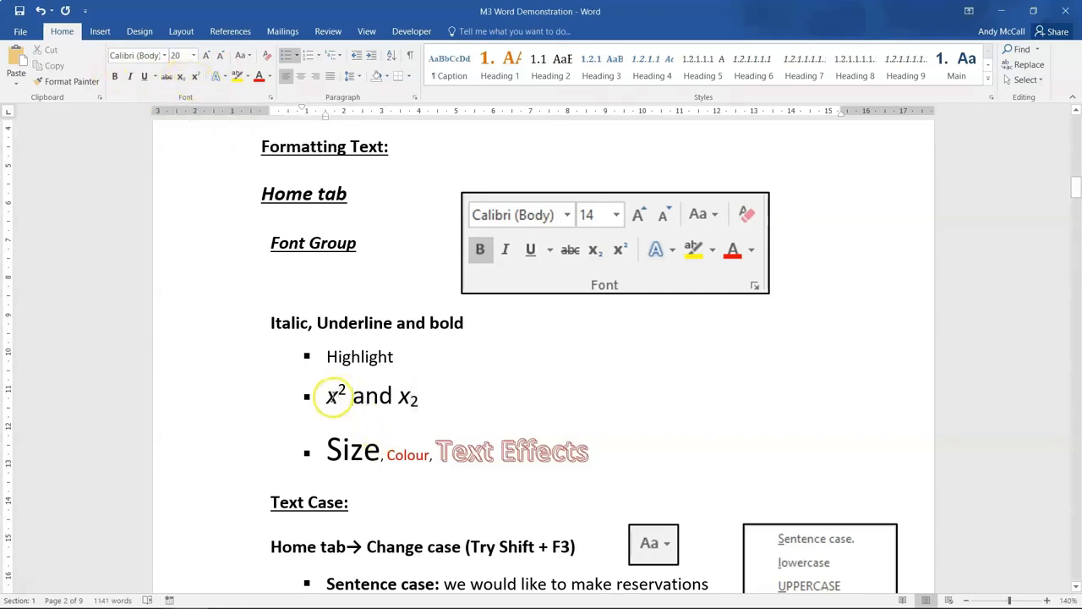
pyautogui.click(333, 397)
pyautogui.click(416, 404)
pyautogui.click(342, 393)
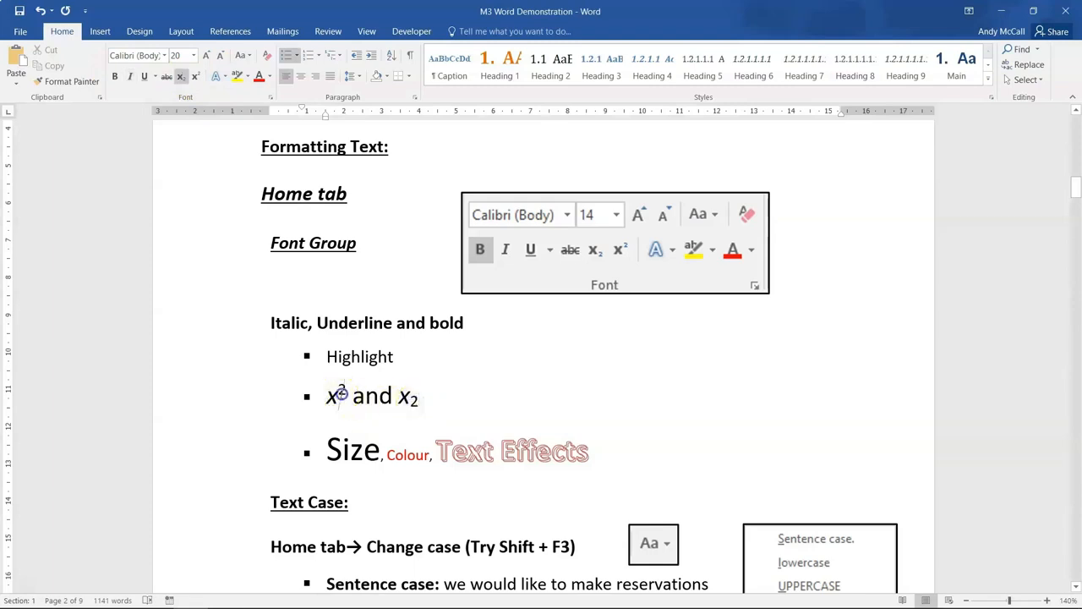
# Alternate the first 2 in the "x2 and x2" bullet between superscript and subscript, finishing on subscript
pyautogui.moveTo(338, 394); pyautogui.dragTo(345, 397)
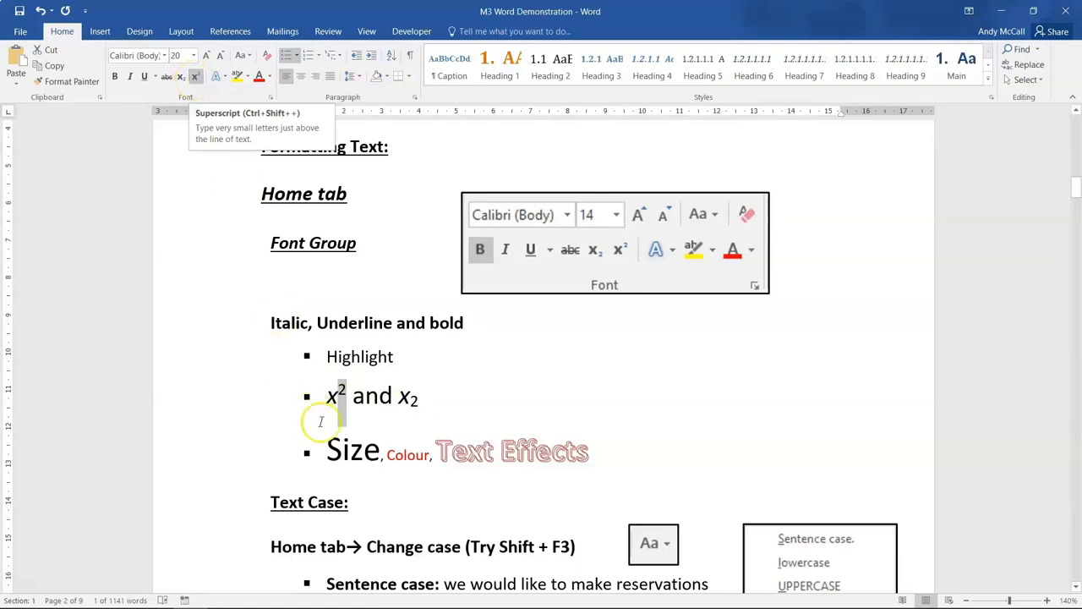
pyautogui.click(338, 393)
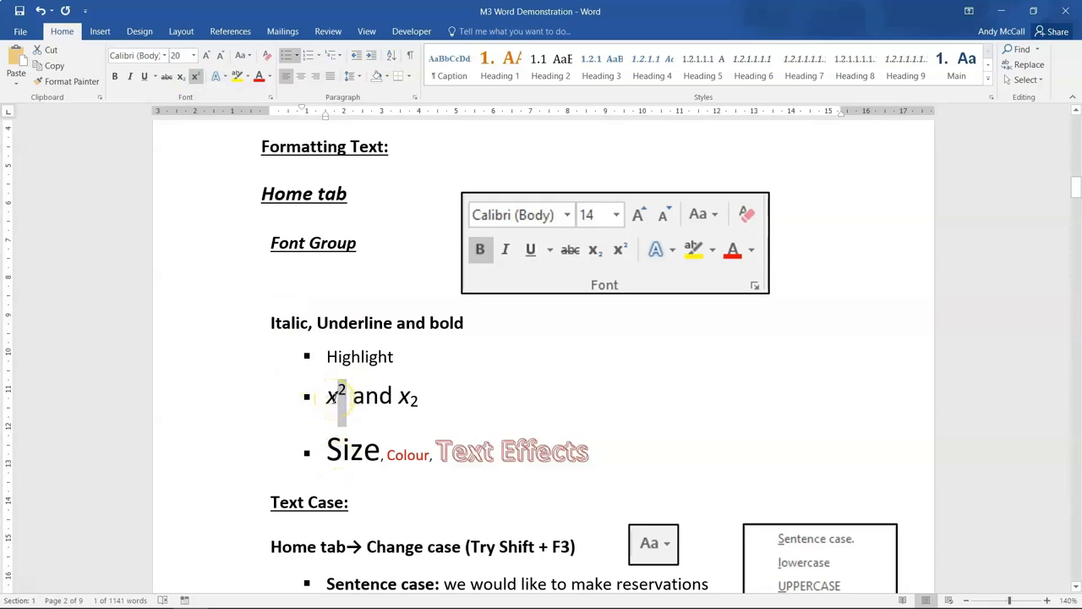
pyautogui.click(196, 78)
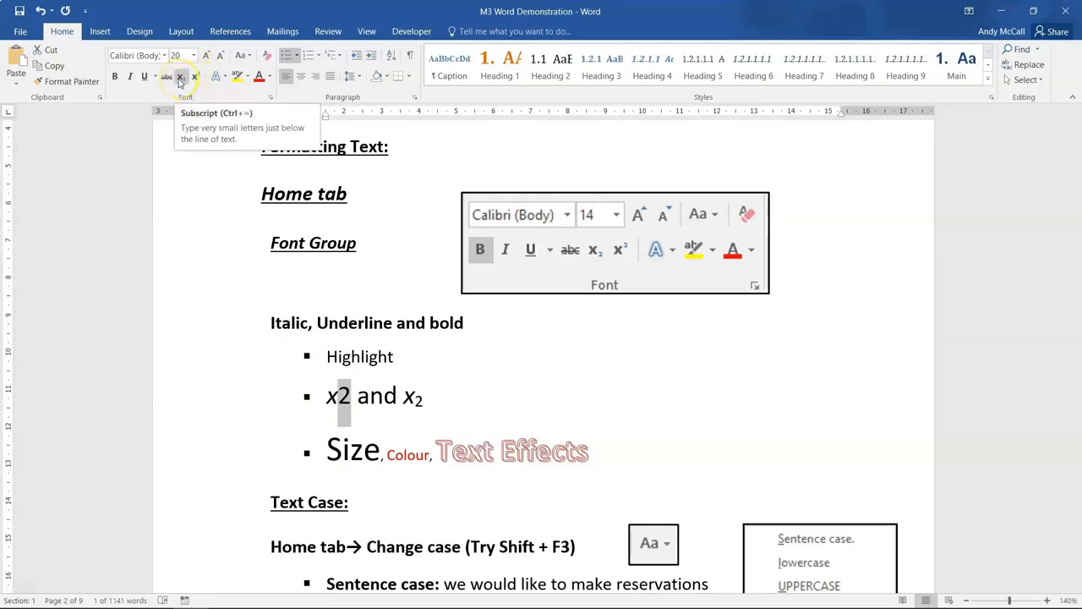
pyautogui.click(179, 78)
pyautogui.click(195, 79)
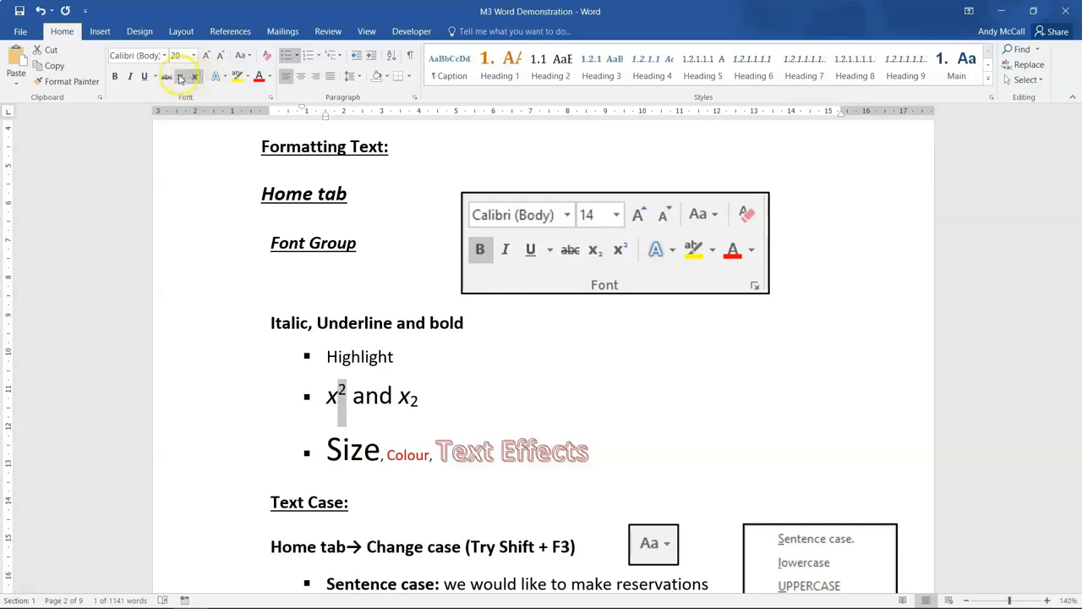
pyautogui.click(180, 78)
pyautogui.click(195, 78)
pyautogui.click(181, 78)
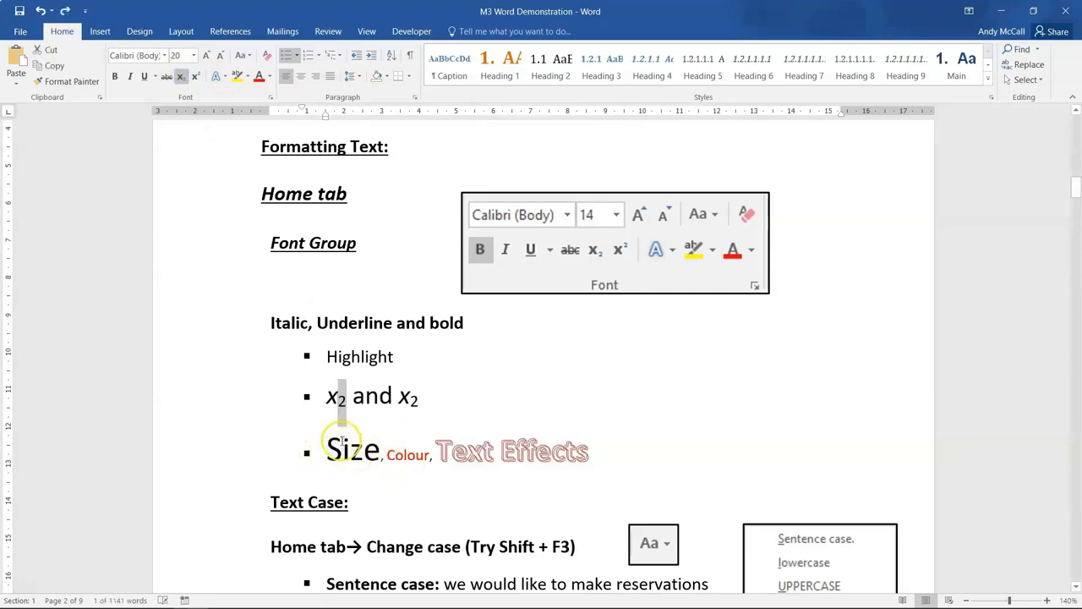
# Enlarge the word "Size" by three font-size increments and shrink it back to 26 points
pyautogui.moveTo(327, 448); pyautogui.dragTo(381, 451)
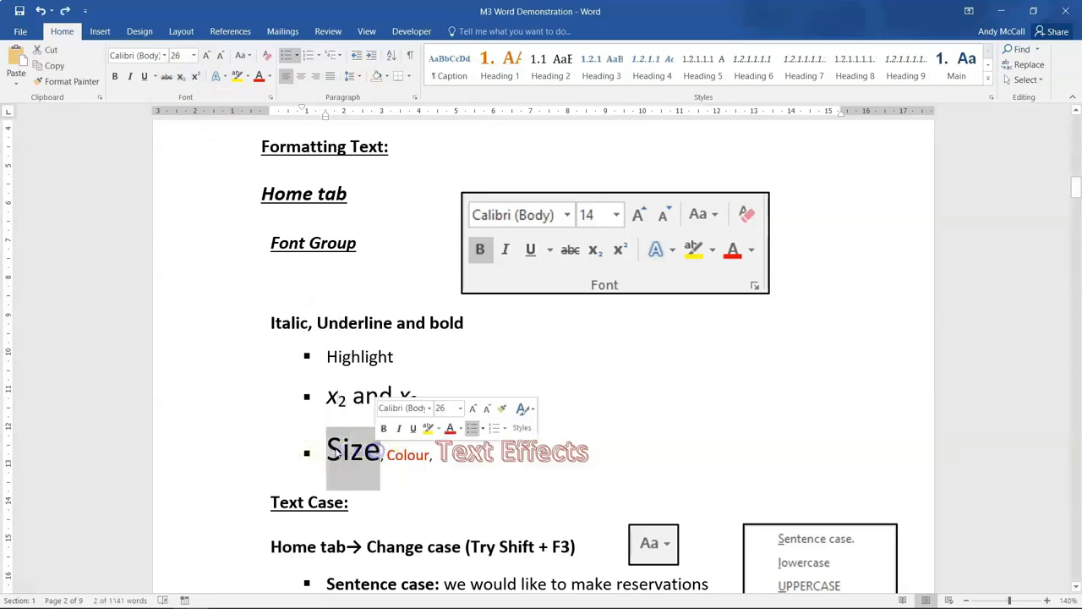
pyautogui.click(194, 56)
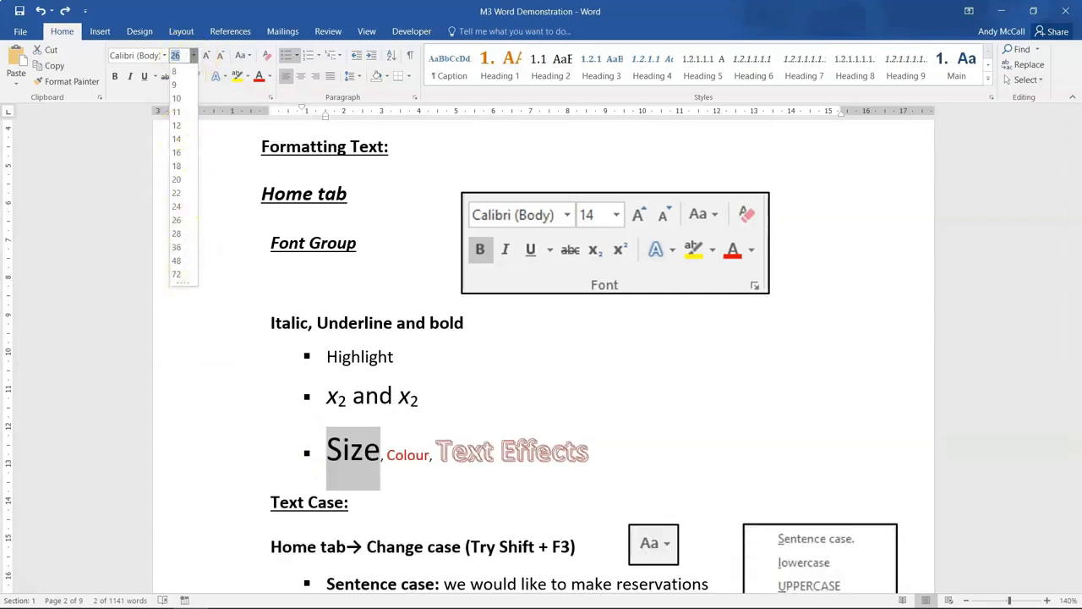
pyautogui.click(194, 56)
pyautogui.click(206, 56)
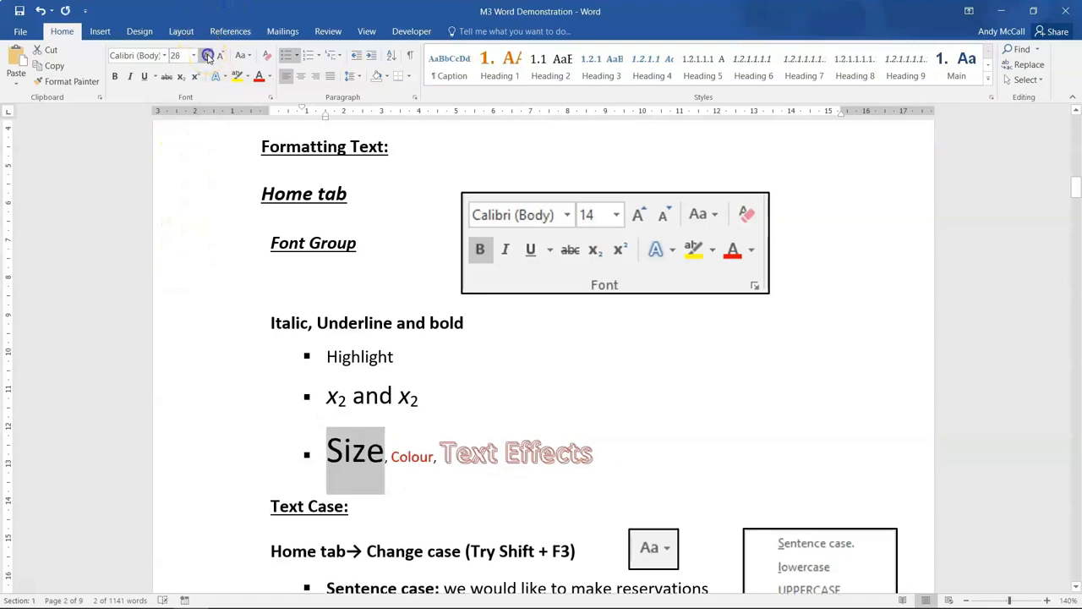
pyautogui.click(207, 56)
pyautogui.click(206, 56)
pyautogui.click(218, 57)
pyautogui.click(218, 57)
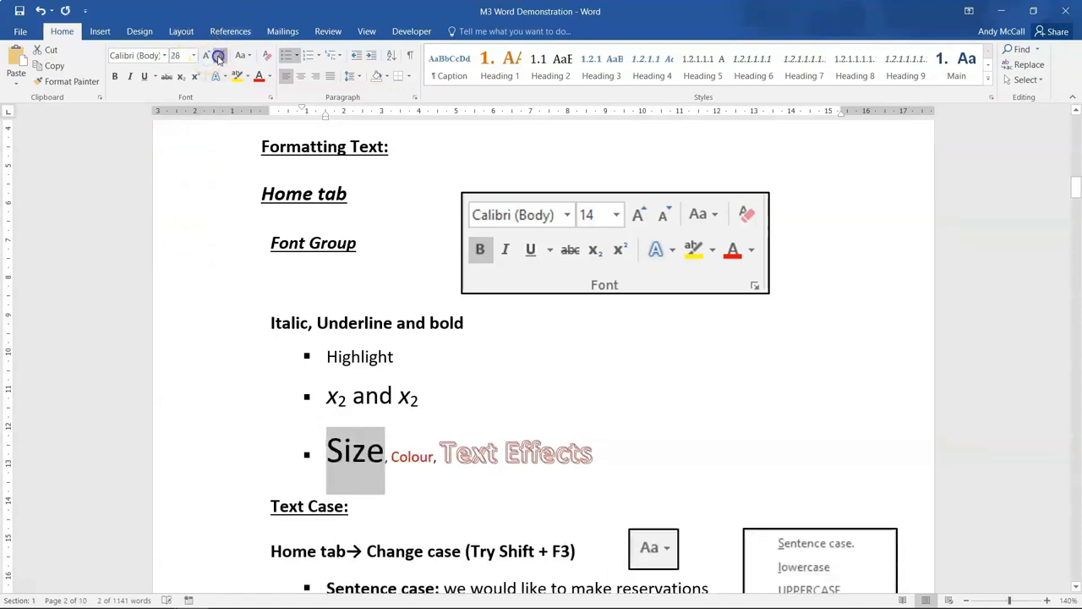
pyautogui.click(218, 57)
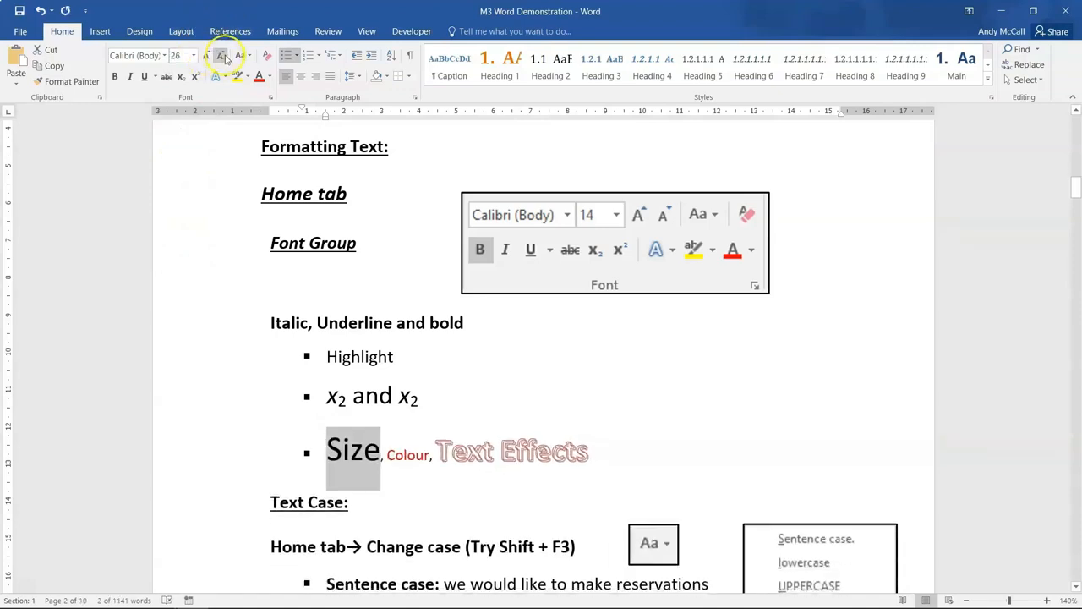
# Change the font colour of the word "Colour" in the bullet list to a light blue theme colour
pyautogui.click(396, 459)
pyautogui.moveTo(396, 459); pyautogui.dragTo(431, 457)
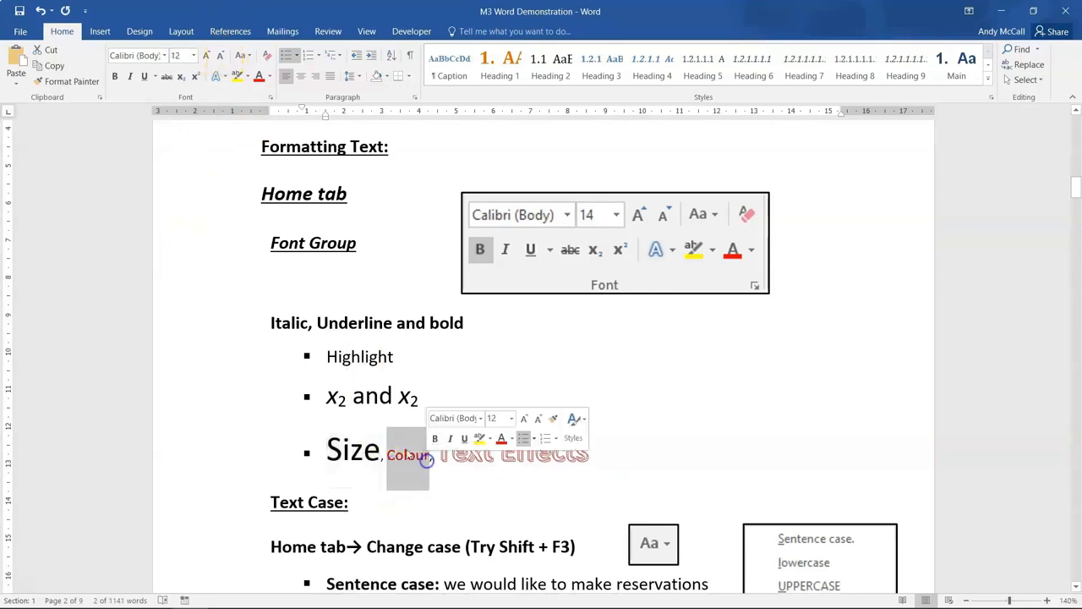
pyautogui.click(270, 78)
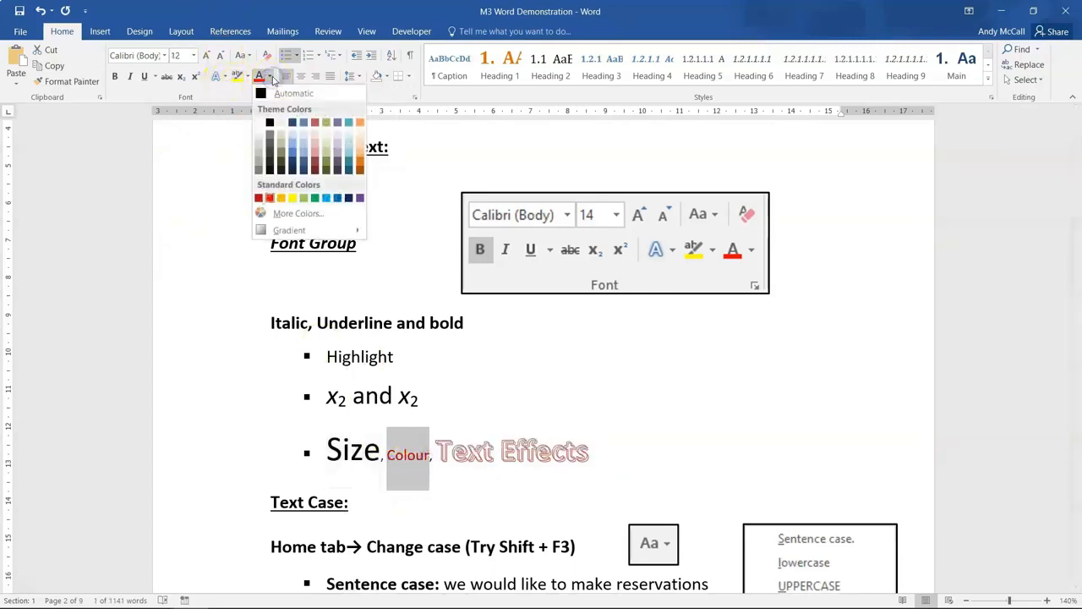
pyautogui.click(292, 150)
# Apply the turquoise preset text effect from the third row of presets to the words "Text Effects"
pyautogui.click(452, 448)
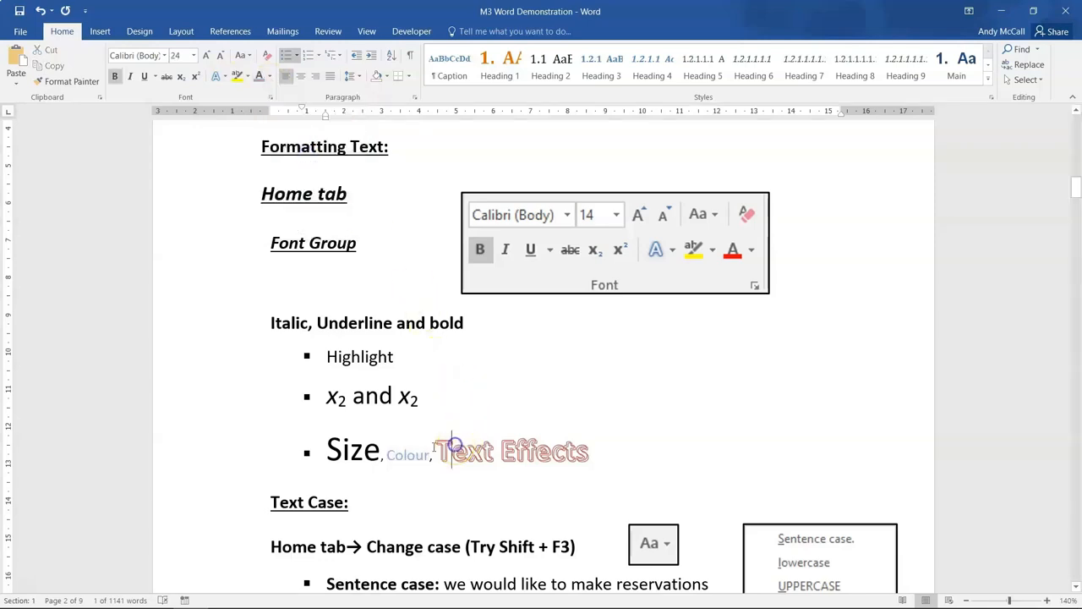
pyautogui.moveTo(435, 450); pyautogui.dragTo(587, 449)
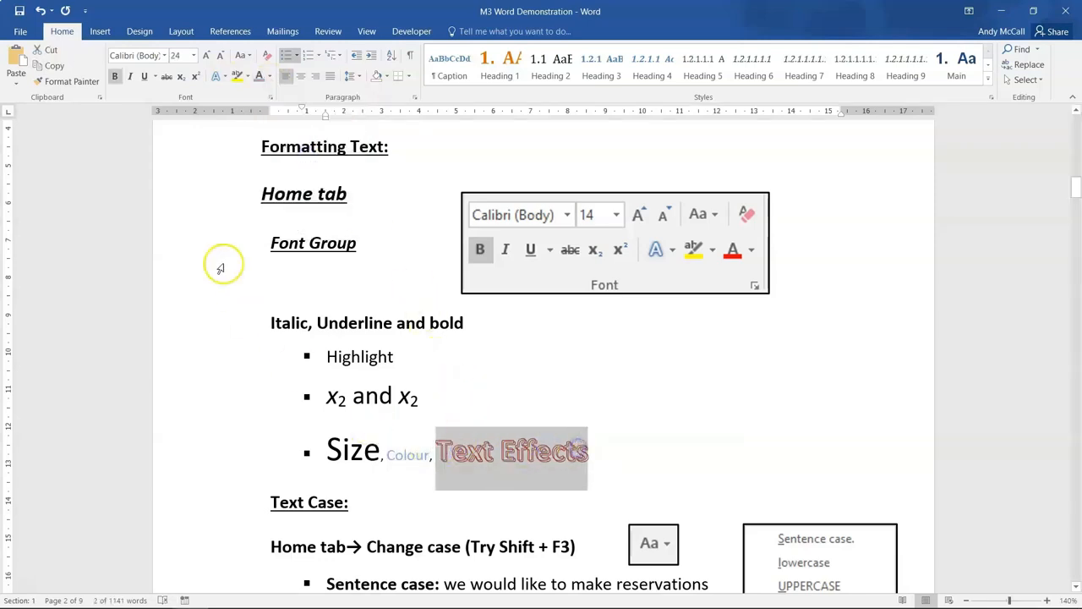
pyautogui.click(221, 77)
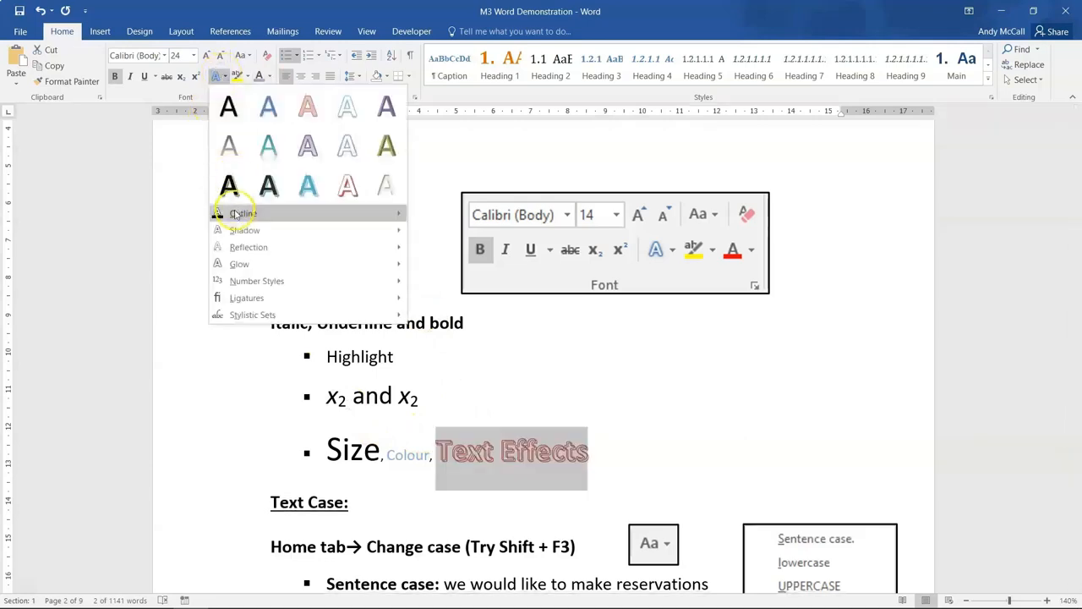
pyautogui.moveTo(243, 234)
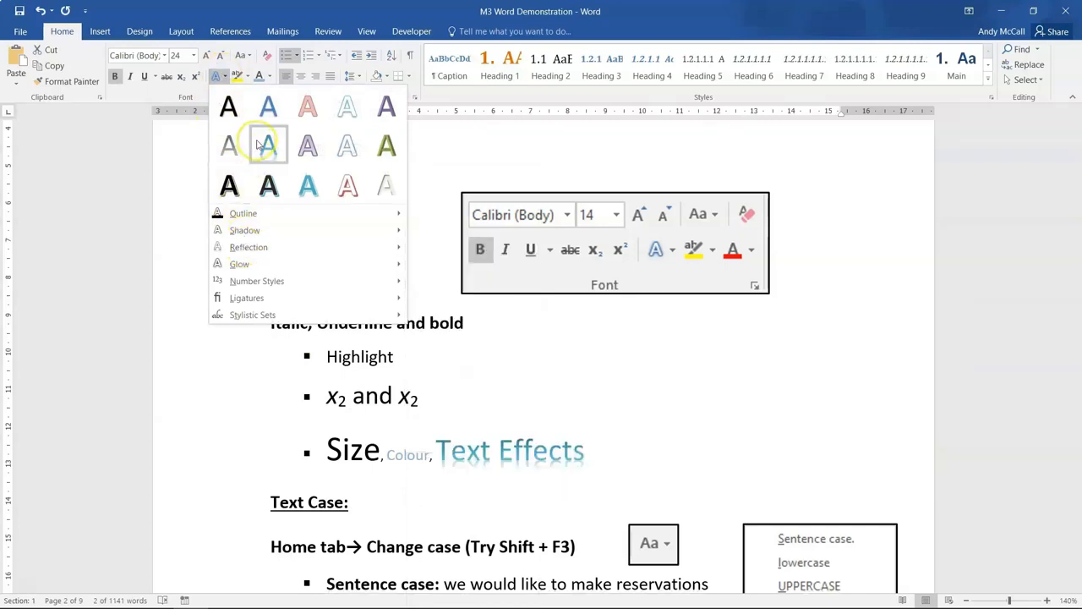
pyautogui.click(307, 186)
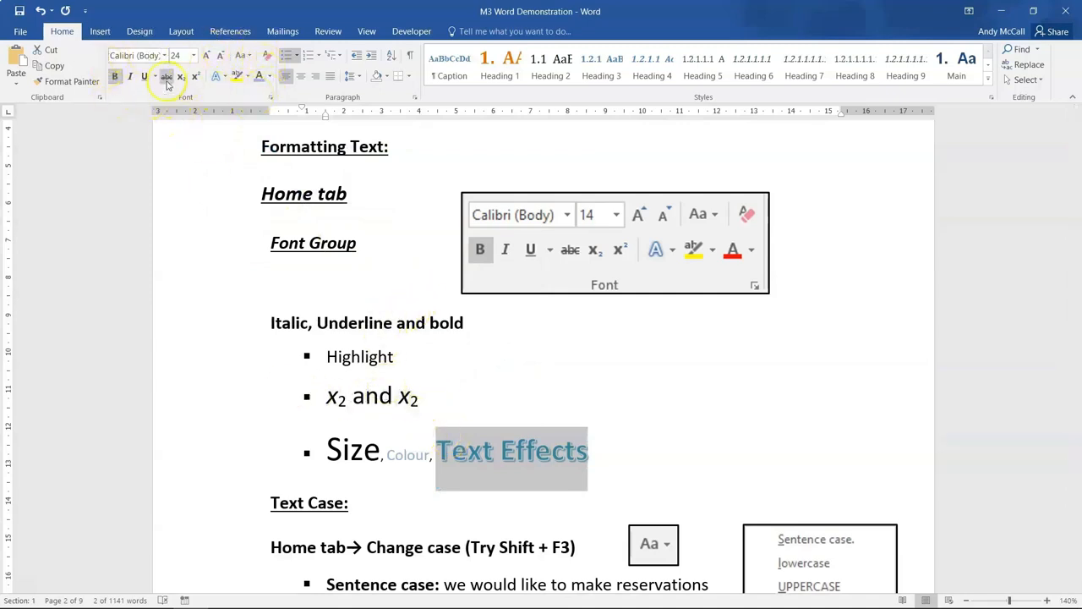
# Capitalise the first letter of "we would like to make reservations" in the sentence case bullet with Change Case
pyautogui.scroll(-5, 473, 321)
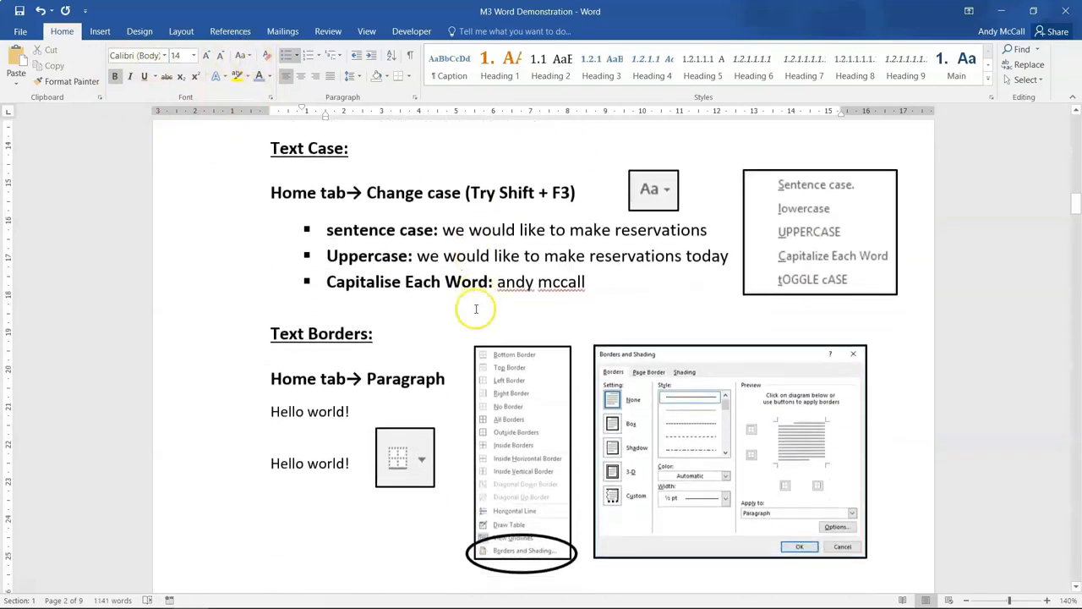
pyautogui.click(480, 303)
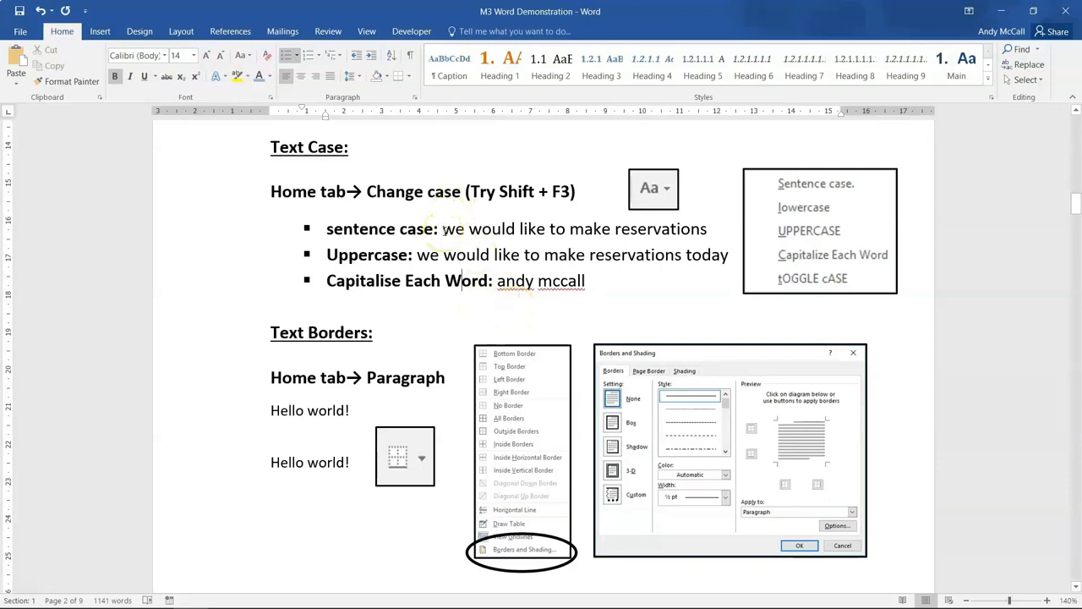
pyautogui.doubleClick(449, 229)
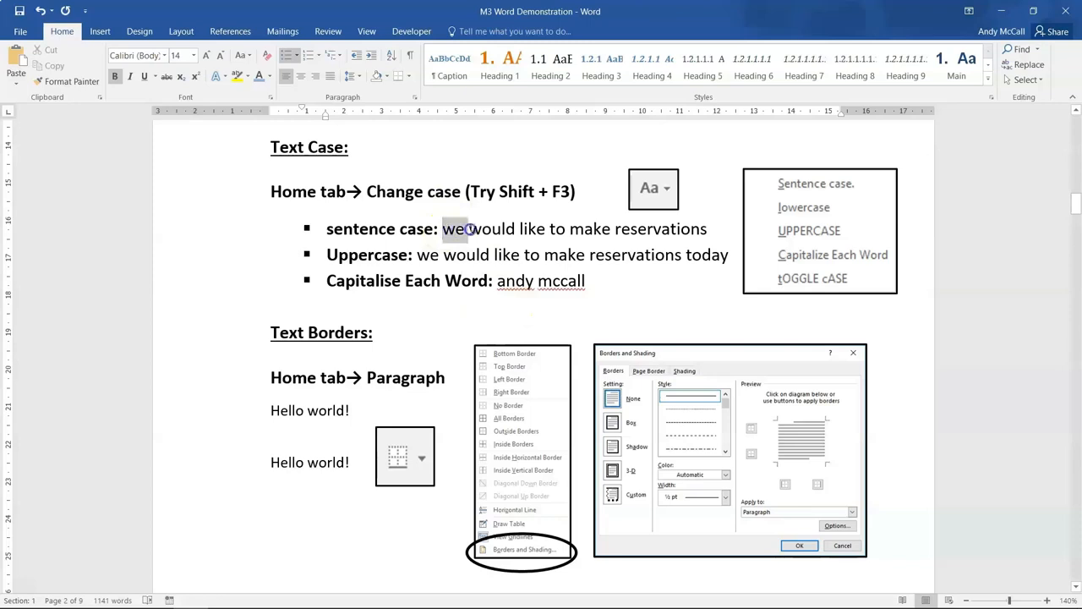
pyautogui.click(592, 230)
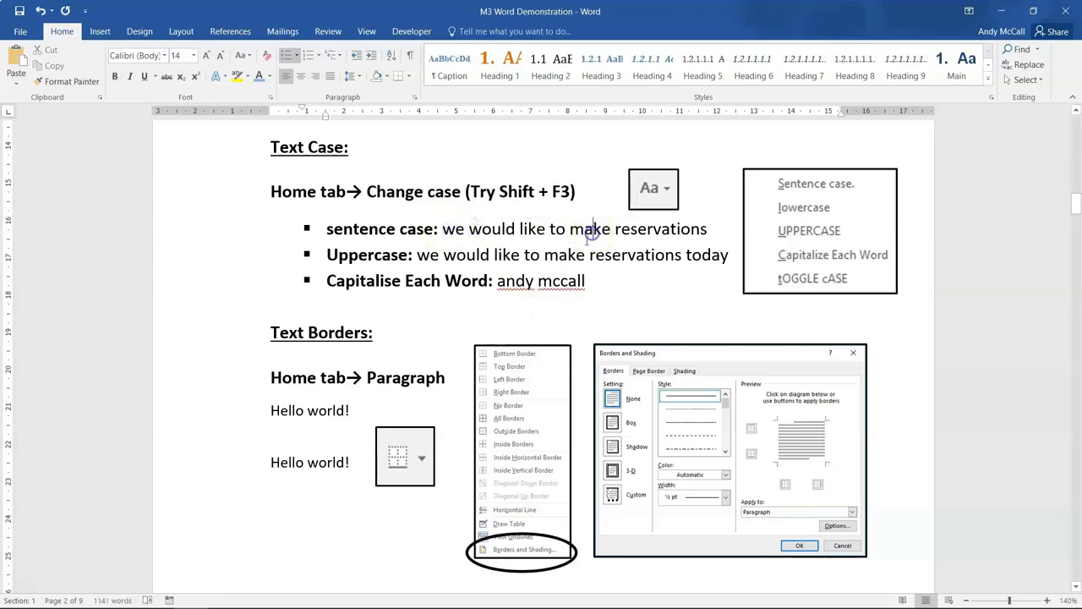
pyautogui.doubleClick(450, 232)
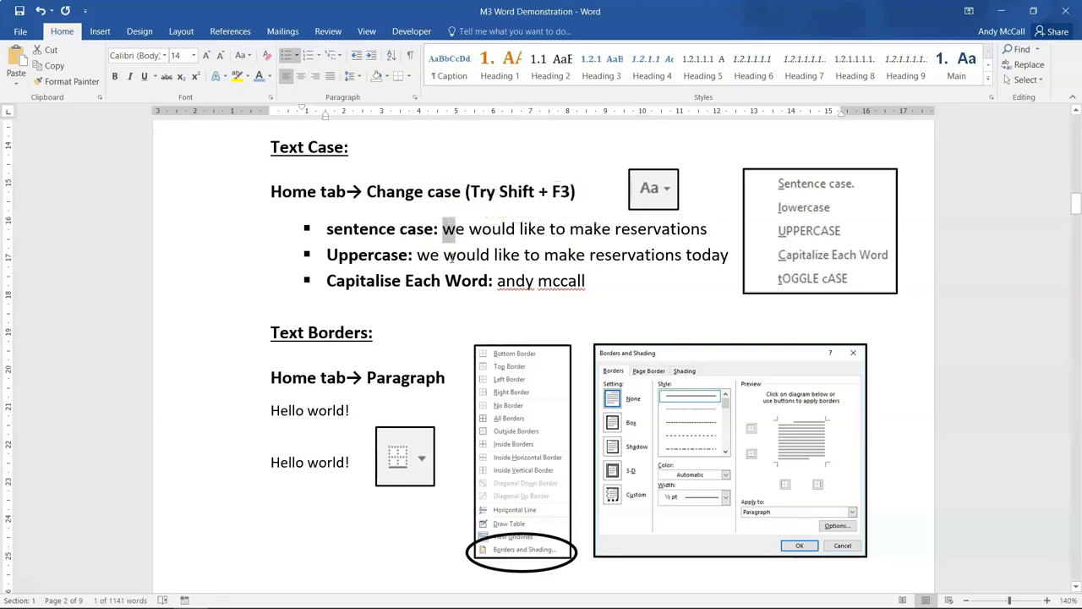
pyautogui.hotkey('shift', 'F3')
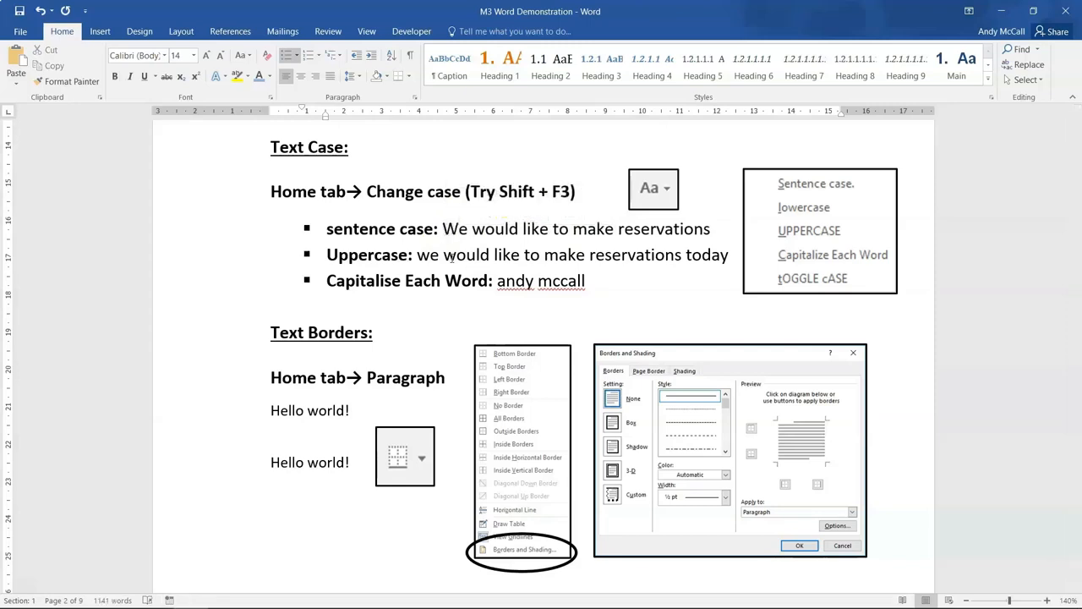
# Retype the initial W of the sentence case bullet's text as lowercase, and apply Sentence case to the whole bullet line
pyautogui.press('BackSpace')
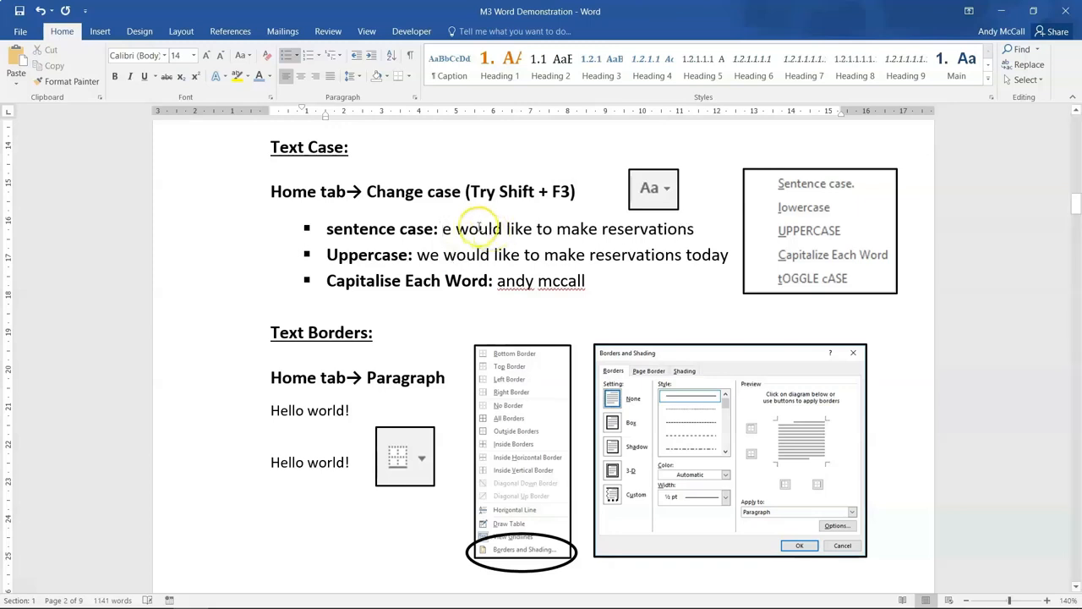
pyautogui.write('w')
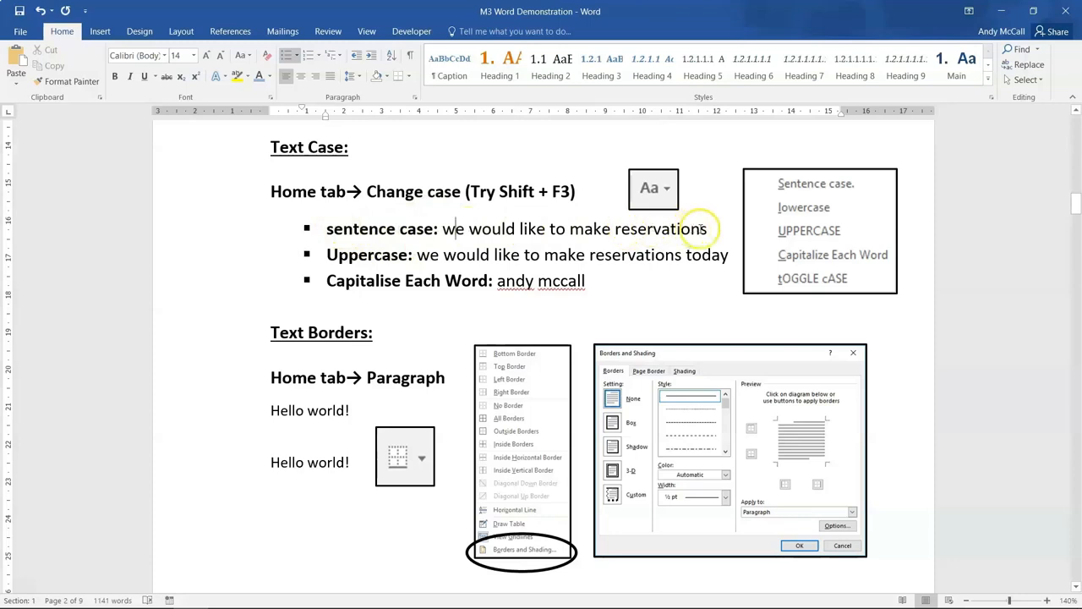
pyautogui.moveTo(708, 229); pyautogui.dragTo(322, 234)
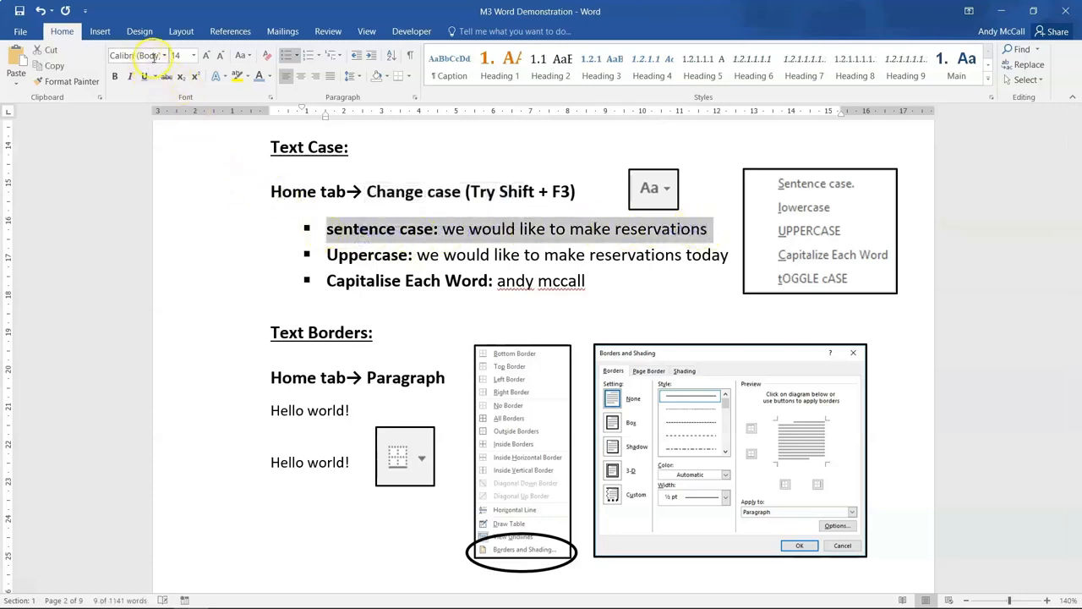
pyautogui.click(242, 57)
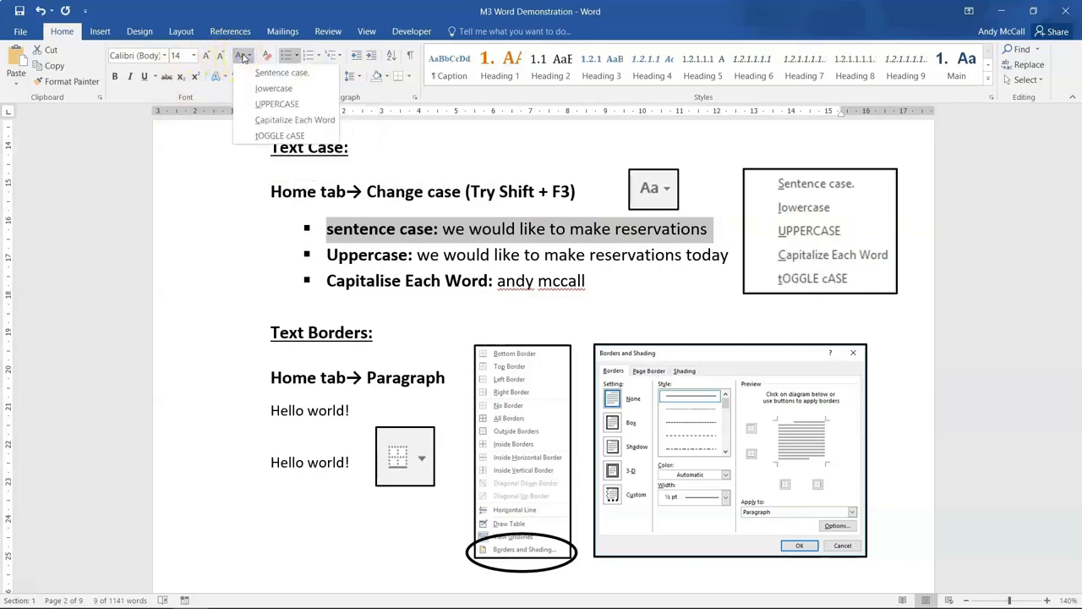
pyautogui.click(260, 76)
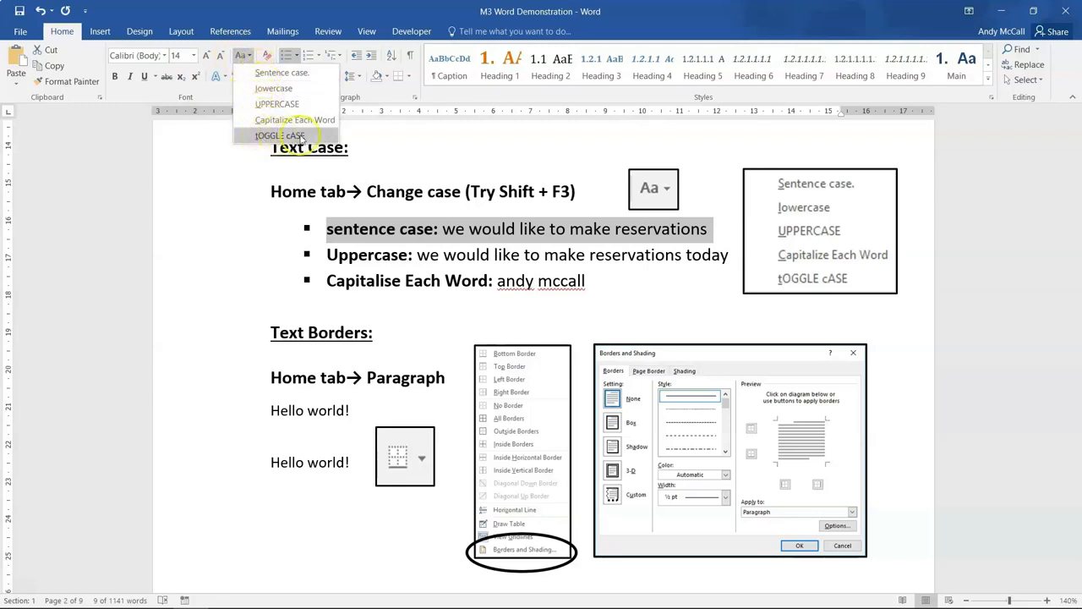
pyautogui.click(280, 74)
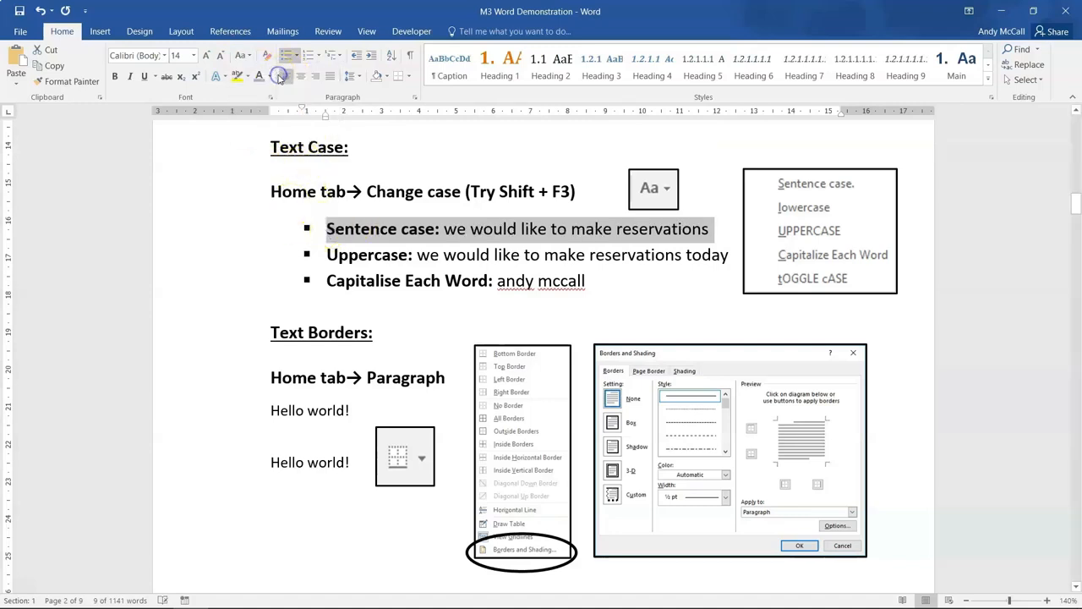
pyautogui.click(437, 230)
# Convert "we would like to make reservations today" to uppercase and move the picture of case options up clear of the text
pyautogui.moveTo(416, 254); pyautogui.dragTo(728, 255)
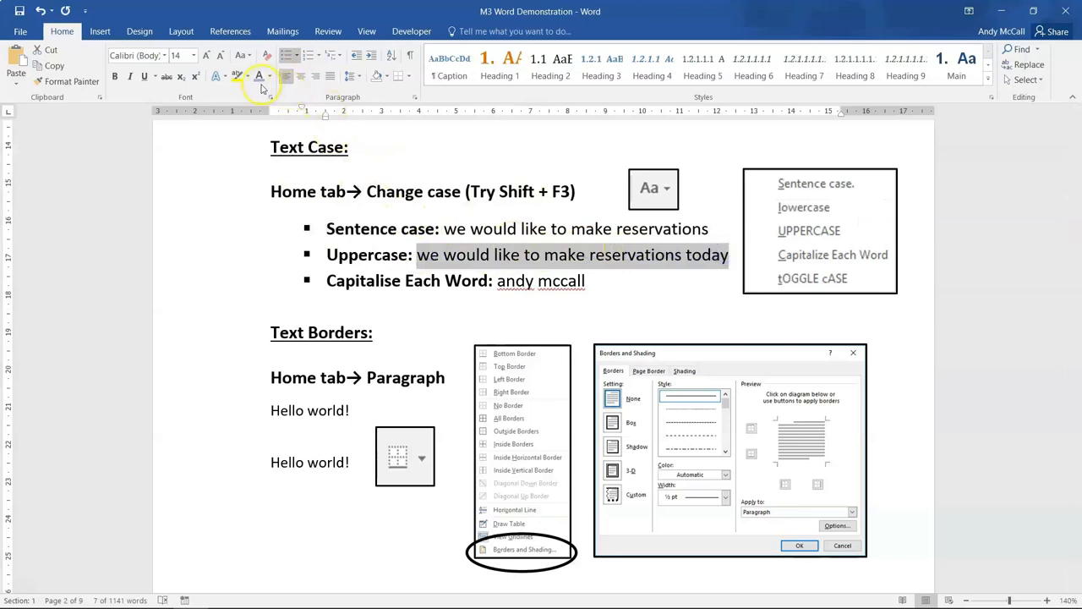
pyautogui.click(242, 55)
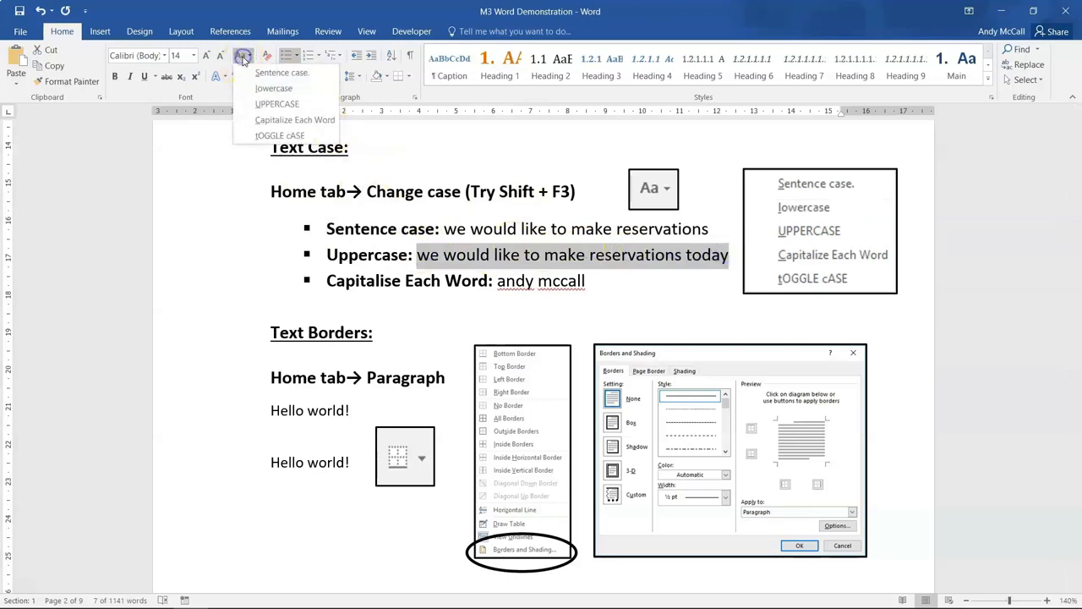
pyautogui.click(257, 104)
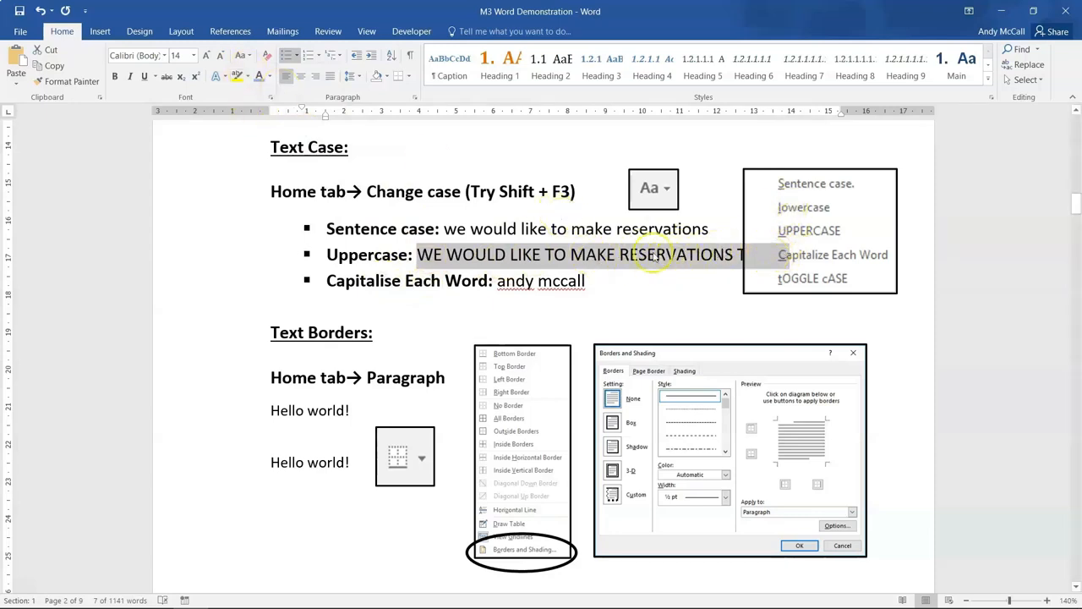
pyautogui.click(820, 222)
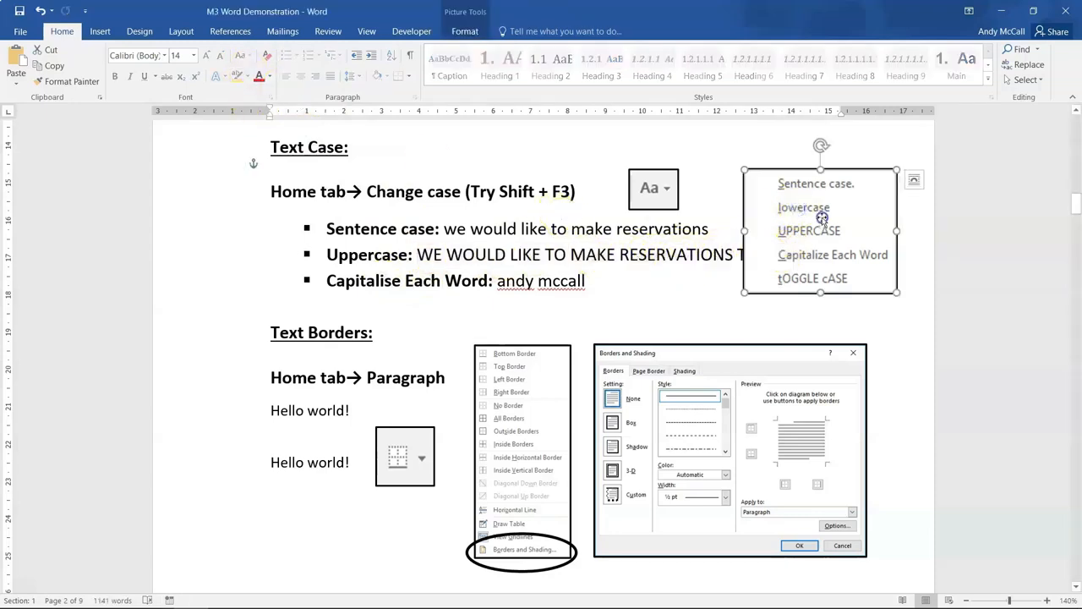
pyautogui.moveTo(820, 222); pyautogui.dragTo(820, 169)
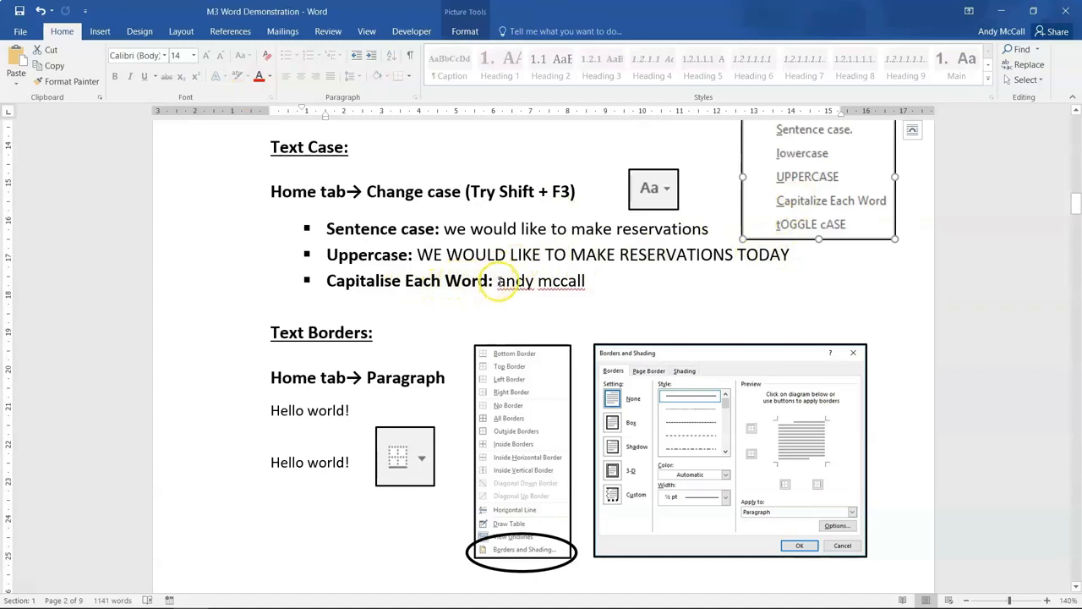
# Apply Capitalize Each Word to the person's name in the third Text Case bullet
pyautogui.moveTo(585, 281); pyautogui.dragTo(497, 281)
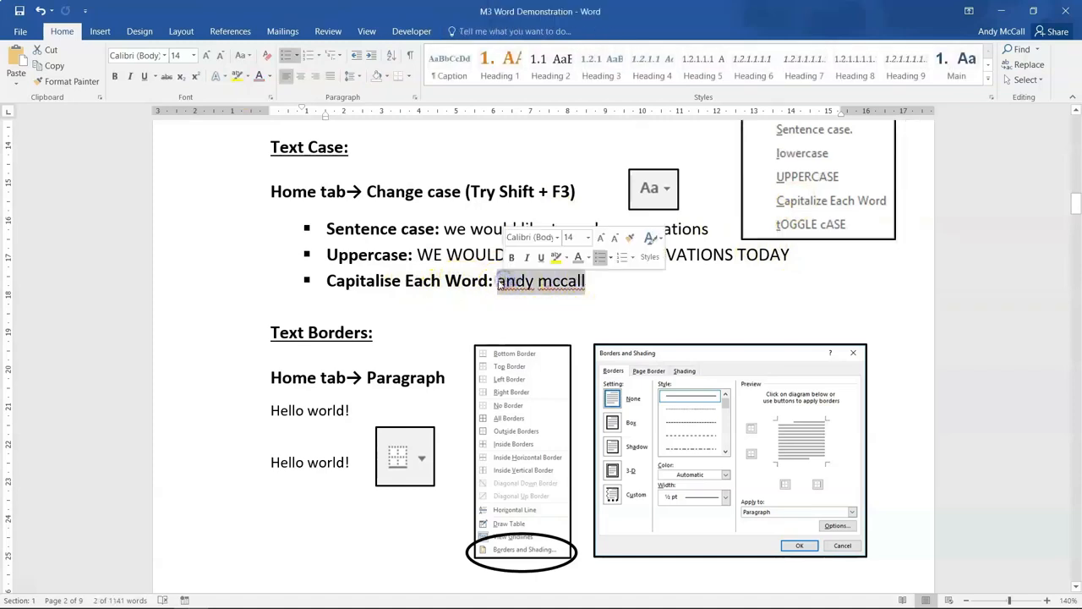
pyautogui.click(241, 56)
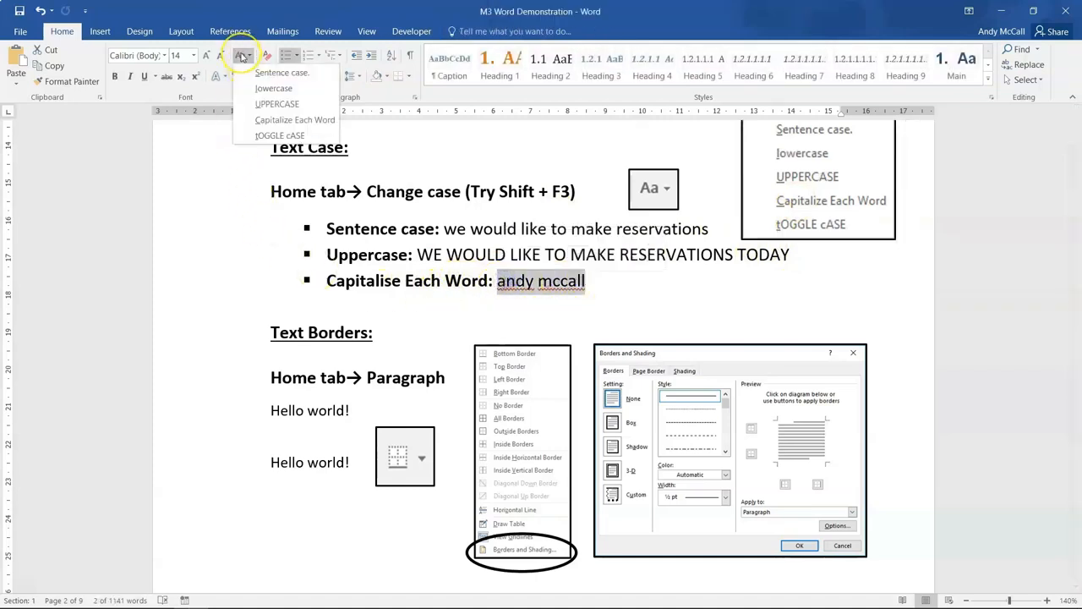
pyautogui.click(288, 120)
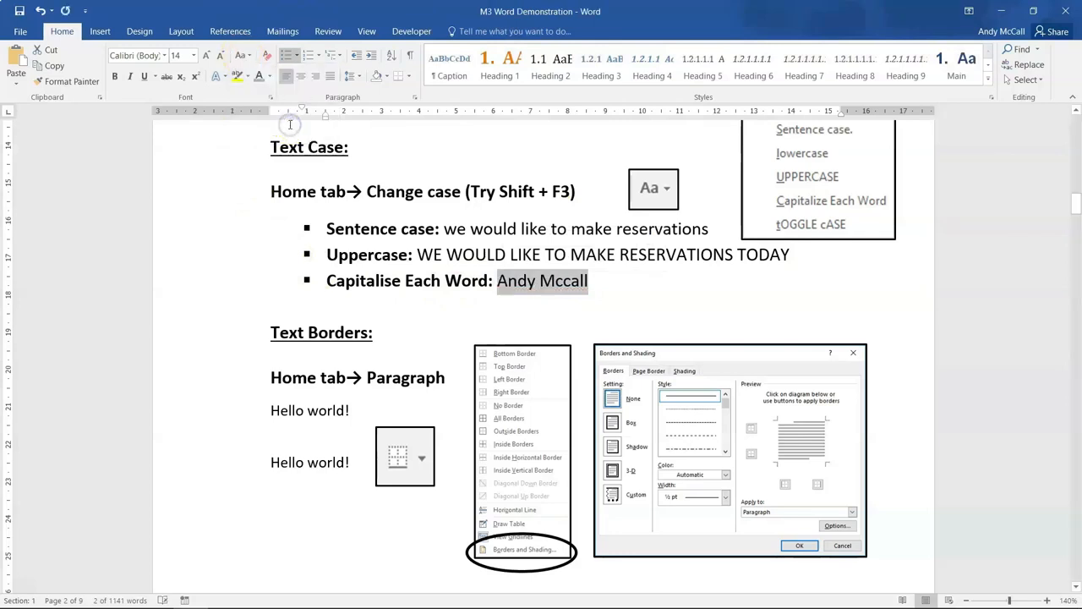
pyautogui.click(624, 300)
pyautogui.click(516, 285)
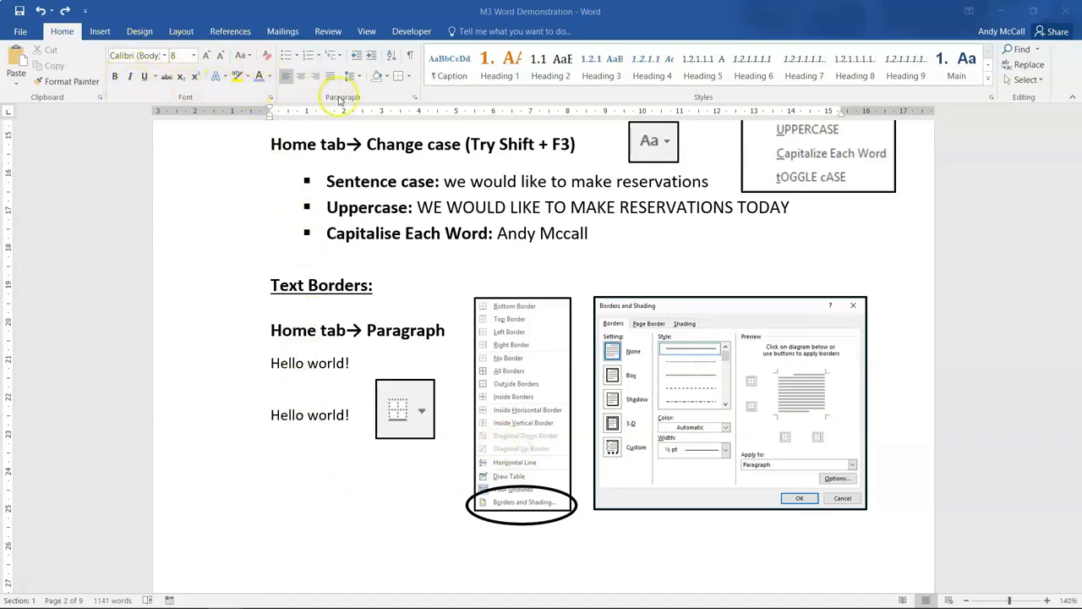
pyautogui.click(399, 79)
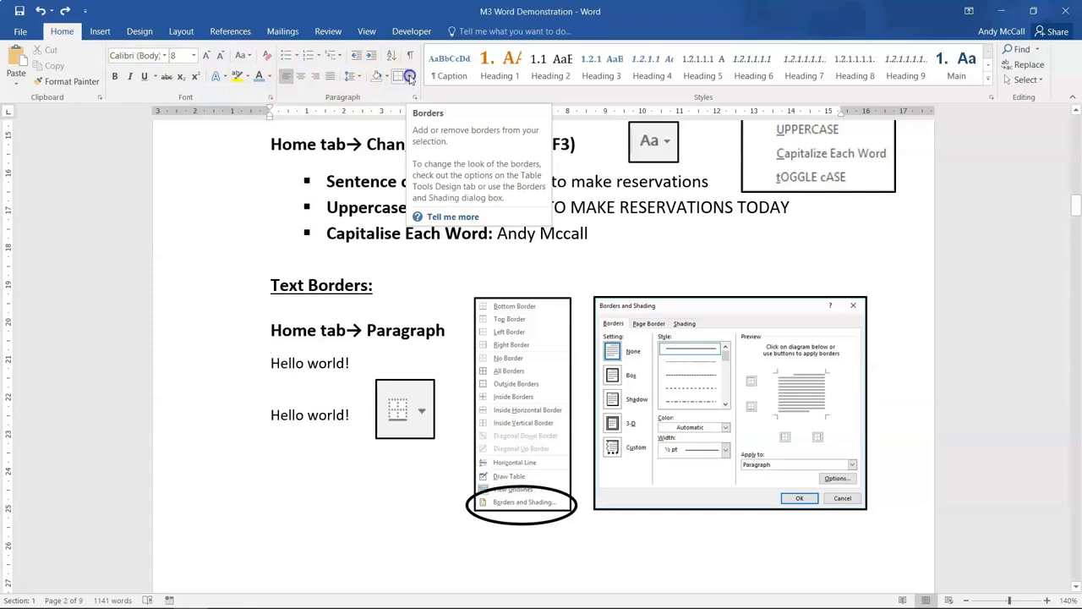
pyautogui.click(409, 77)
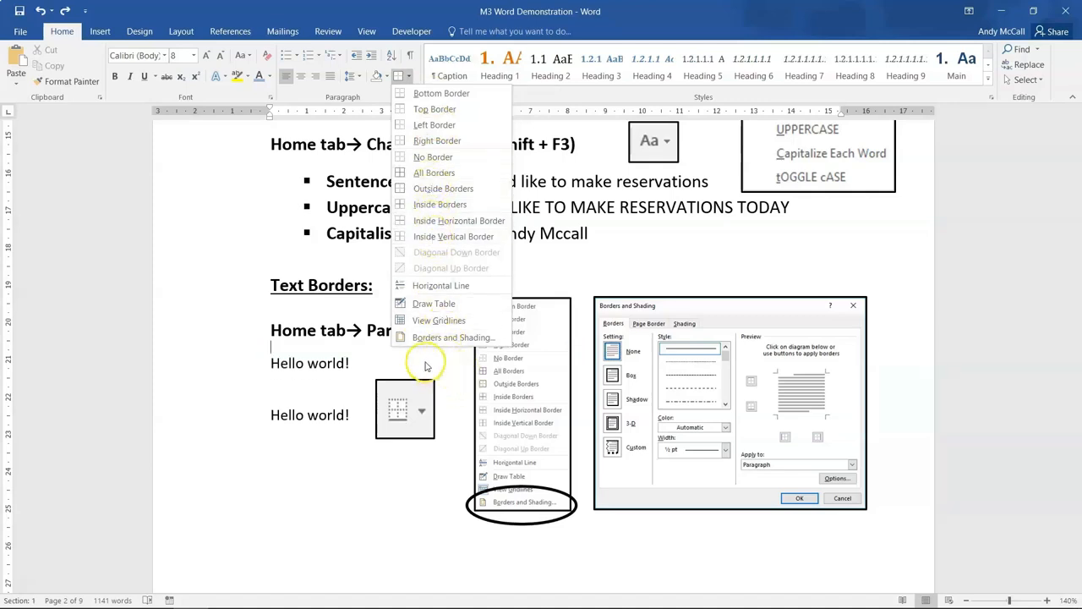
pyautogui.click(302, 364)
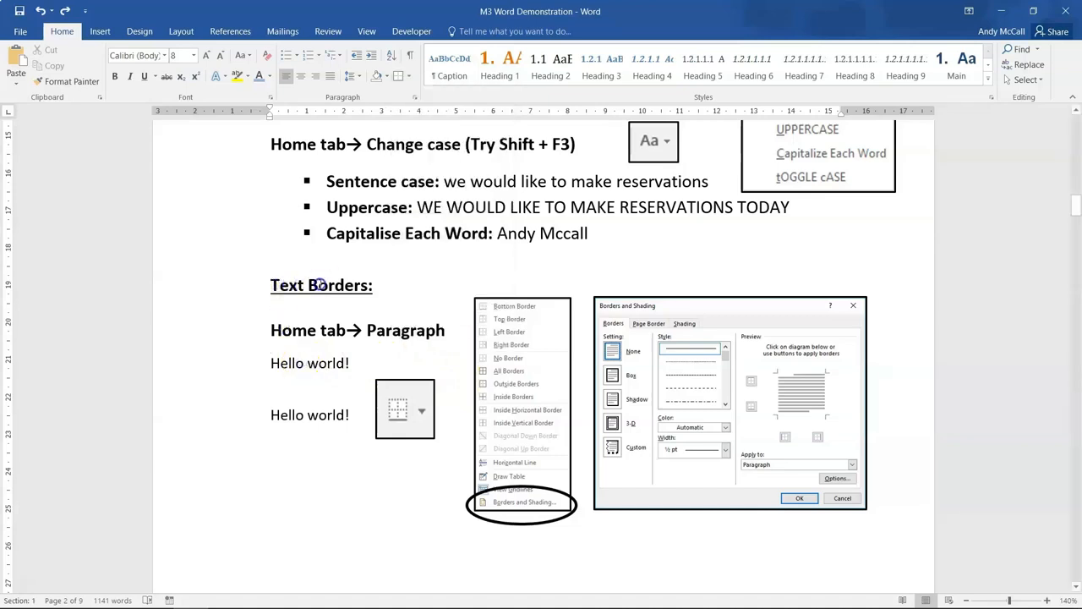
# Create a new blank document and enter "New document for demonstration" on its second line
pyautogui.click(20, 31)
pyautogui.click(23, 86)
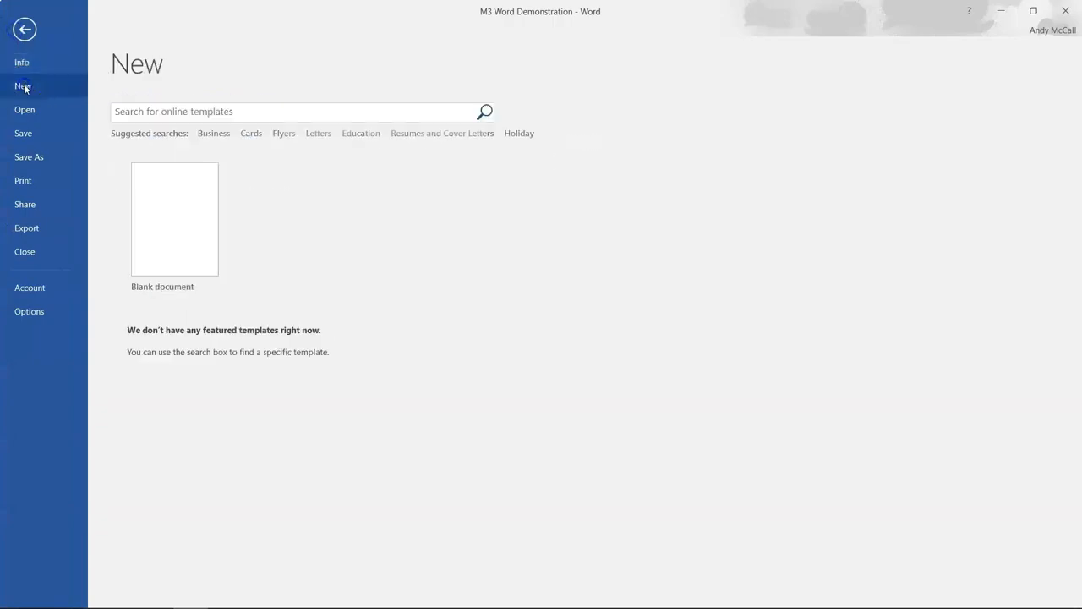
pyautogui.click(173, 228)
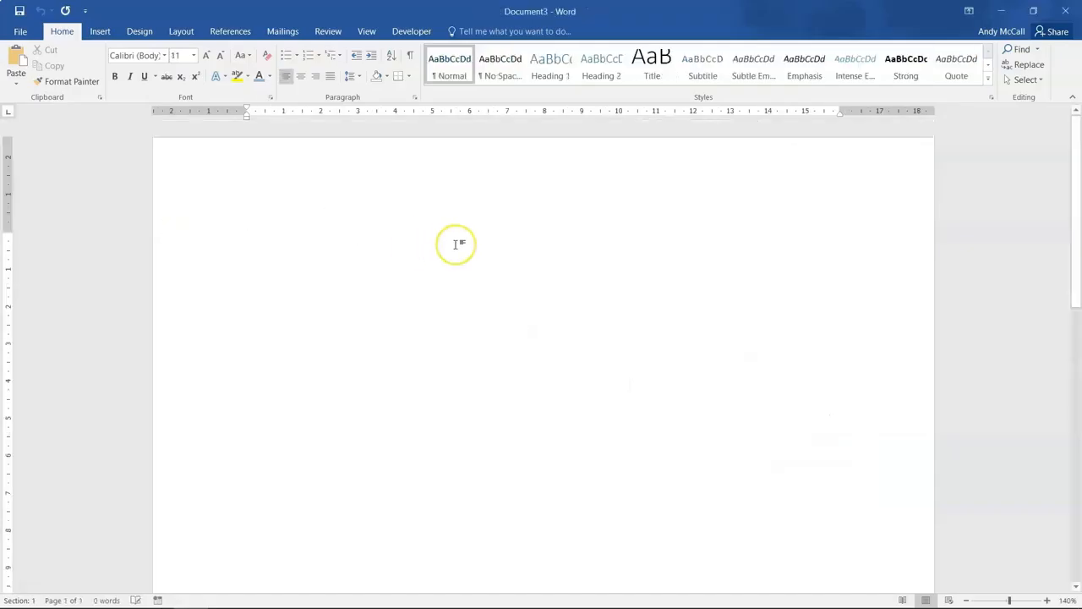
pyautogui.press('Return')
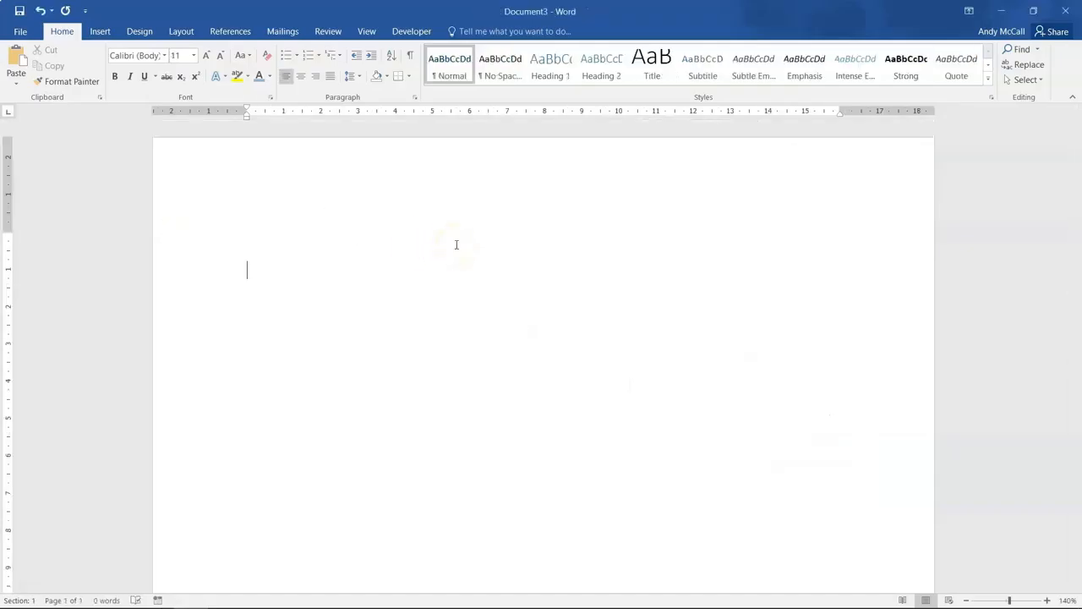
pyautogui.write('New document for de')
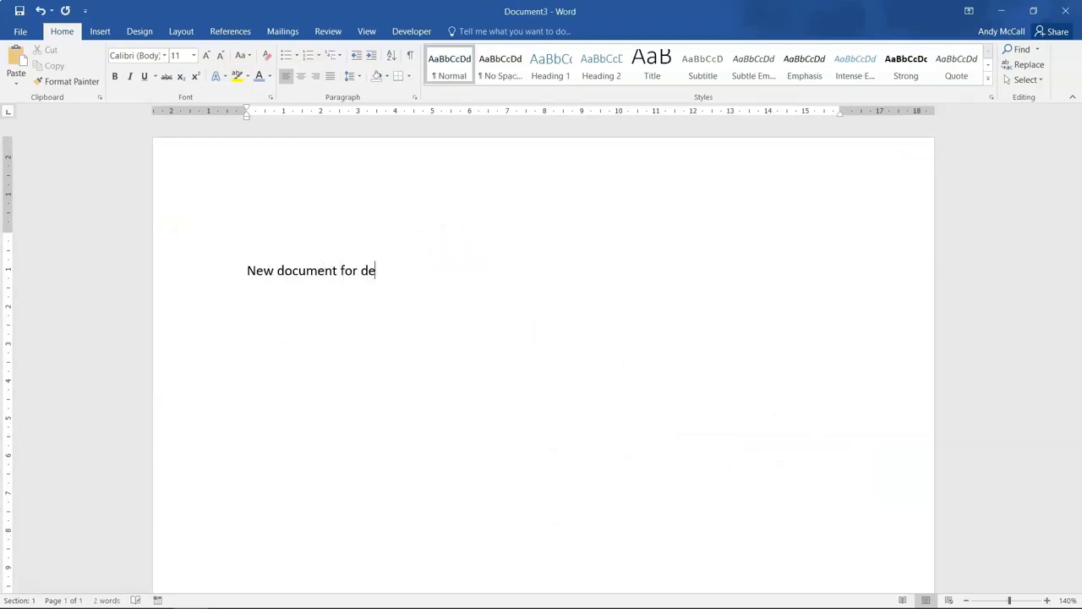
pyautogui.write('monstration')
# Choose the Box setting in Borders and Shading for the paragraph "New document for demonstration"
pyautogui.moveTo(245, 271); pyautogui.dragTo(468, 271)
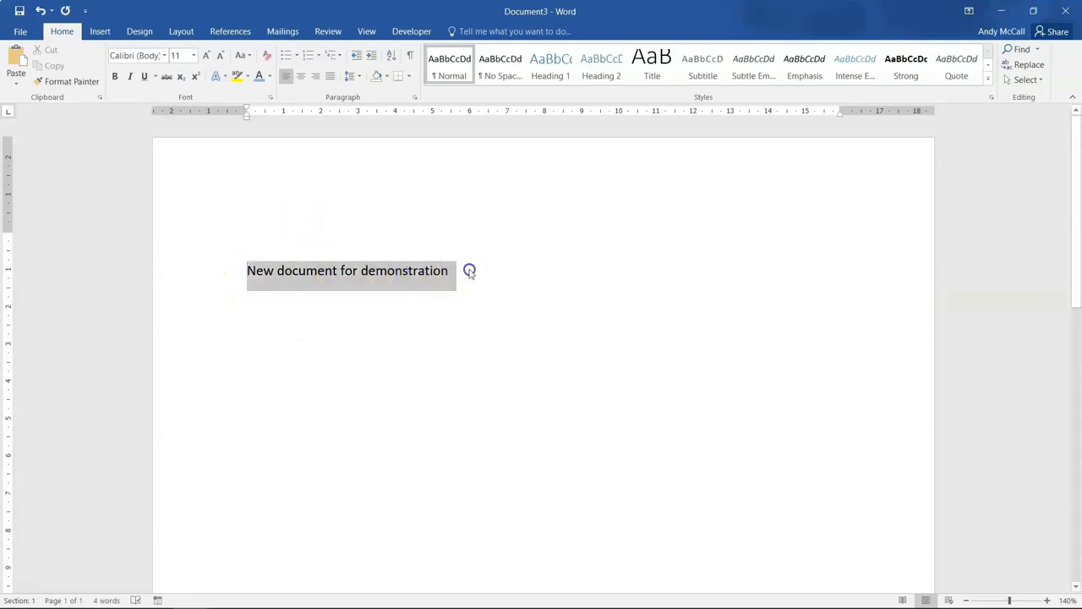
pyautogui.click(409, 77)
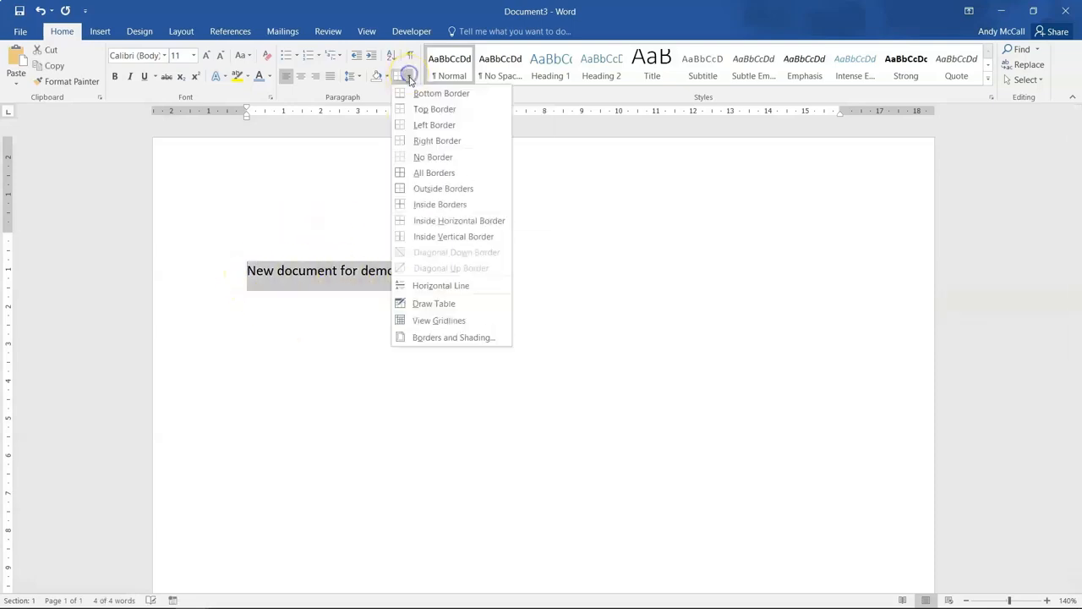
pyautogui.click(420, 338)
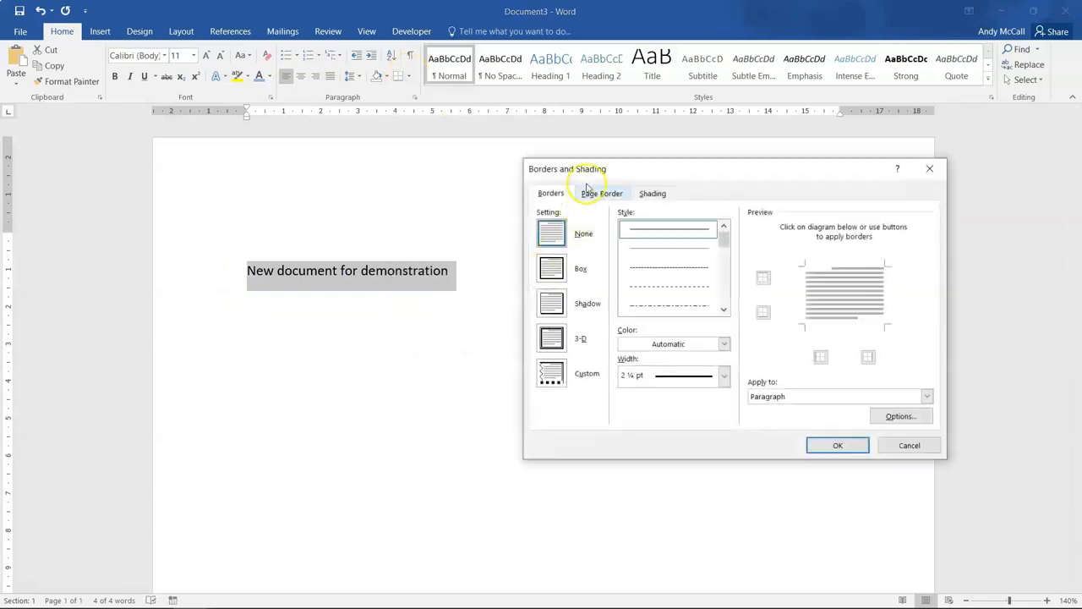
pyautogui.moveTo(596, 169); pyautogui.dragTo(552, 170)
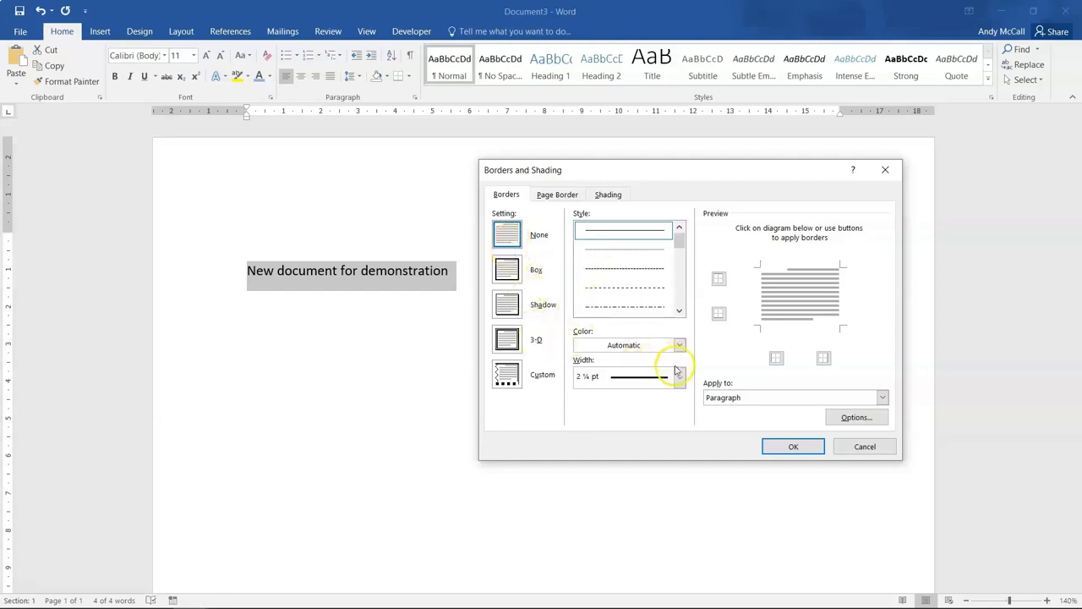
pyautogui.click(507, 272)
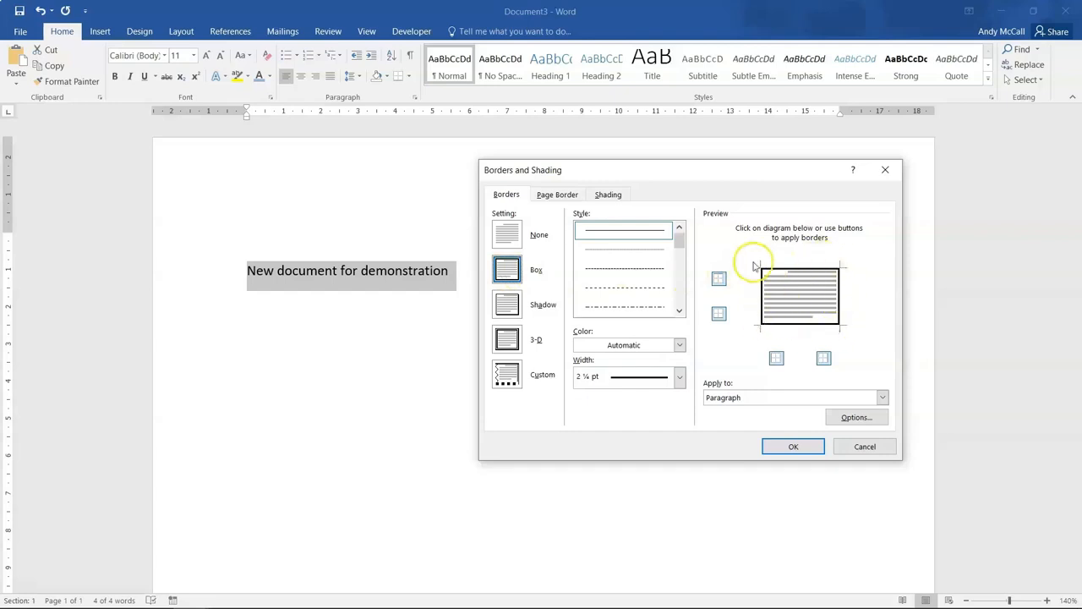
# Set the box border's colour to a light blue theme colour
pyautogui.click(679, 345)
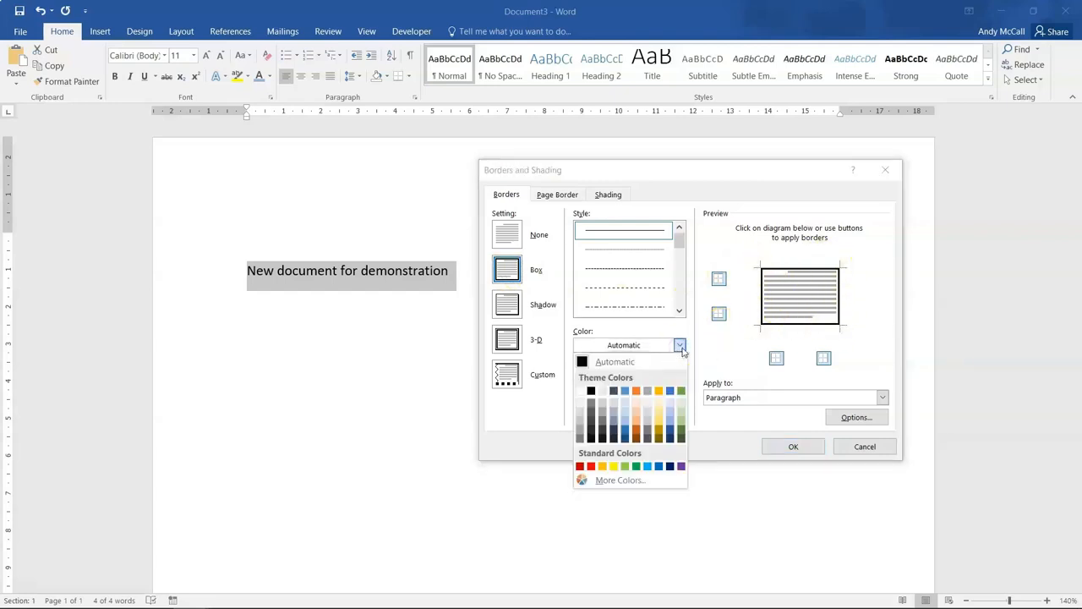
pyautogui.click(624, 424)
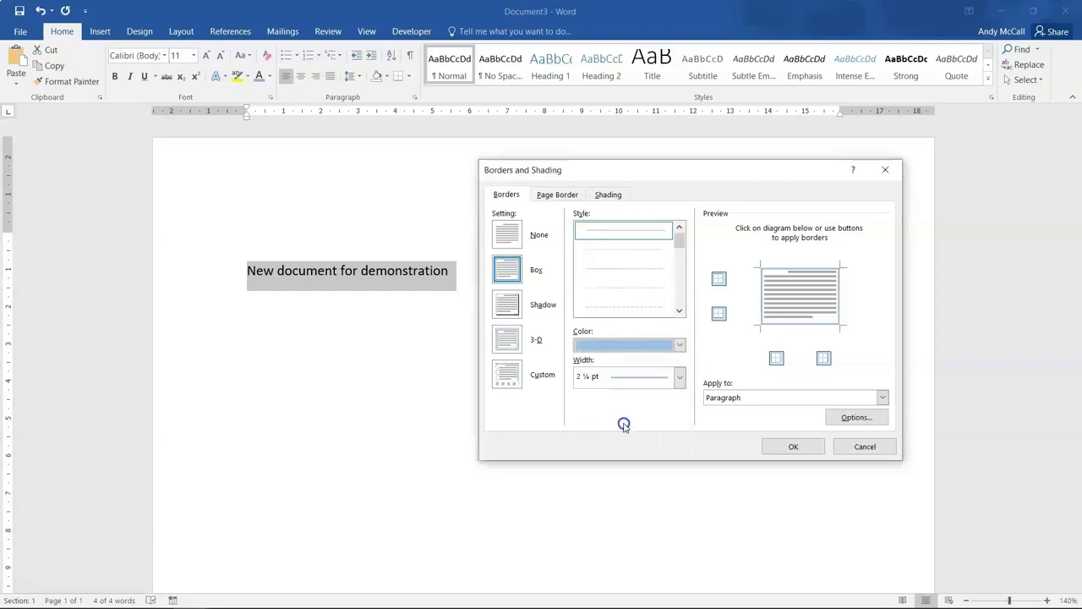
pyautogui.click(679, 346)
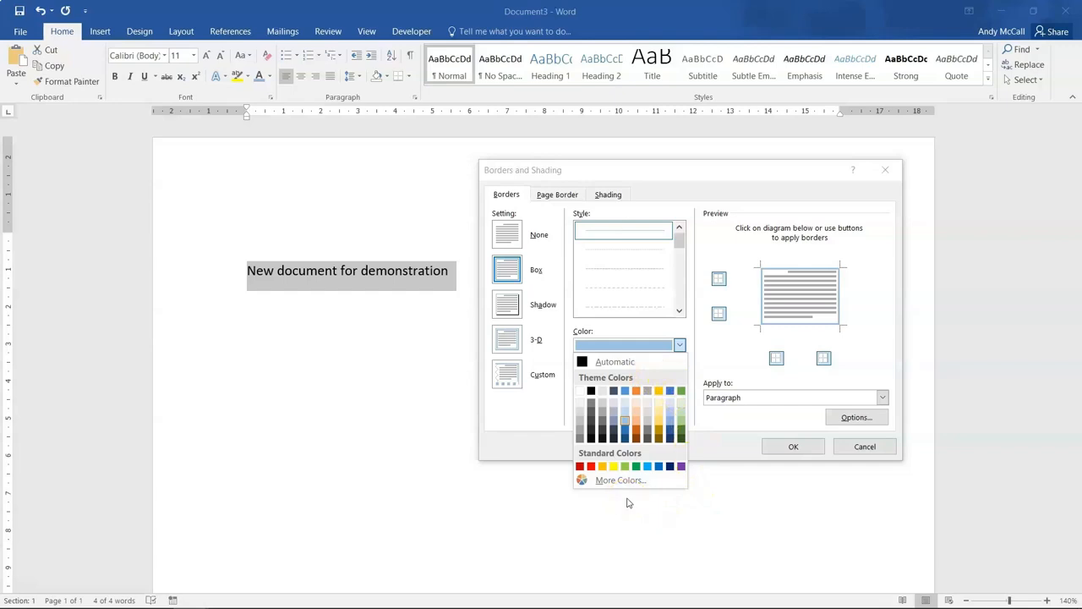
pyautogui.click(623, 429)
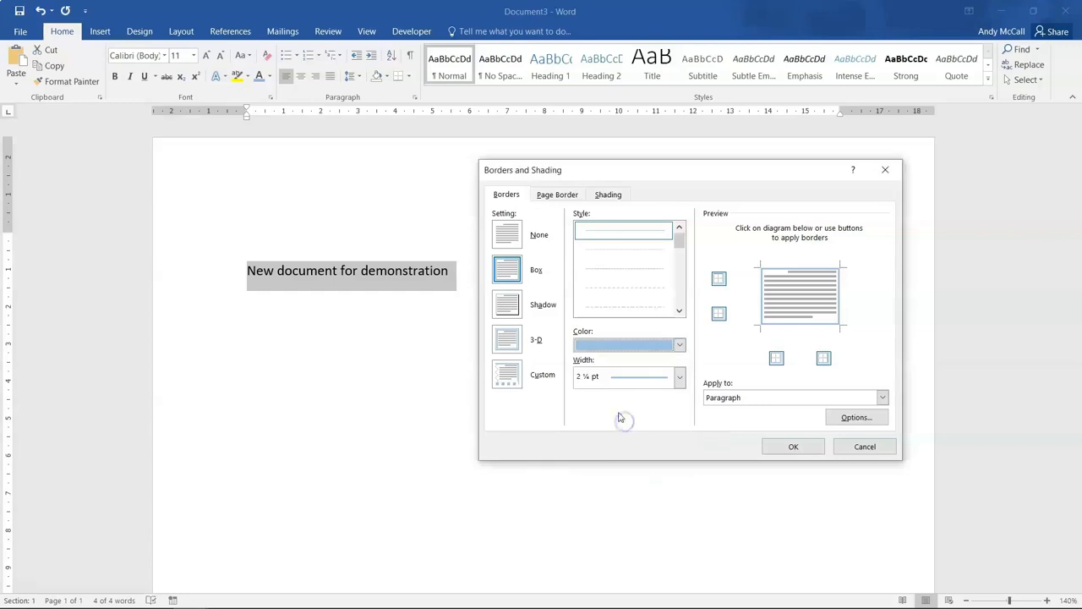
# Set the box border's width to 3 pt and its colour to a darker blue theme colour
pyautogui.click(678, 377)
pyautogui.click(616, 518)
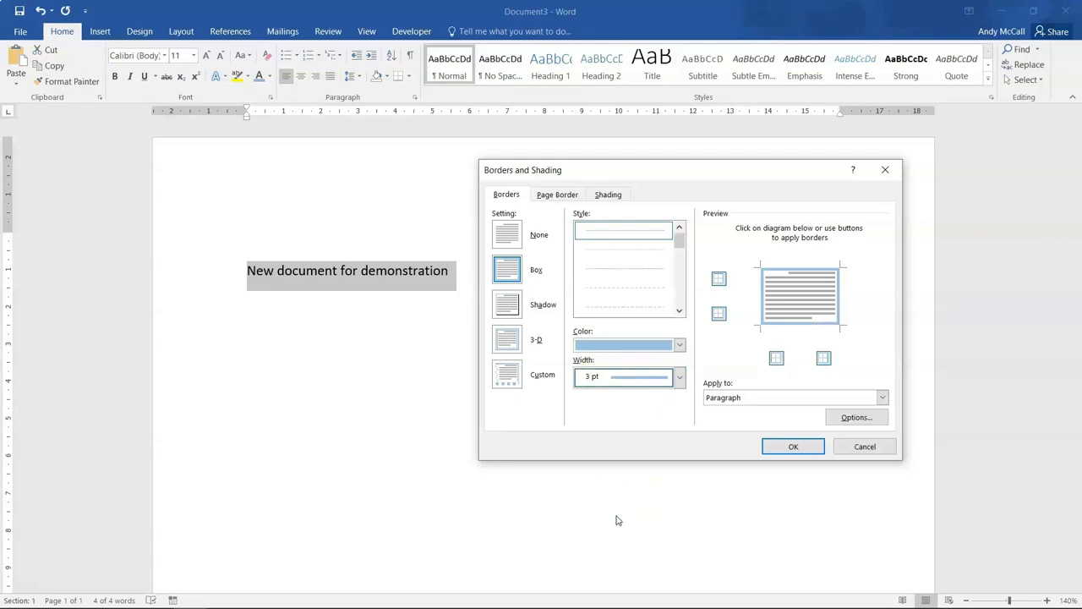
pyautogui.click(616, 345)
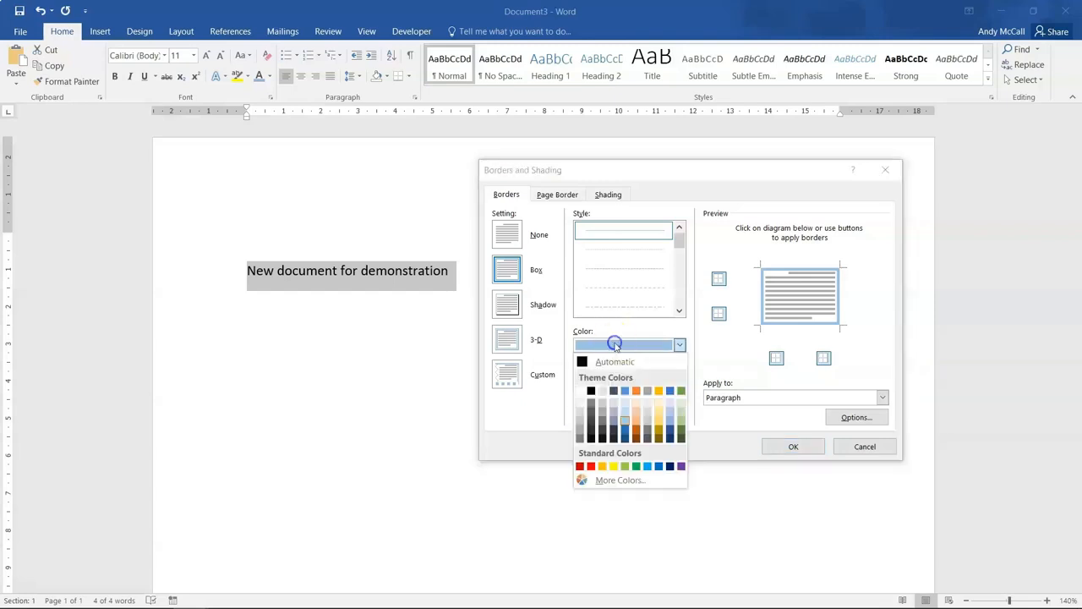
pyautogui.click(628, 437)
pyautogui.click(633, 378)
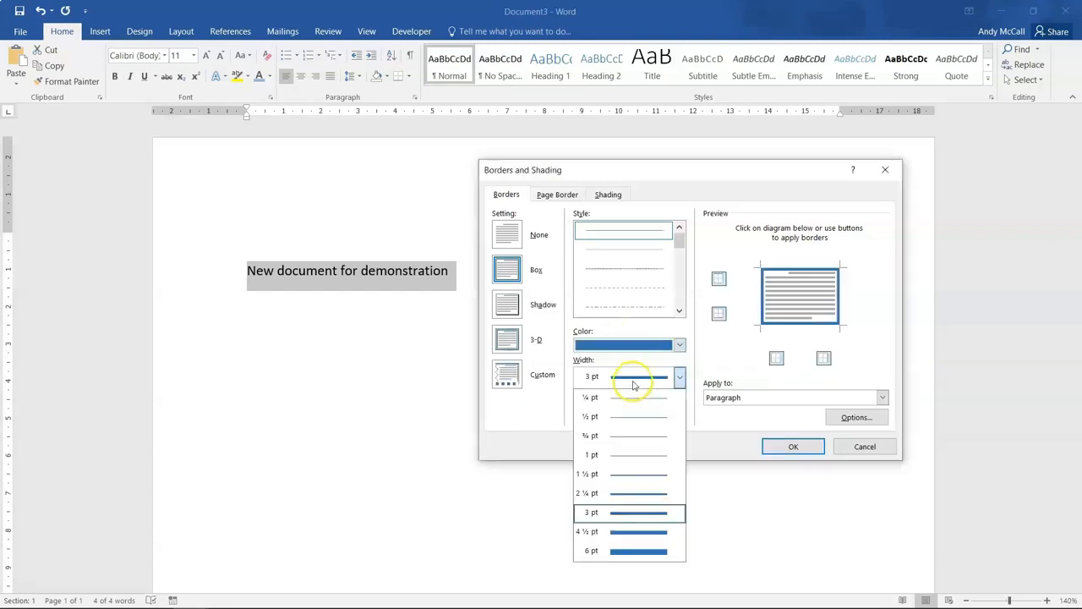
pyautogui.click(613, 508)
# Try several dashed line styles for the box border, return to the solid line style and apply the border
pyautogui.click(622, 269)
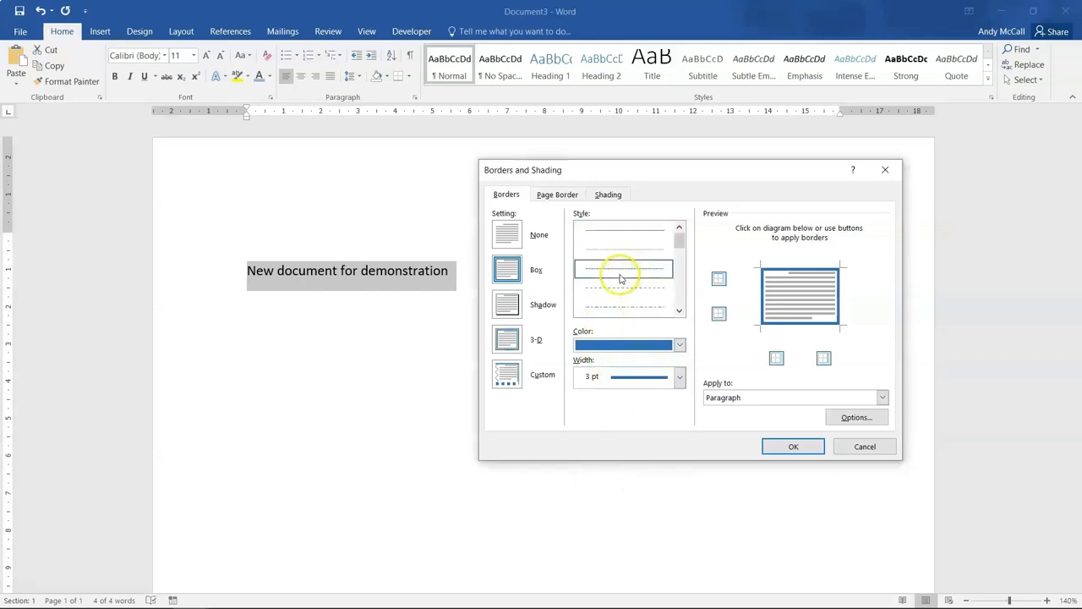
pyautogui.click(619, 306)
pyautogui.click(620, 306)
pyautogui.click(621, 292)
pyautogui.click(613, 263)
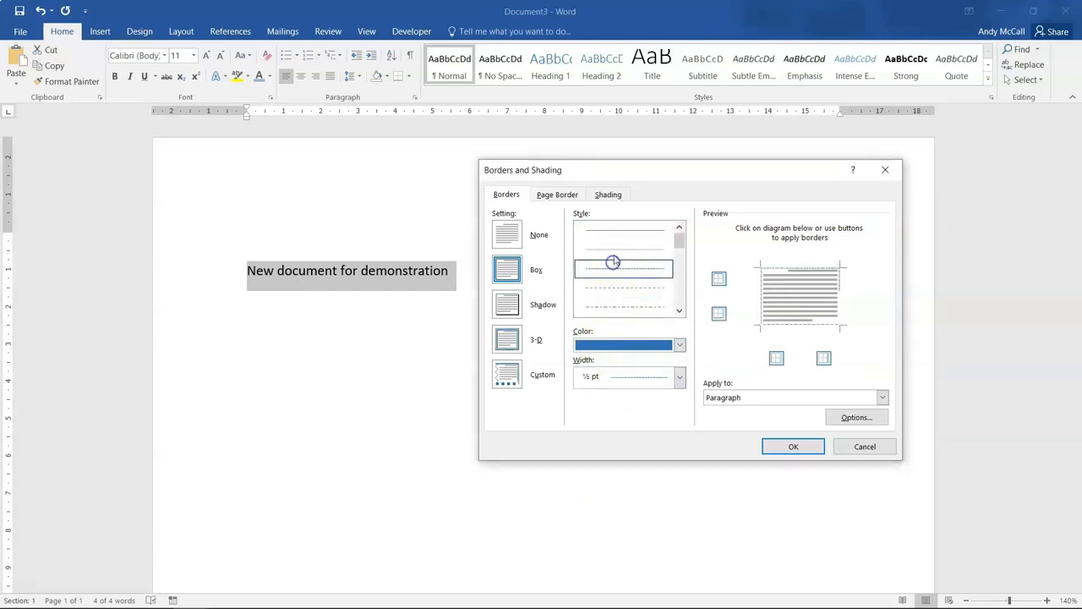
pyautogui.click(615, 235)
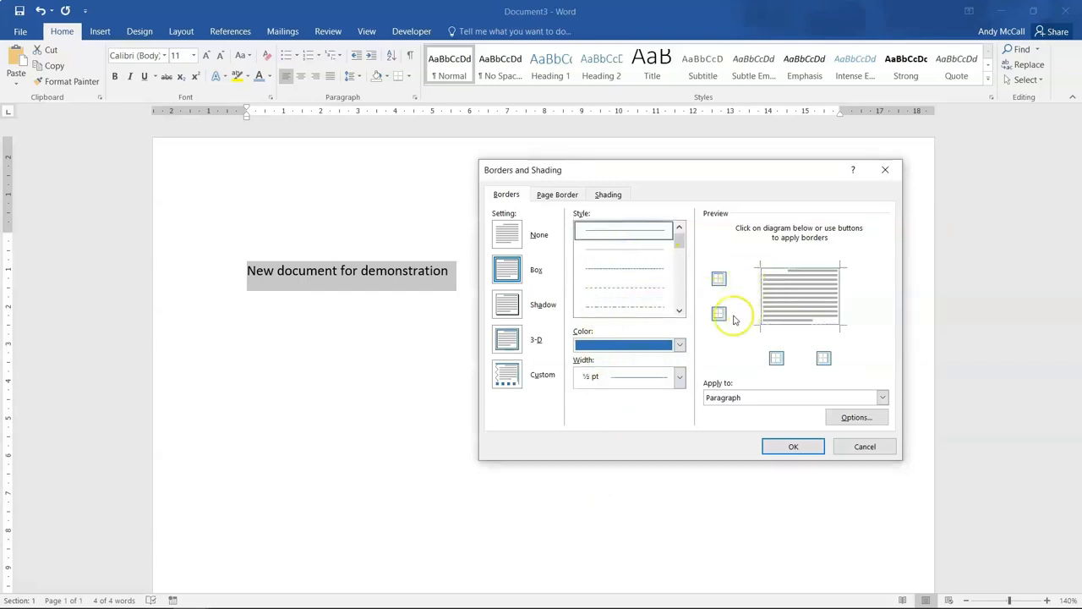
pyautogui.click(792, 447)
pyautogui.click(574, 382)
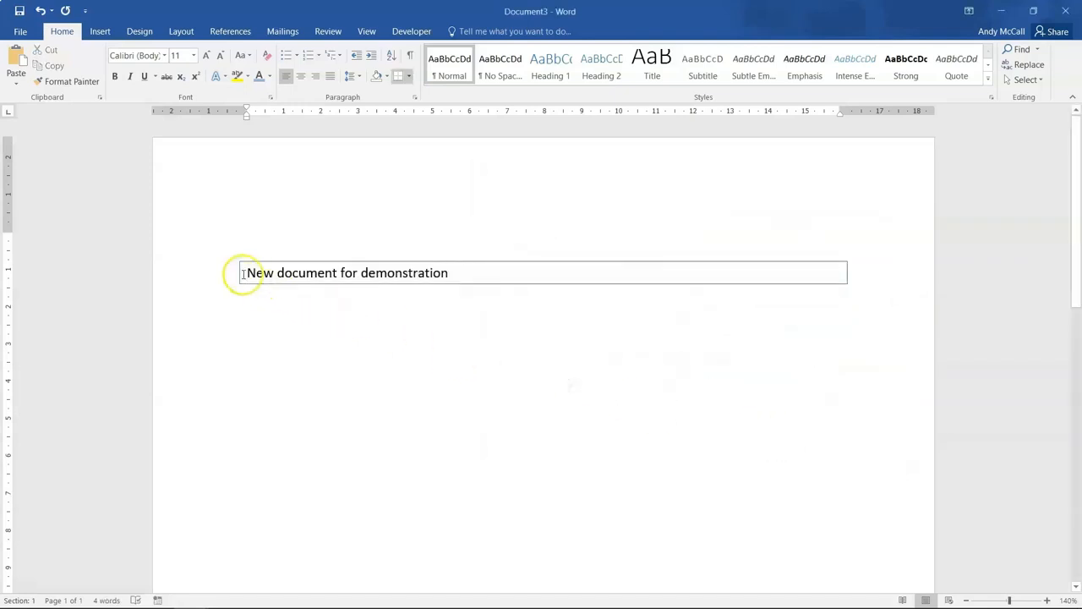
# Set the box border around "New document for demonstration" to a width of 3 pt
pyautogui.moveTo(448, 273); pyautogui.dragTo(242, 273)
pyautogui.click(402, 77)
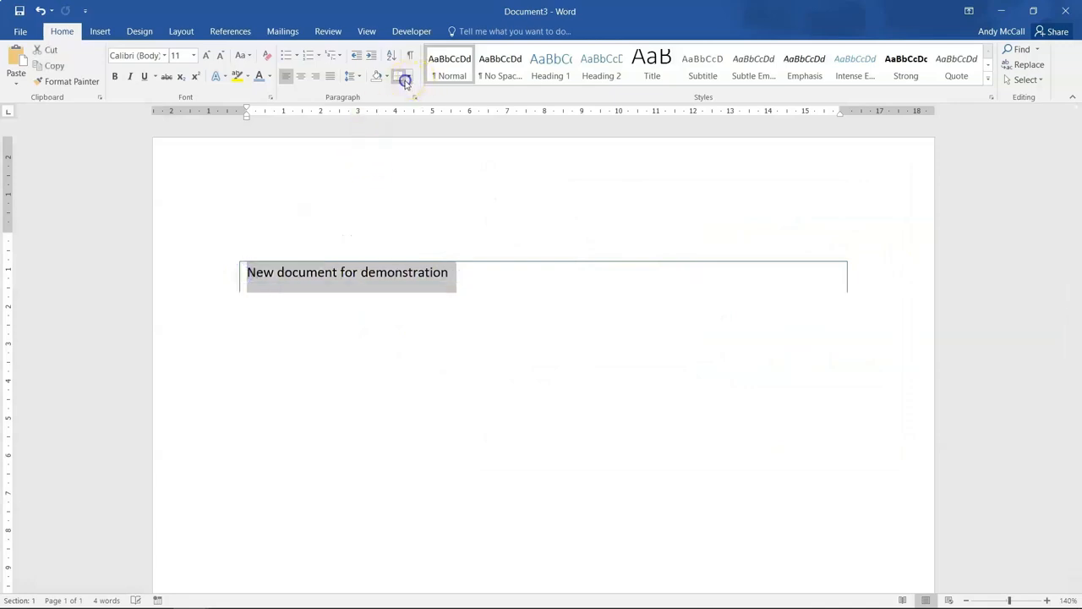
pyautogui.click(408, 78)
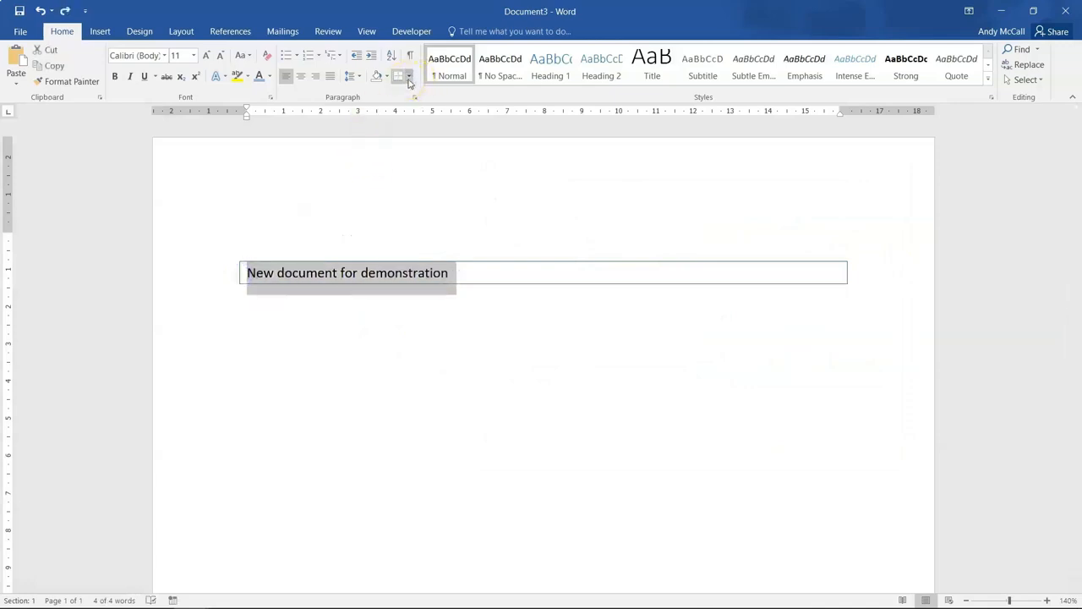
pyautogui.click(408, 78)
pyautogui.click(442, 339)
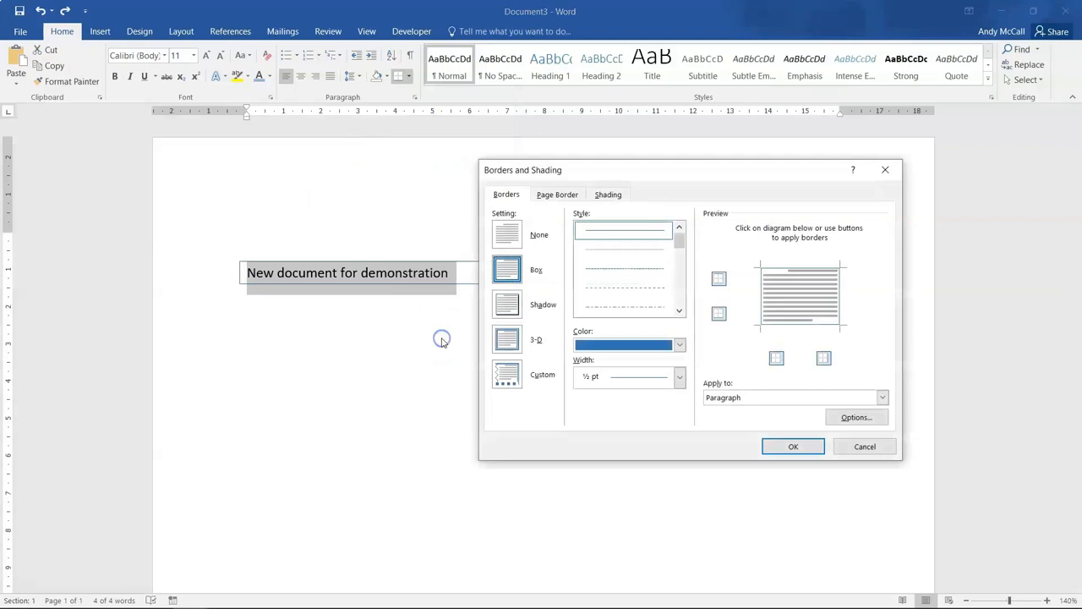
pyautogui.click(626, 382)
pyautogui.click(634, 507)
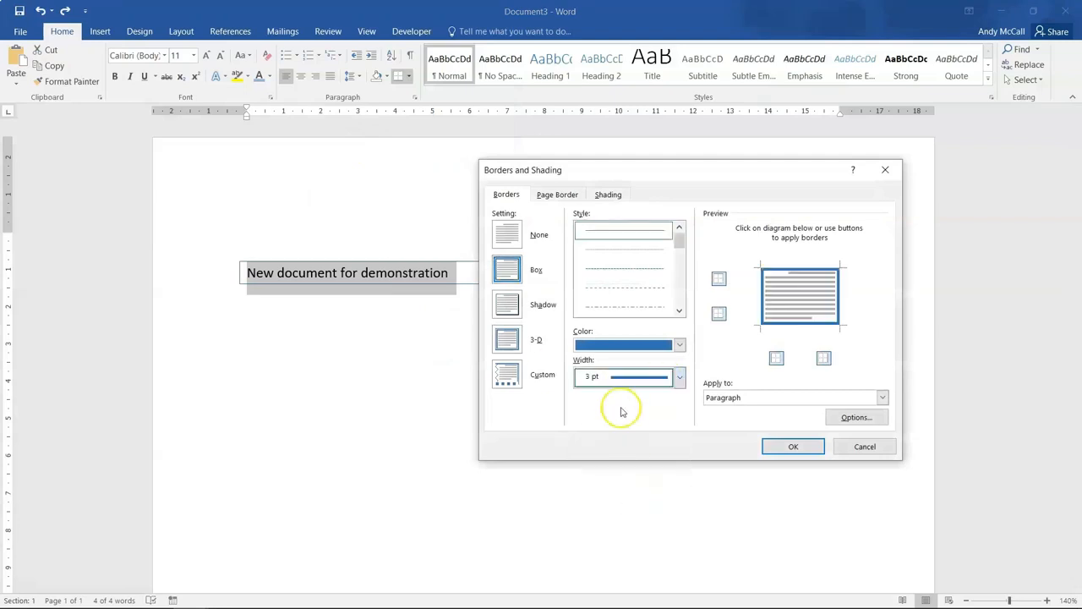
pyautogui.click(772, 444)
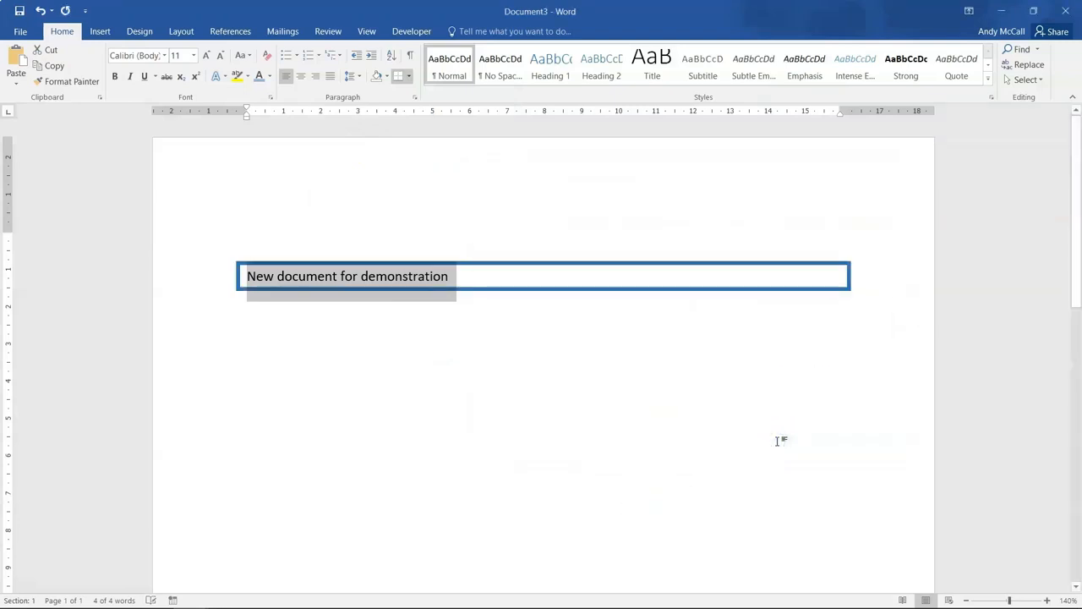
pyautogui.click(777, 440)
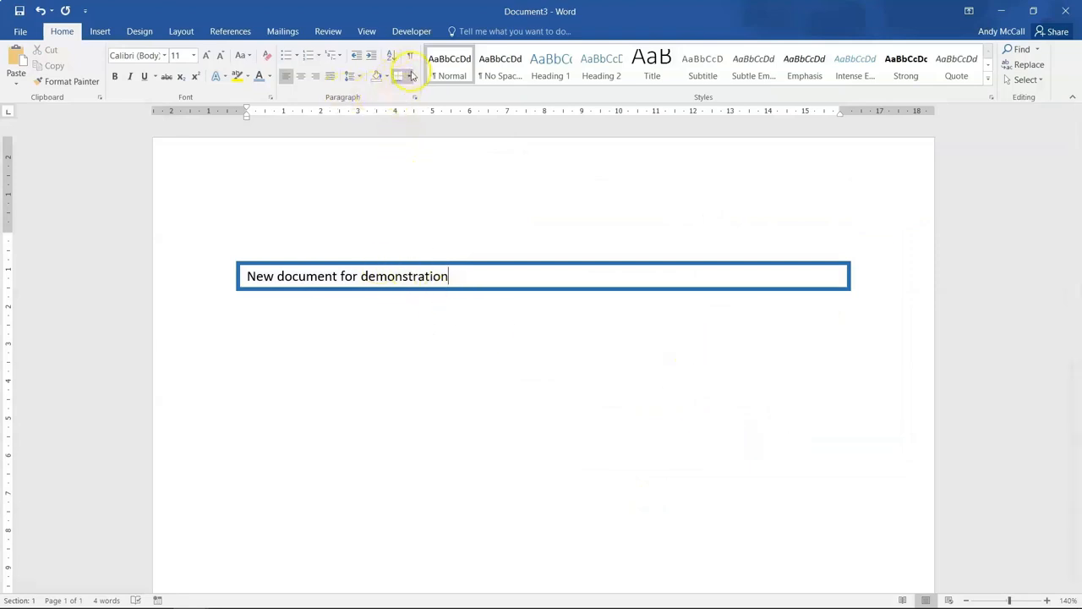
# Close the demonstration document without saving its changes
pyautogui.click(1065, 10)
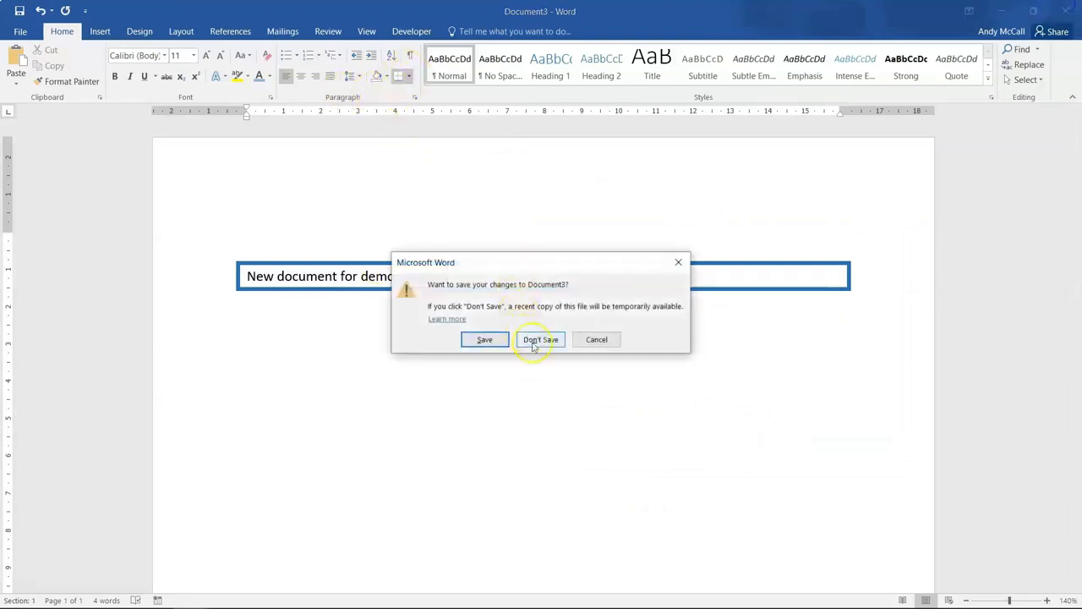
pyautogui.click(536, 341)
# Cut the paragraph "We would like to make reservations" under Copy and Paste and paste it after "smaller gatherings."
pyautogui.scroll(-9, 517, 355)
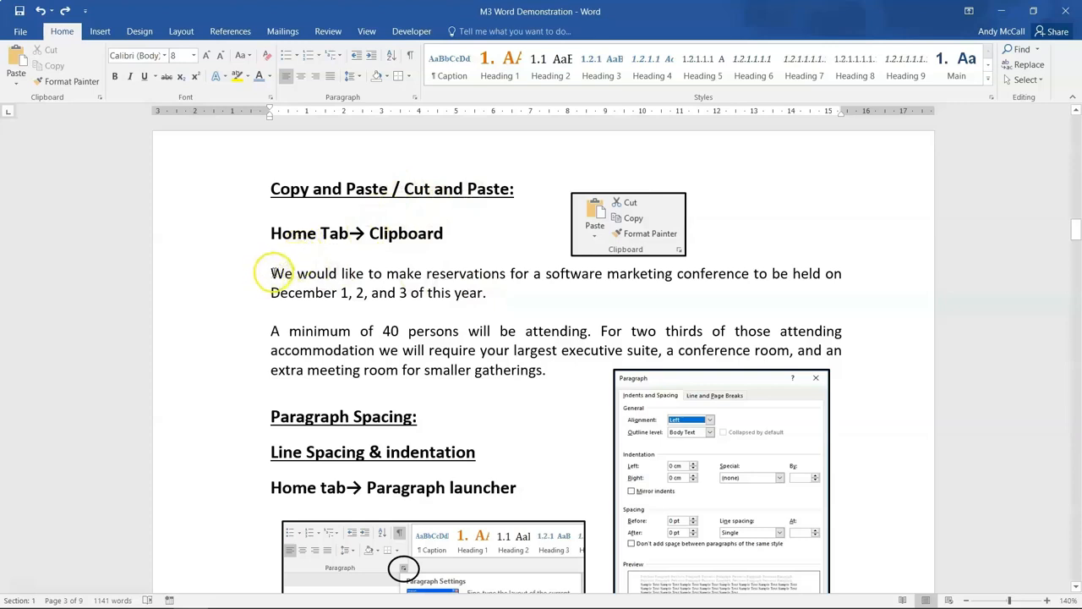
pyautogui.moveTo(272, 273); pyautogui.dragTo(494, 291)
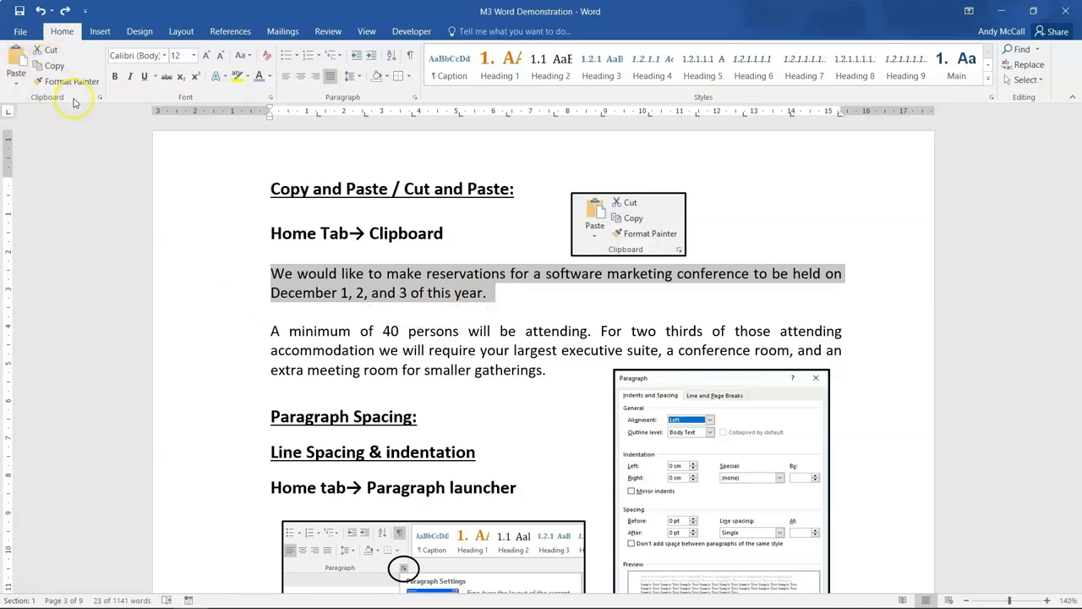
pyautogui.click(49, 52)
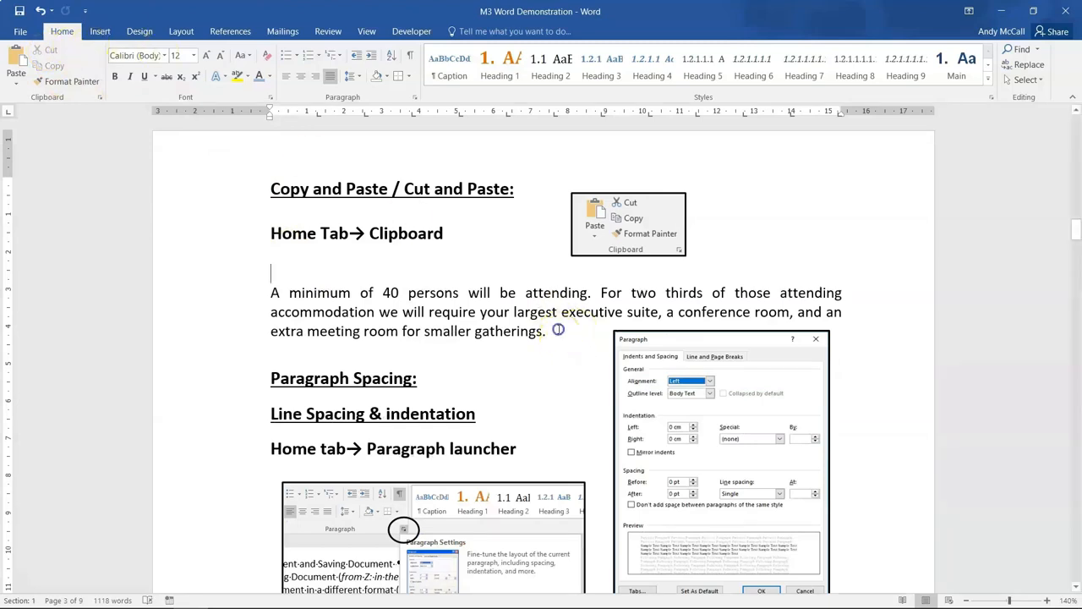
pyautogui.click(16, 61)
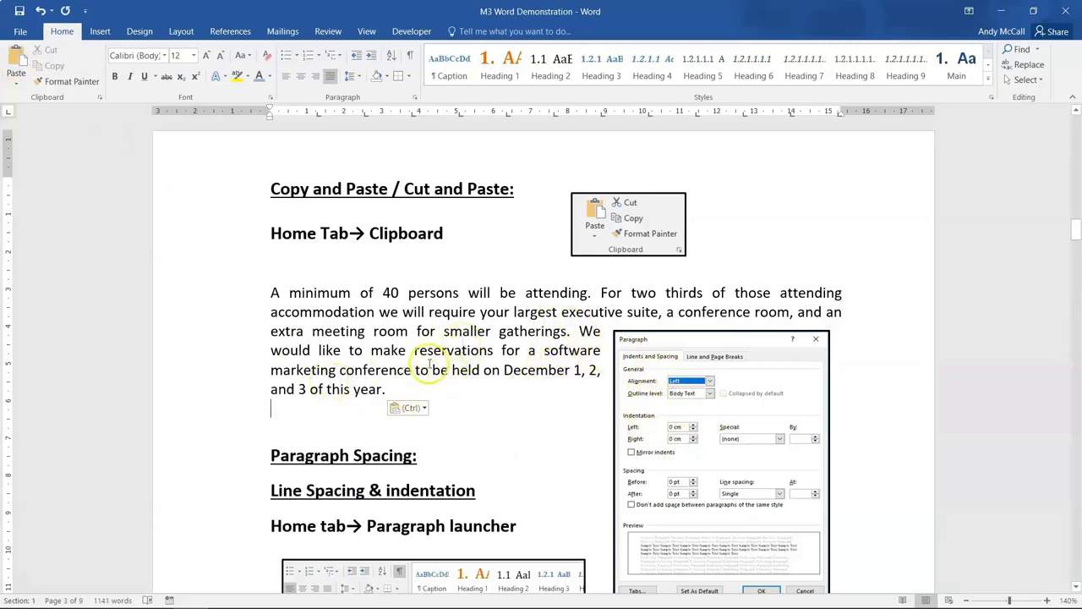
# Undo the paste and the cut of the reservations paragraph
pyautogui.hotkey('ctrl', 'z')
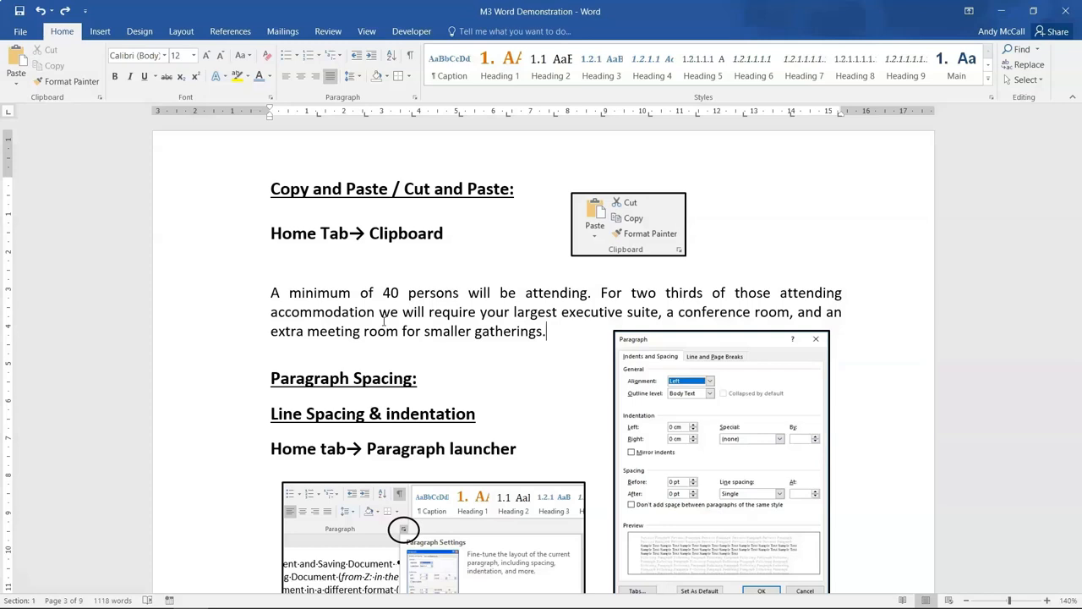
pyautogui.hotkey('ctrl', 'z')
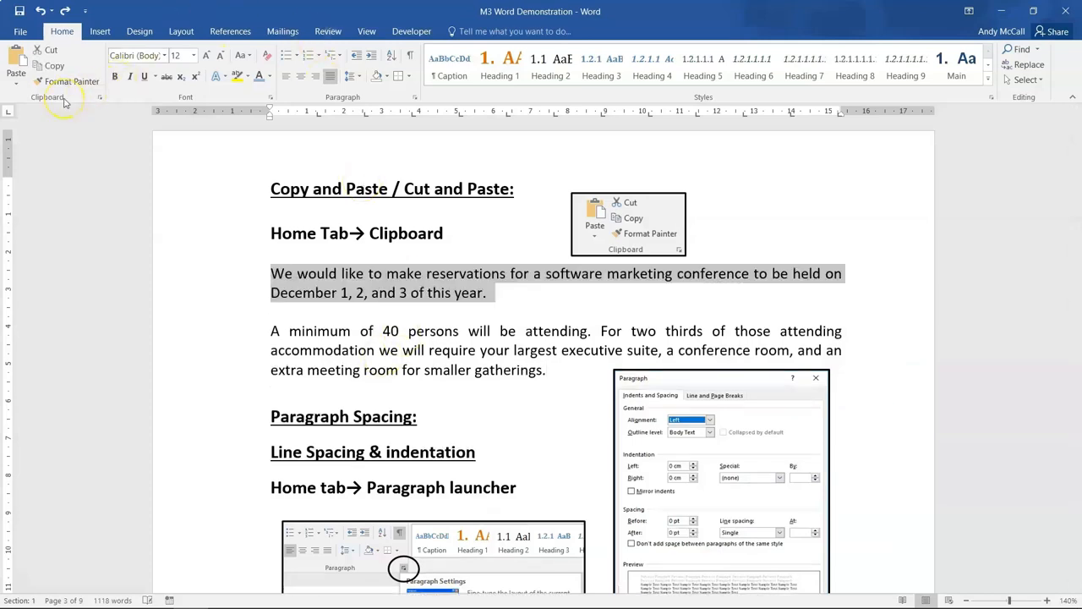
pyautogui.click(252, 305)
# Cut the reservations paragraph again, paste it after "smaller gatherings." and undo both operations
pyautogui.moveTo(488, 296); pyautogui.dragTo(271, 264)
pyautogui.click(46, 50)
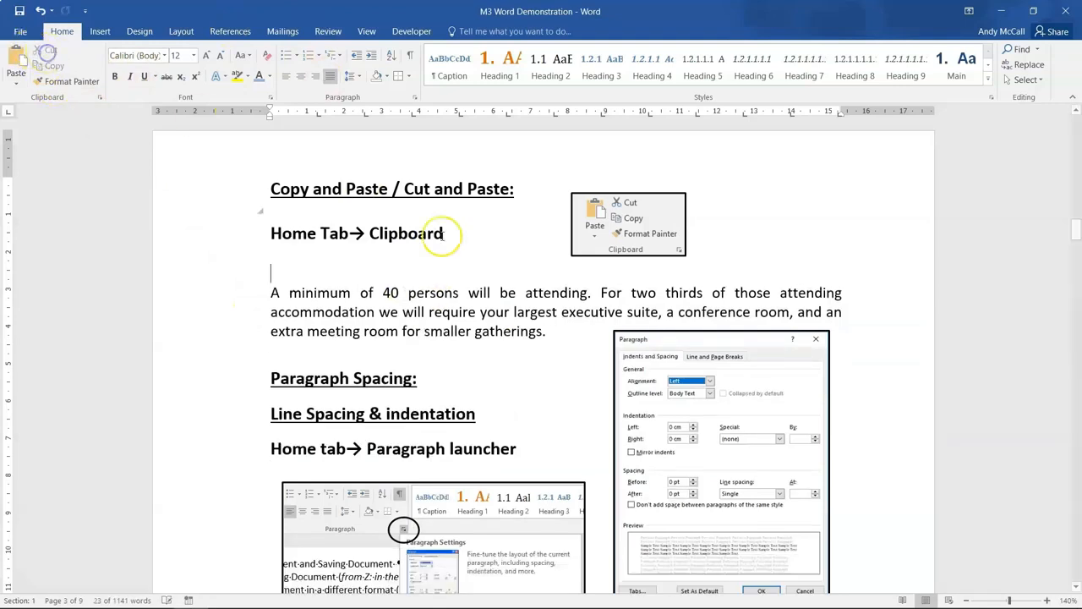
pyautogui.click(16, 53)
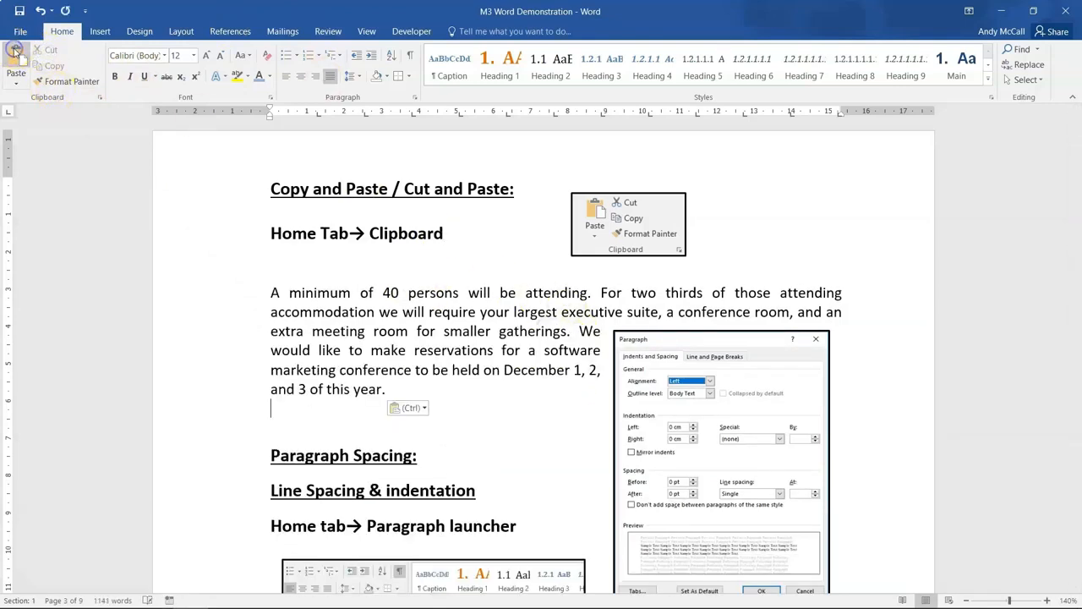
pyautogui.hotkey('ctrl', 'z')
pyautogui.hotkey('ctrl', 'z')
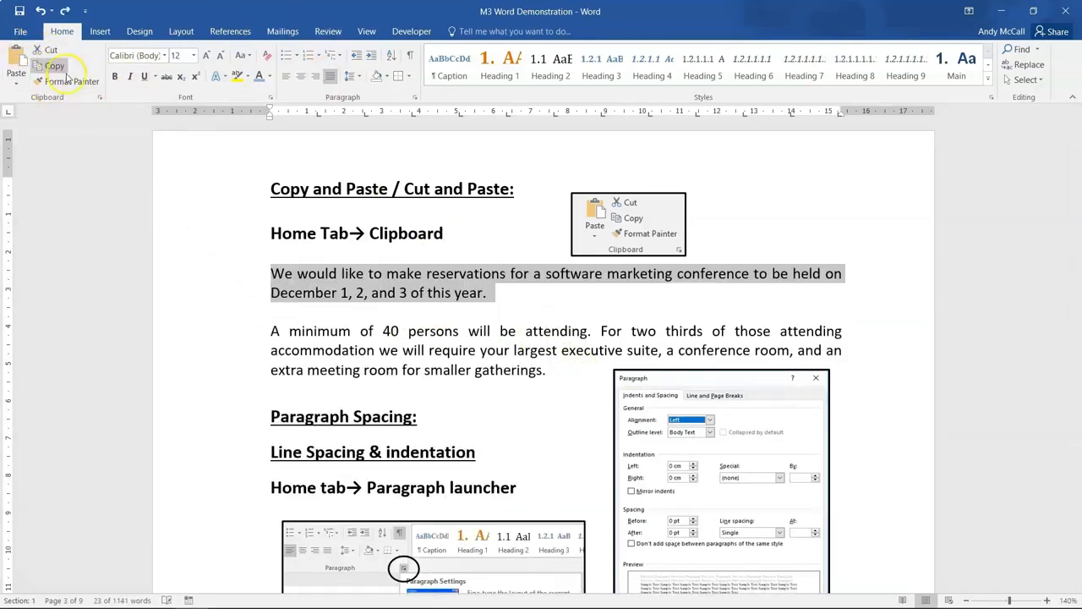
# Copy the reservations paragraph, paste the copy after "smaller gatherings." and undo the paste
pyautogui.click(56, 67)
pyautogui.moveTo(492, 292); pyautogui.dragTo(271, 273)
pyautogui.click(51, 67)
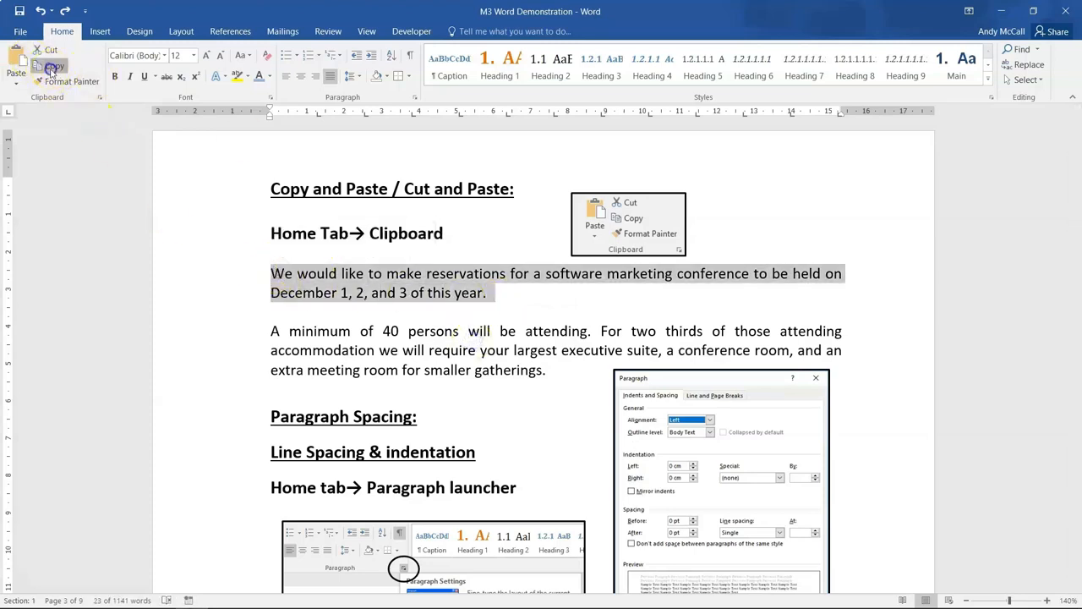
pyautogui.click(556, 372)
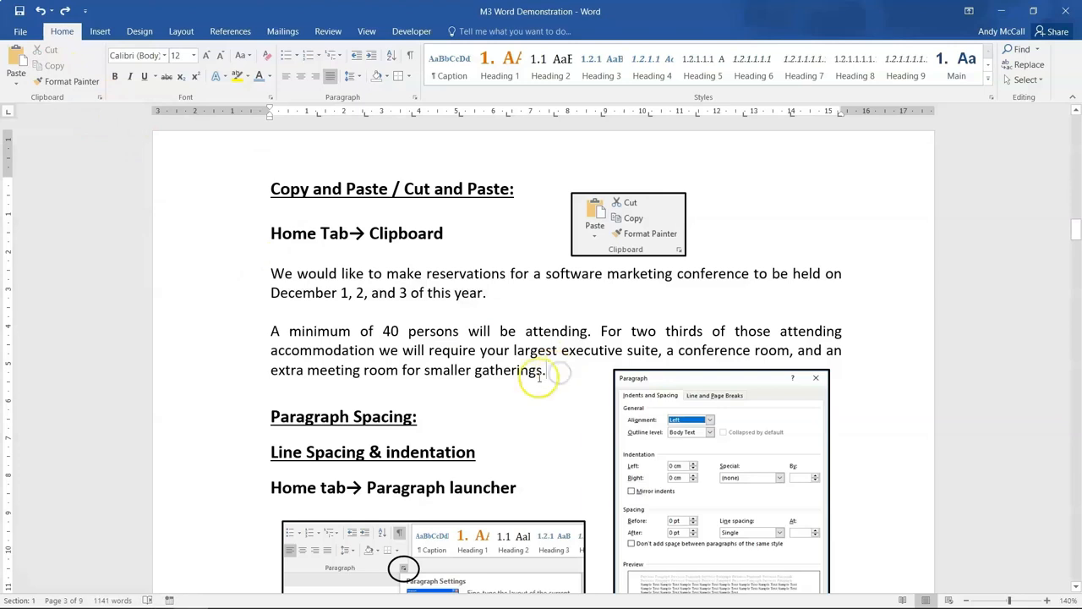
pyautogui.click(16, 63)
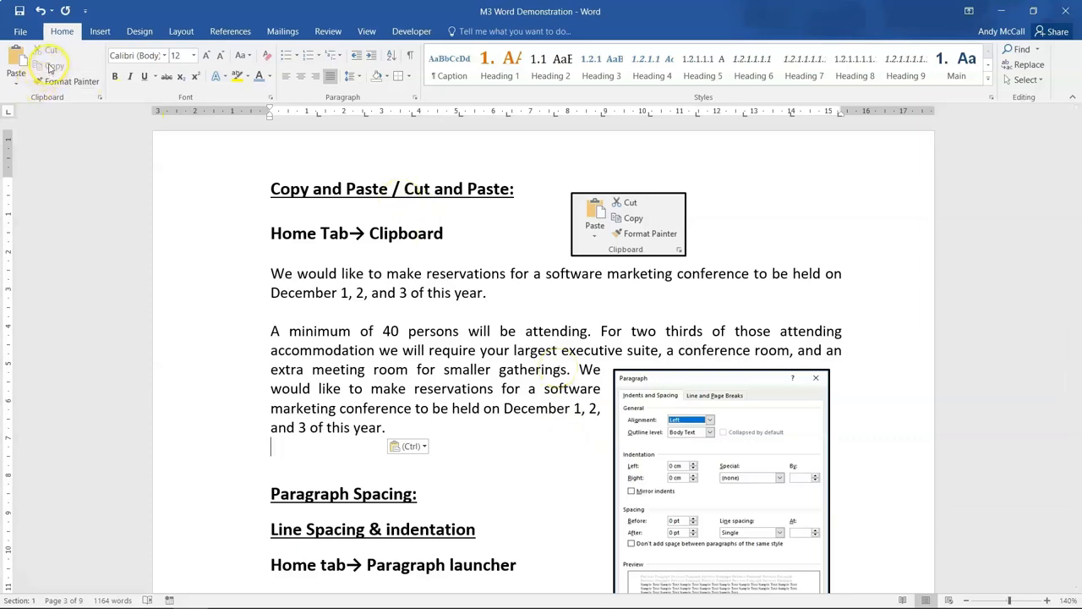
pyautogui.hotkey('ctrl', 'z')
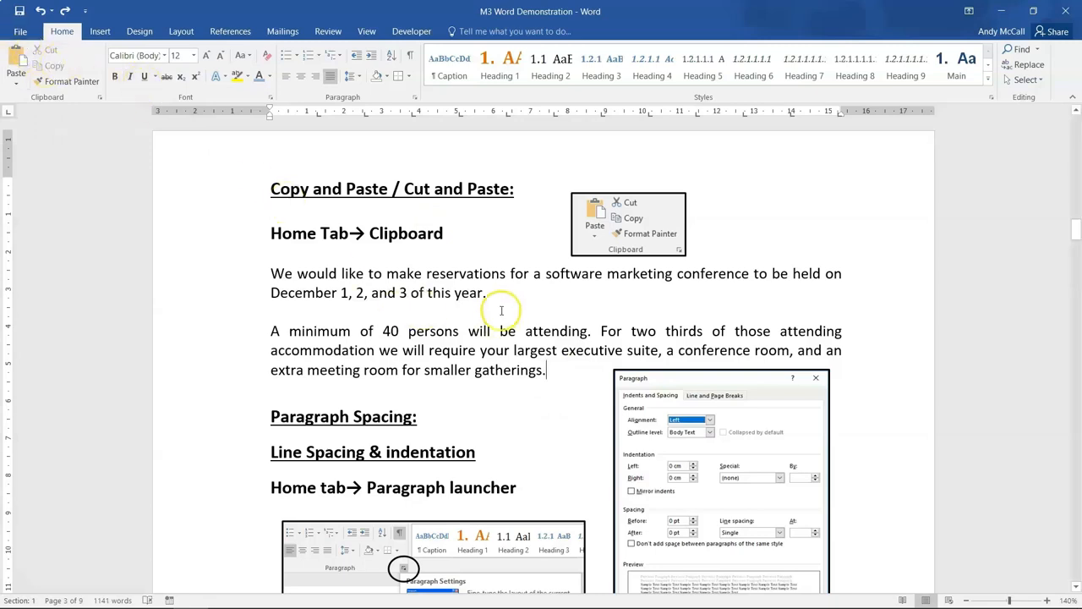
# Look at the Cut, Copy and Paste options available for the selected reservations paragraph
pyautogui.moveTo(455, 293); pyautogui.dragTo(279, 275)
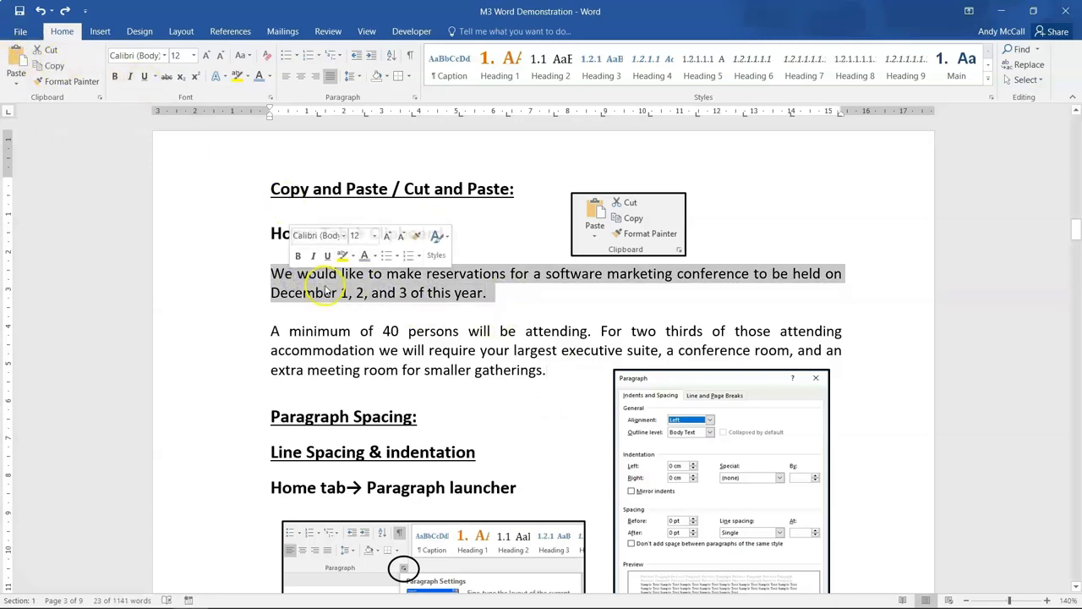
pyautogui.rightClick(326, 287)
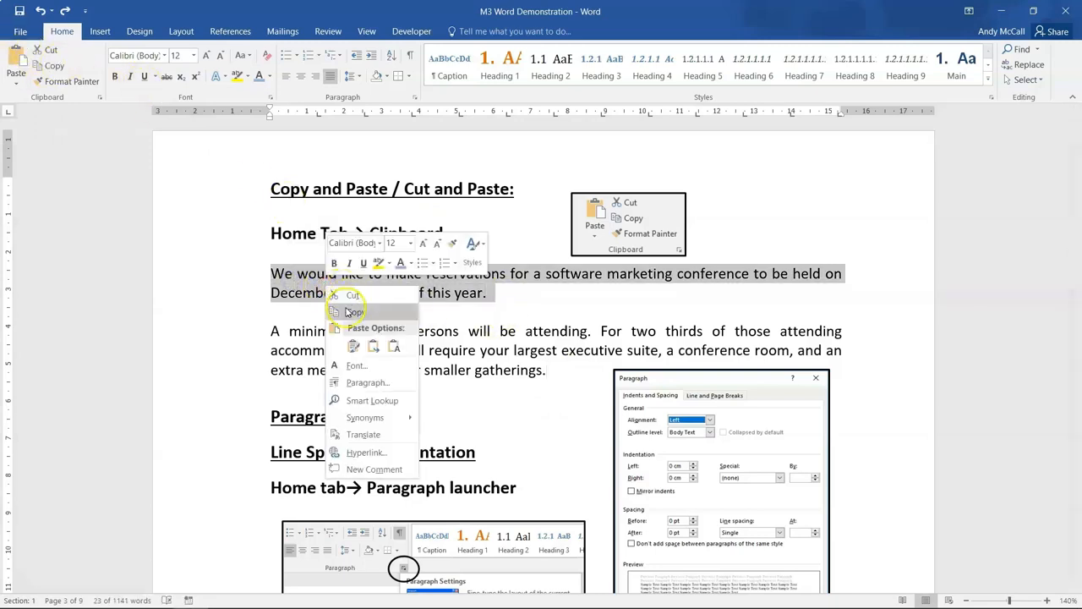
pyautogui.press('Escape')
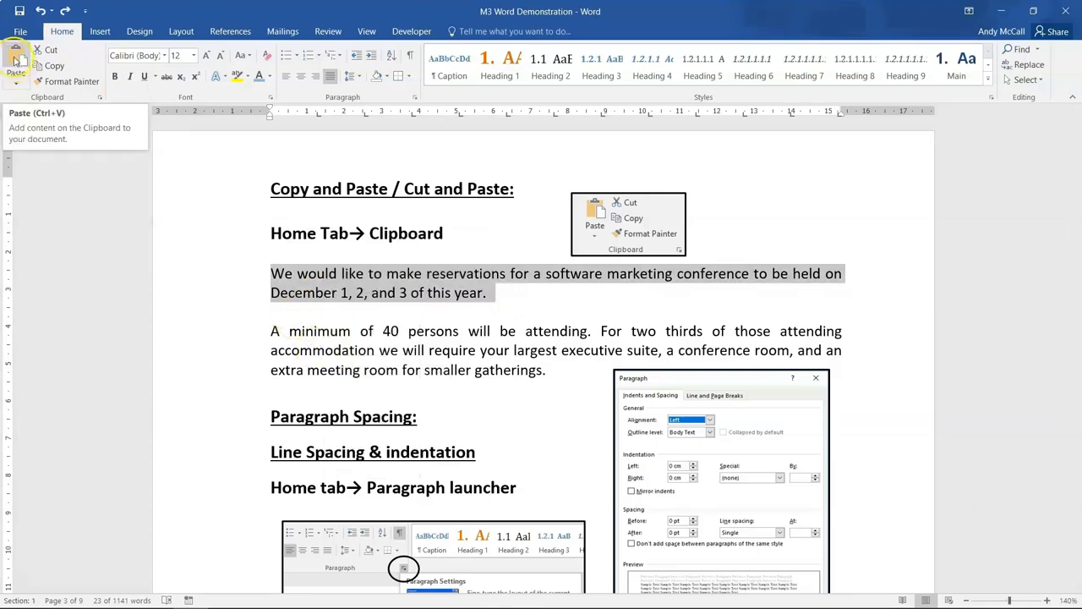
pyautogui.click(374, 311)
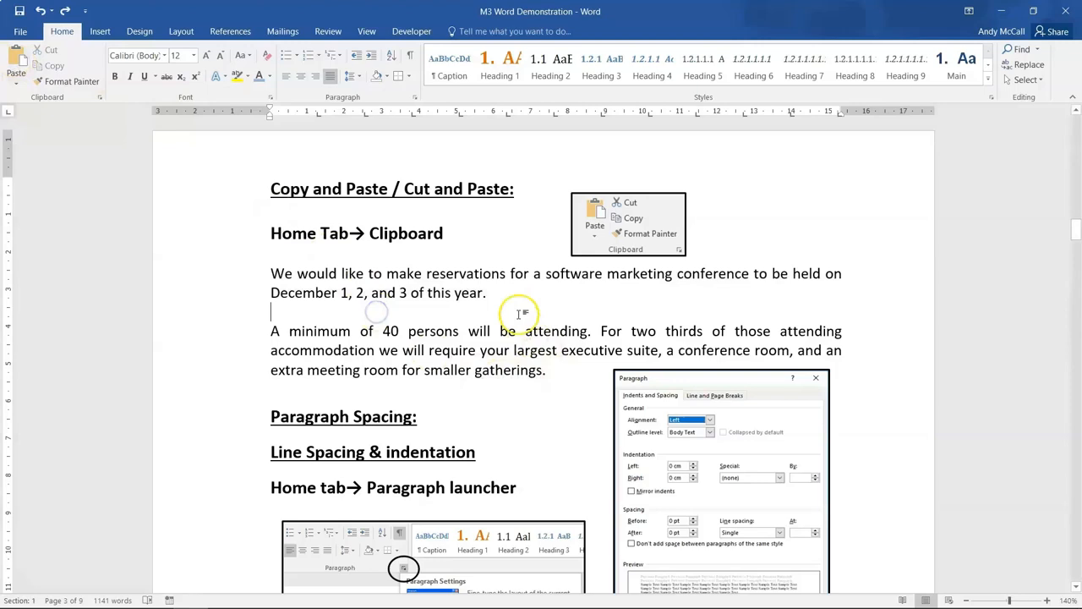
pyautogui.tripleClick(431, 279)
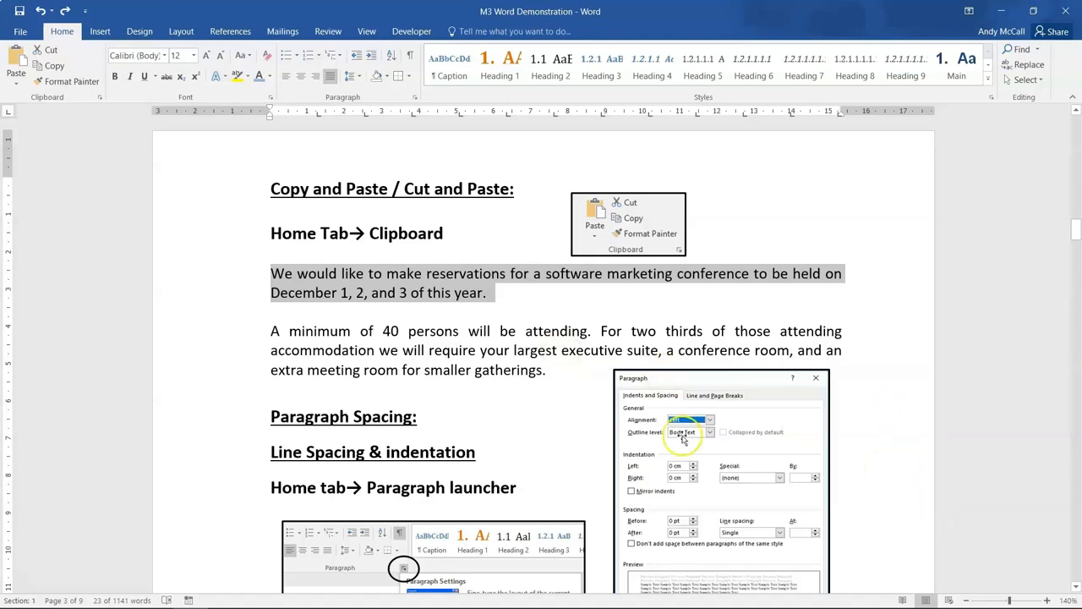
pyautogui.click(573, 375)
# Look over the Paragraph Spacing section and its two sample paragraphs below the Paragraph launcher illustration
pyautogui.scroll(-5, 530, 394)
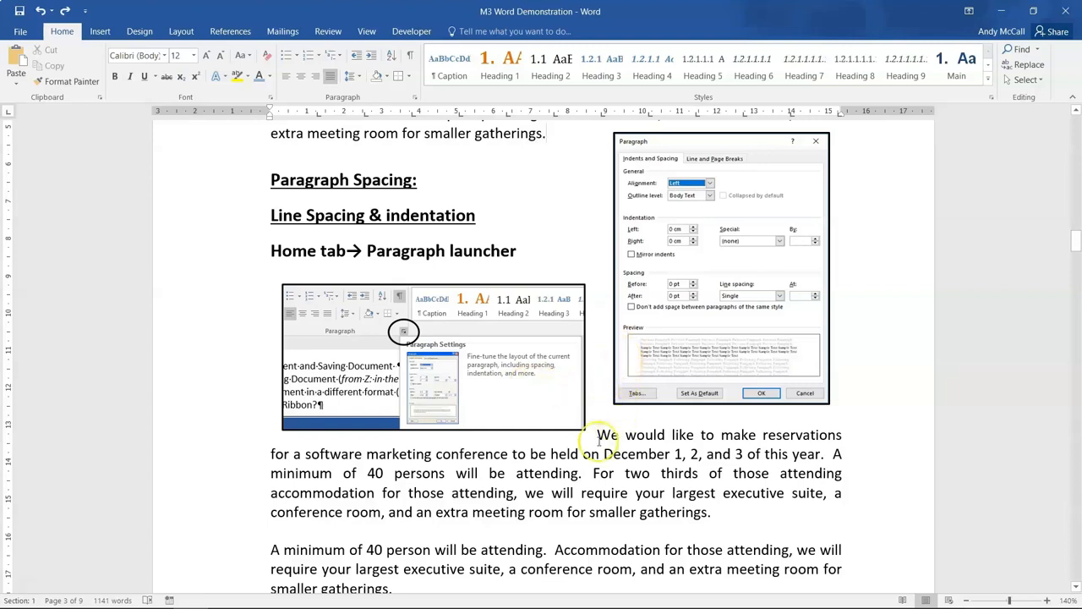
pyautogui.scroll(-1, 281, 433)
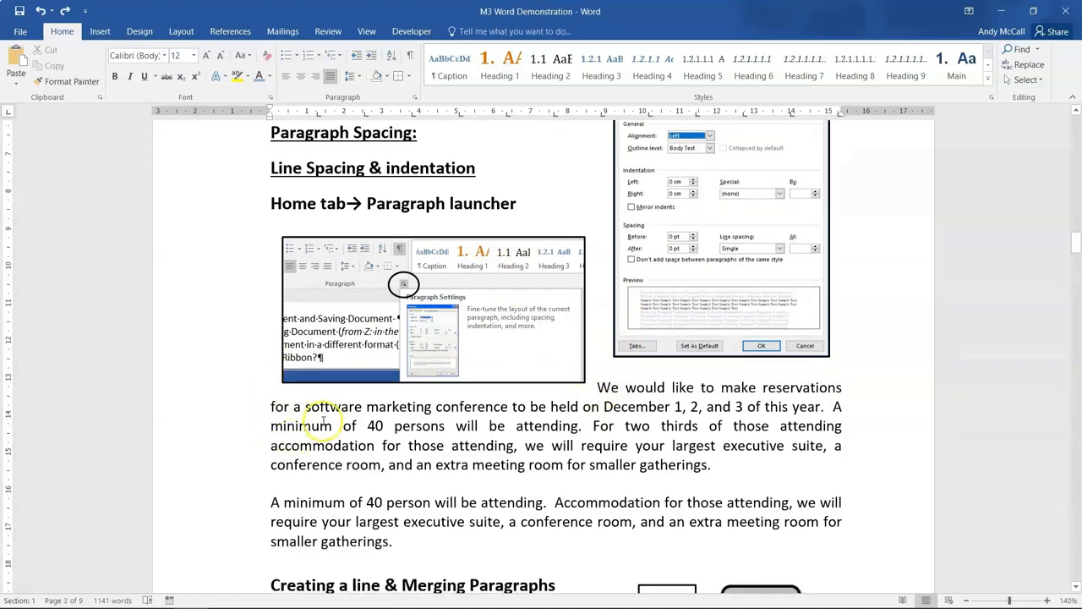
pyautogui.moveTo(597, 387); pyautogui.dragTo(581, 537)
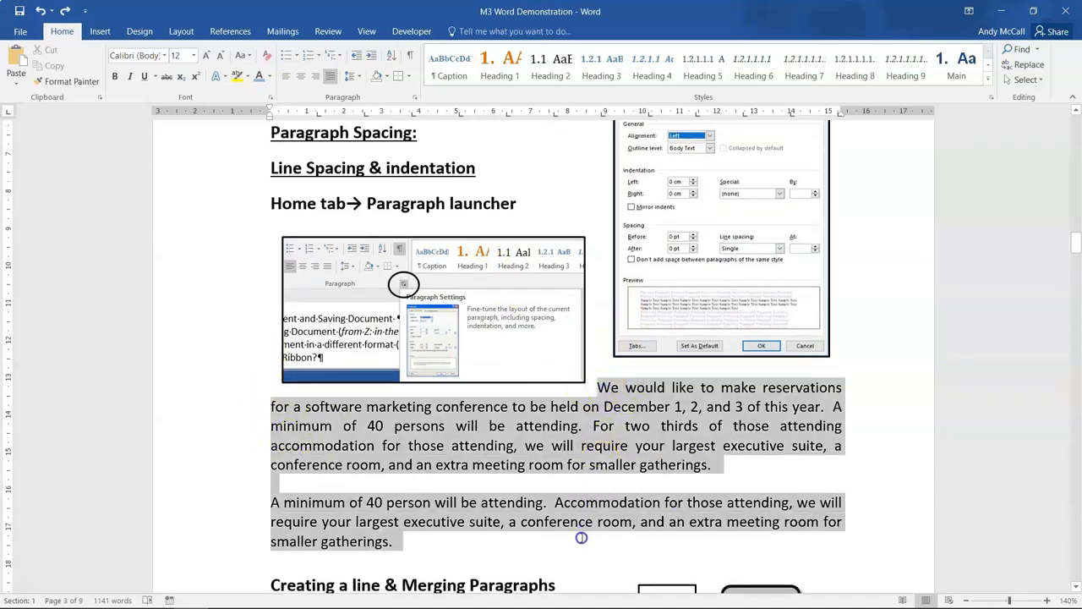
pyautogui.click(545, 526)
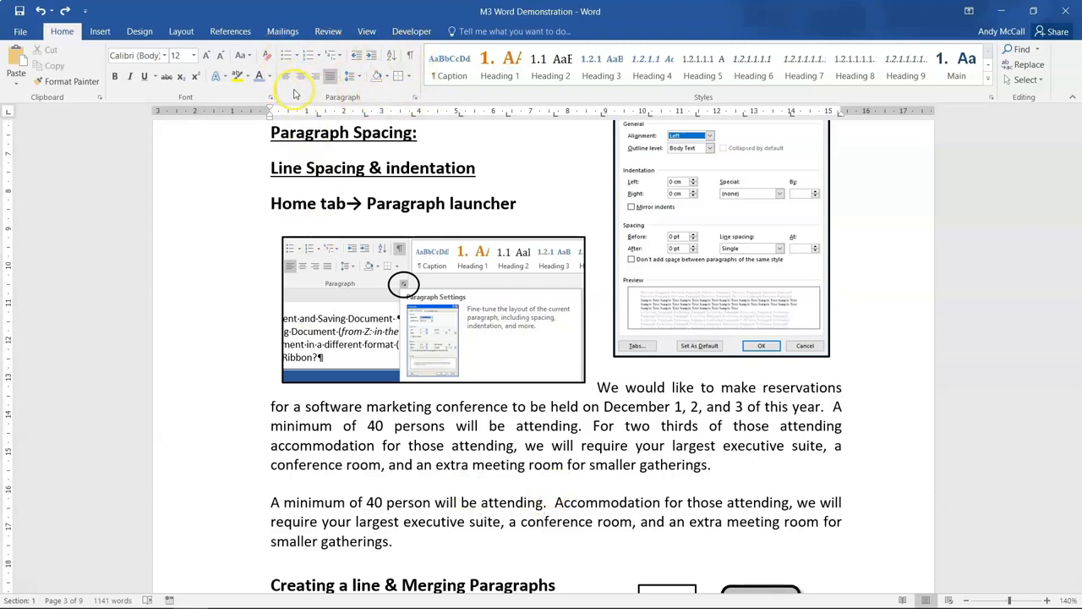
pyautogui.click(413, 99)
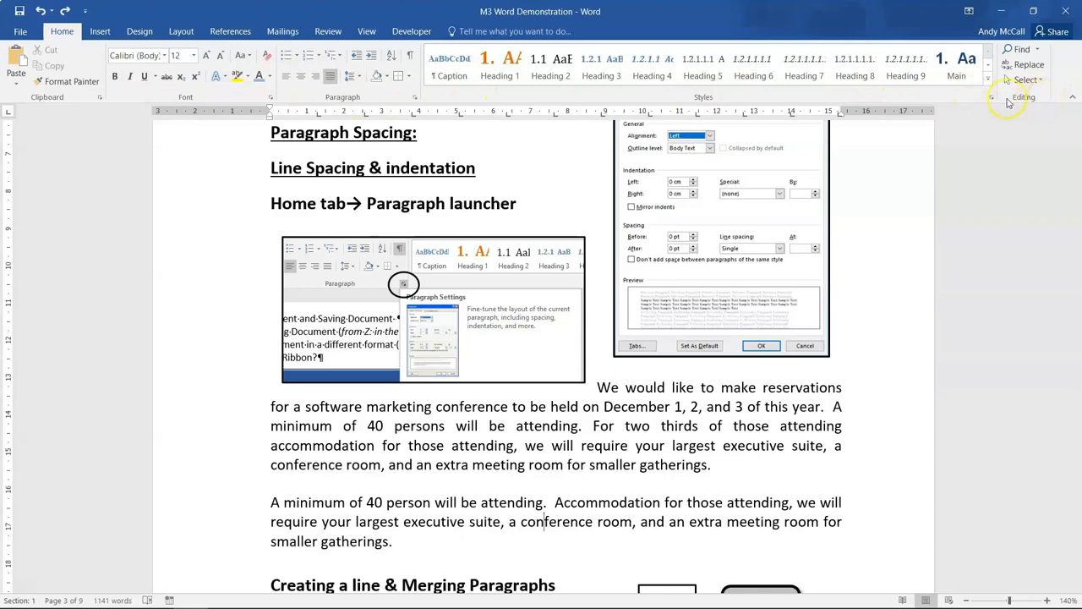
pyautogui.click(504, 412)
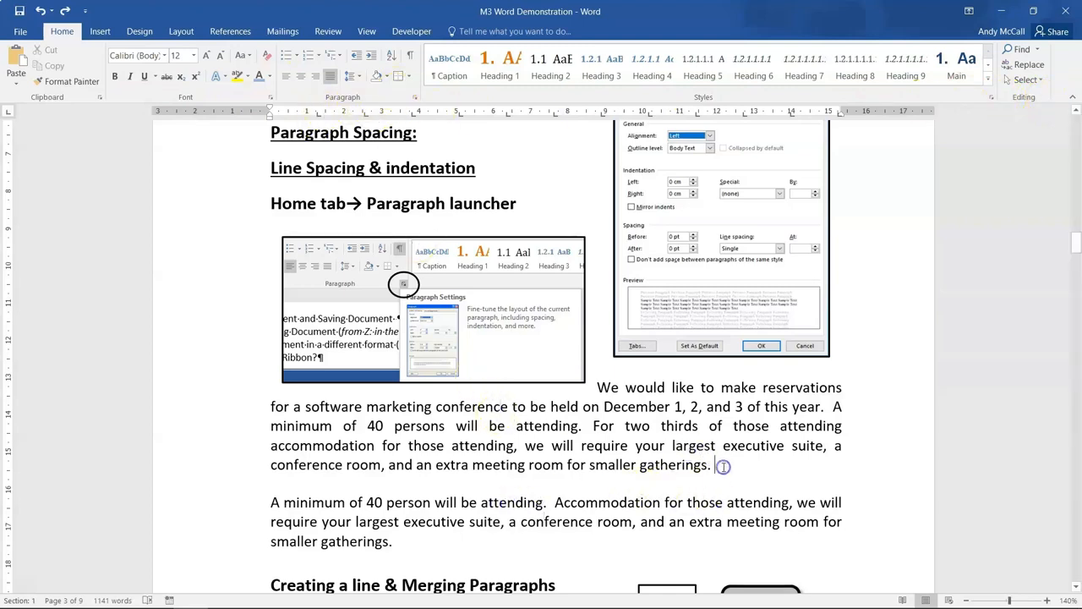
# Review the indentation and spacing settings of the first sample paragraph under Paragraph Spacing and close them without changes
pyautogui.moveTo(723, 466); pyautogui.dragTo(599, 389)
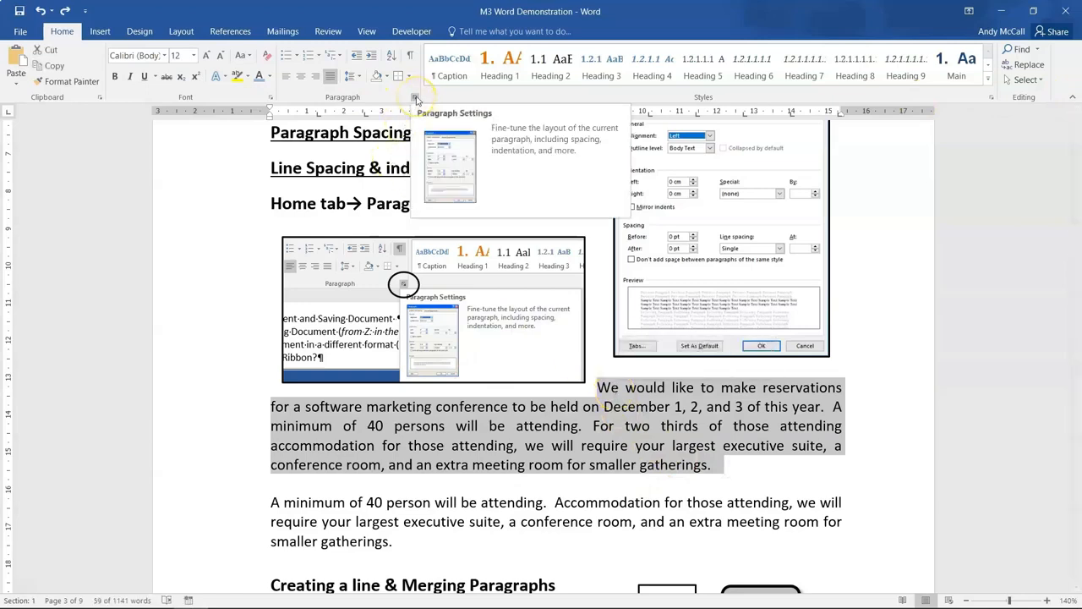
pyautogui.click(415, 98)
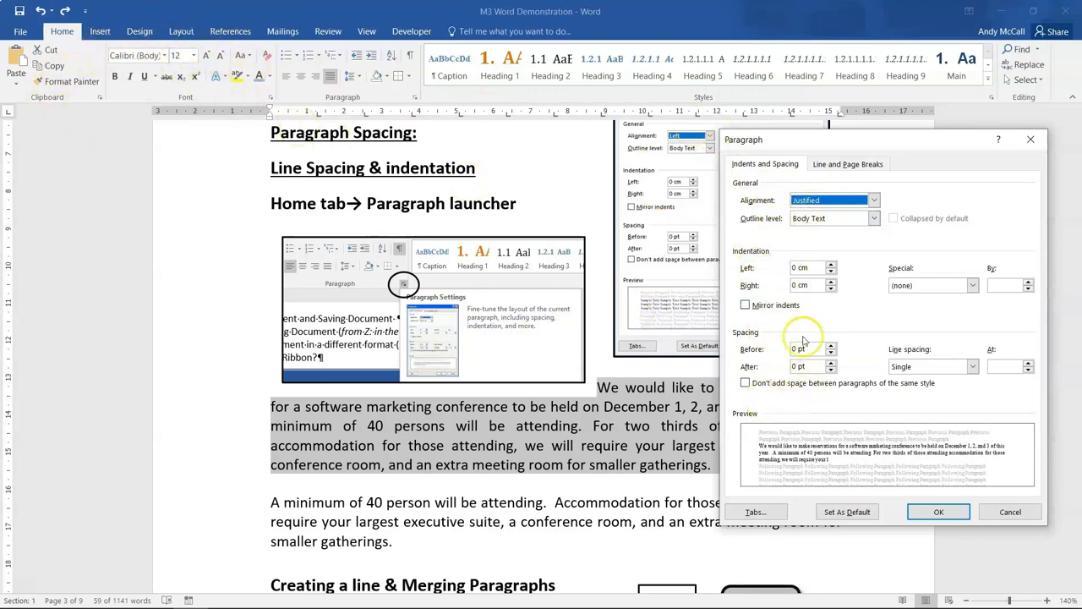
pyautogui.moveTo(781, 139); pyautogui.dragTo(689, 134)
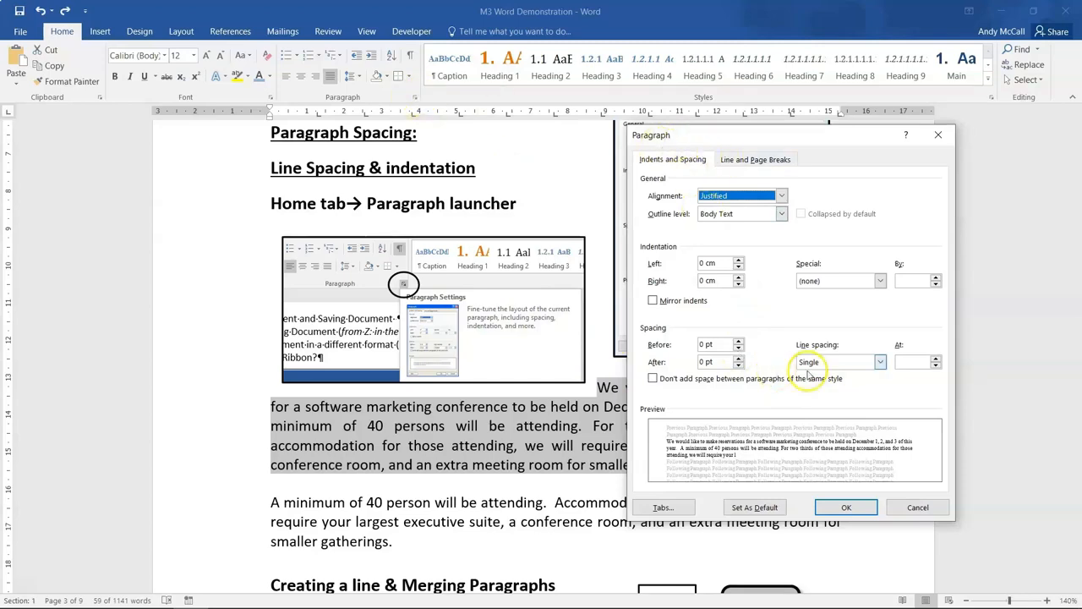
pyautogui.click(918, 508)
pyautogui.scroll(-5, 901, 508)
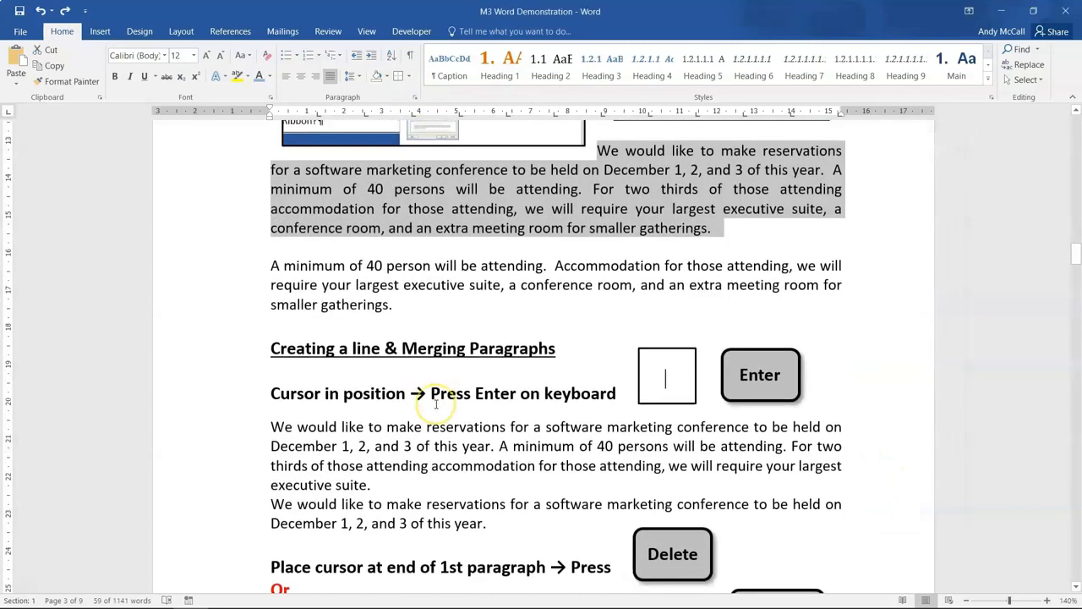
pyautogui.scroll(4, 437, 406)
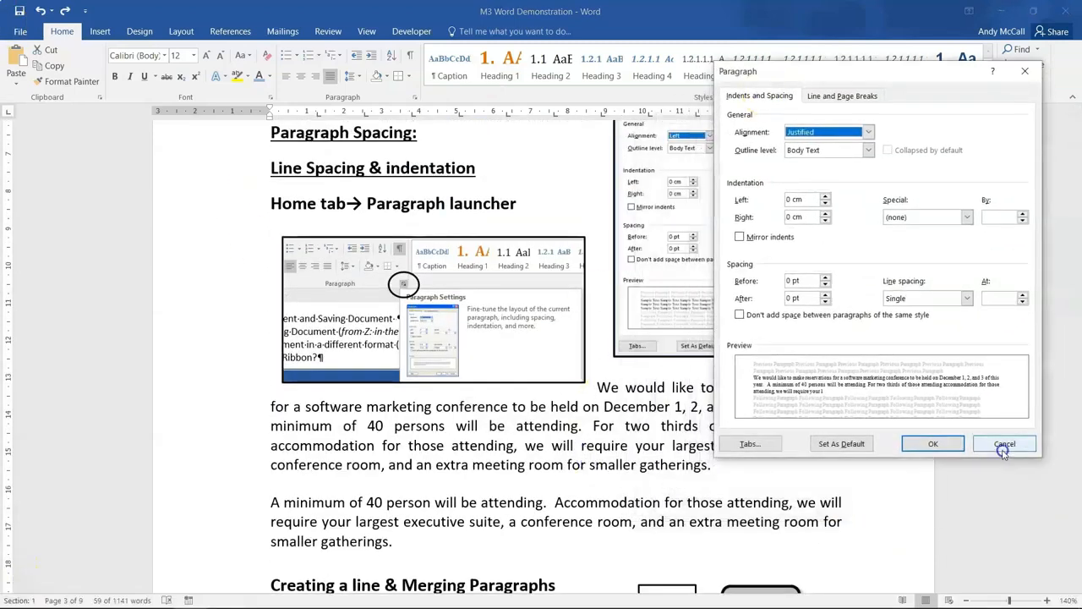
pyautogui.click(1002, 444)
# Set the spacing after the first sample paragraph to 24 pt
pyautogui.click(414, 98)
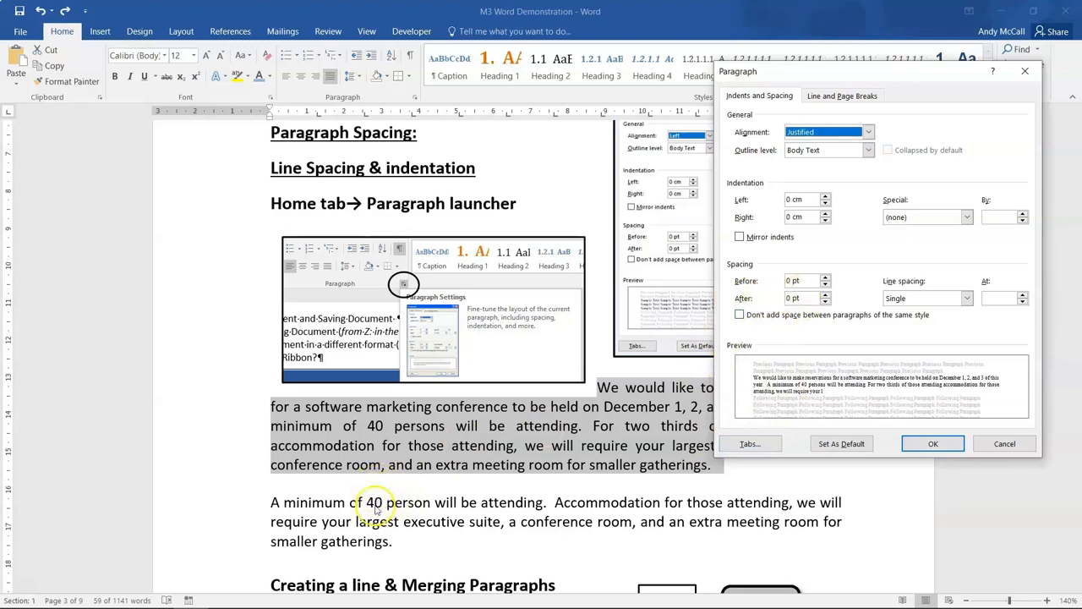
pyautogui.click(826, 294)
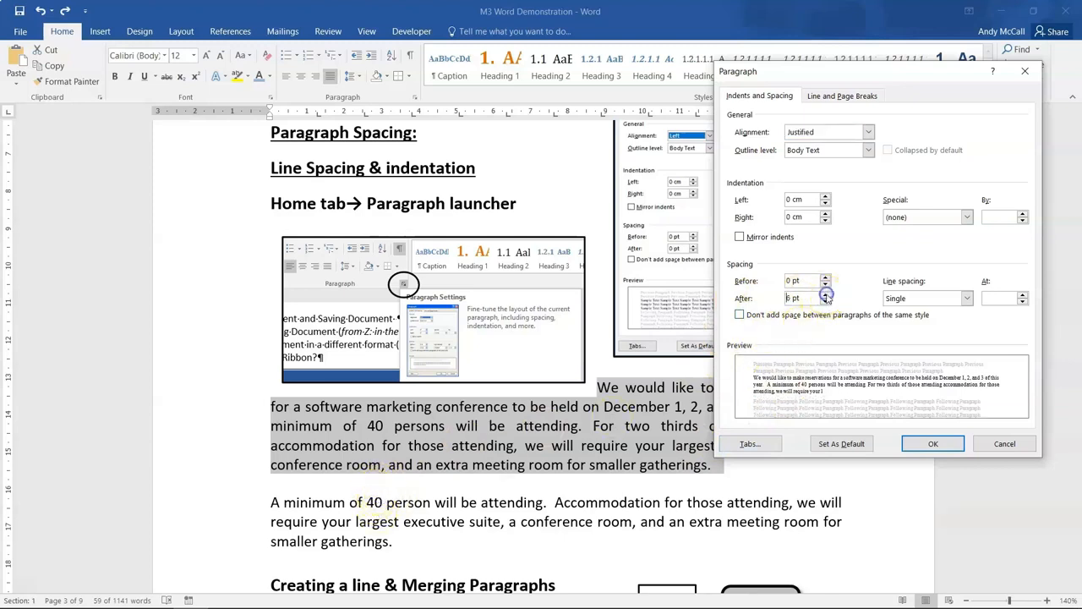
pyautogui.click(826, 294)
pyautogui.click(826, 295)
pyautogui.click(826, 294)
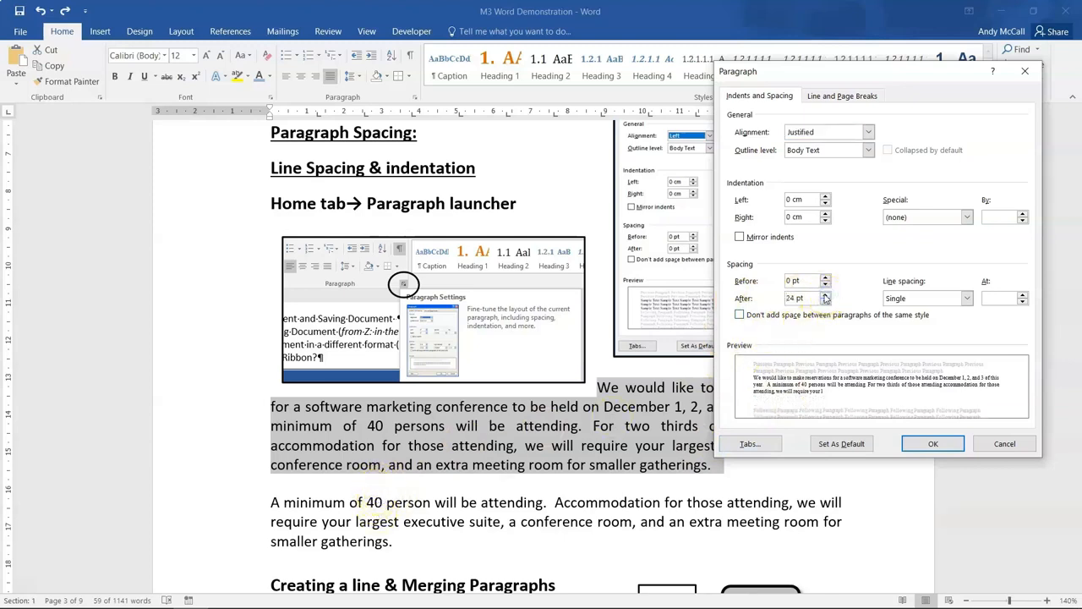
pyautogui.click(919, 449)
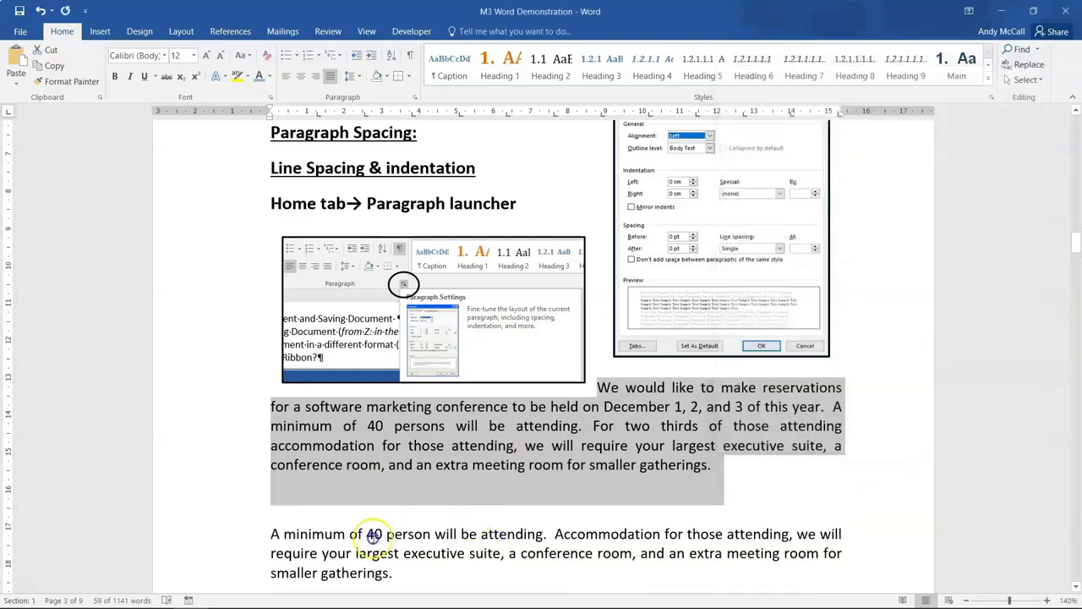
# Set the spacing before the first sample paragraph to 24 pt as well
pyautogui.click(412, 98)
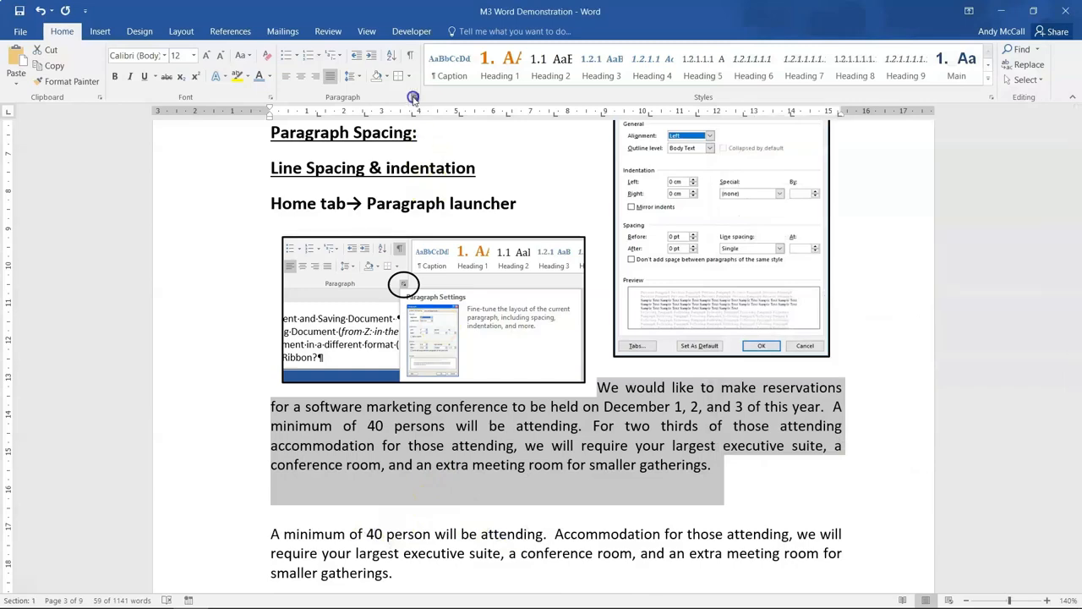
pyautogui.click(826, 276)
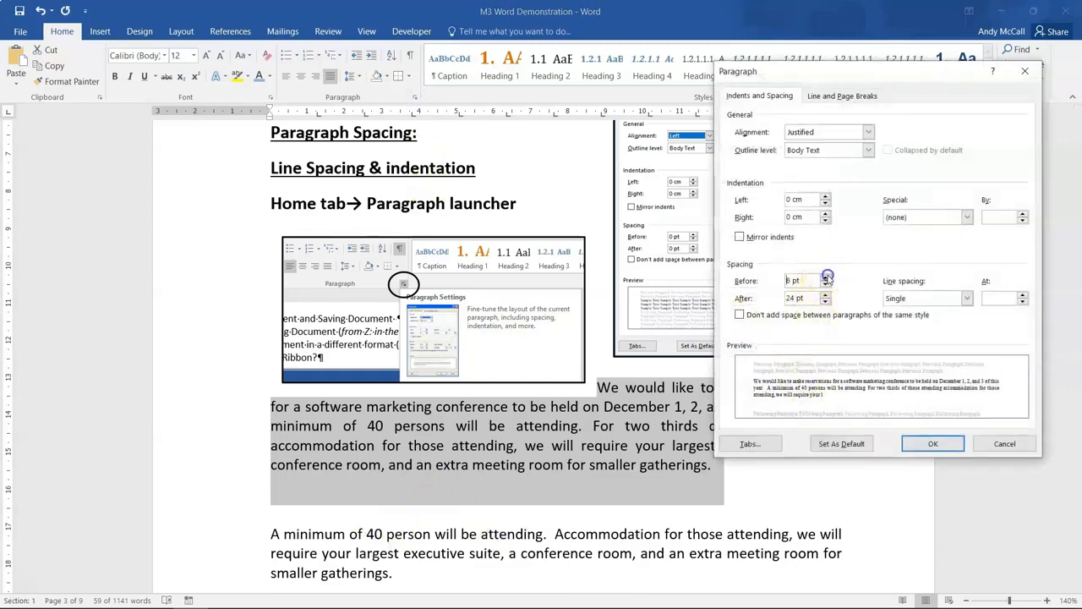
pyautogui.click(827, 276)
pyautogui.click(827, 276)
pyautogui.click(928, 442)
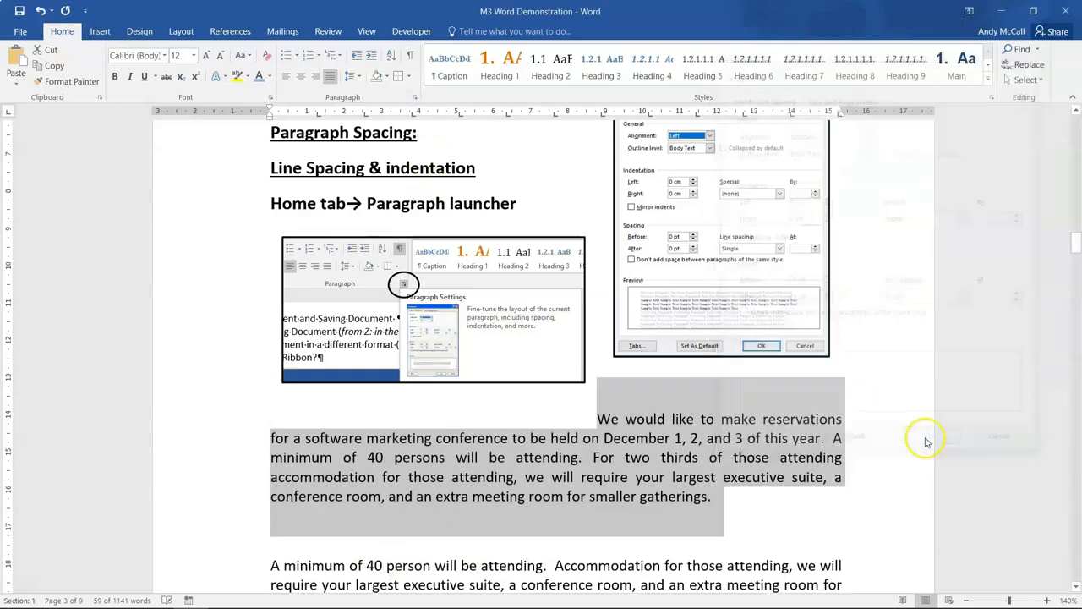
# Select the first sample paragraph again and reduce its spacing before and after to 0 pt in the paragraph settings
pyautogui.click(609, 419)
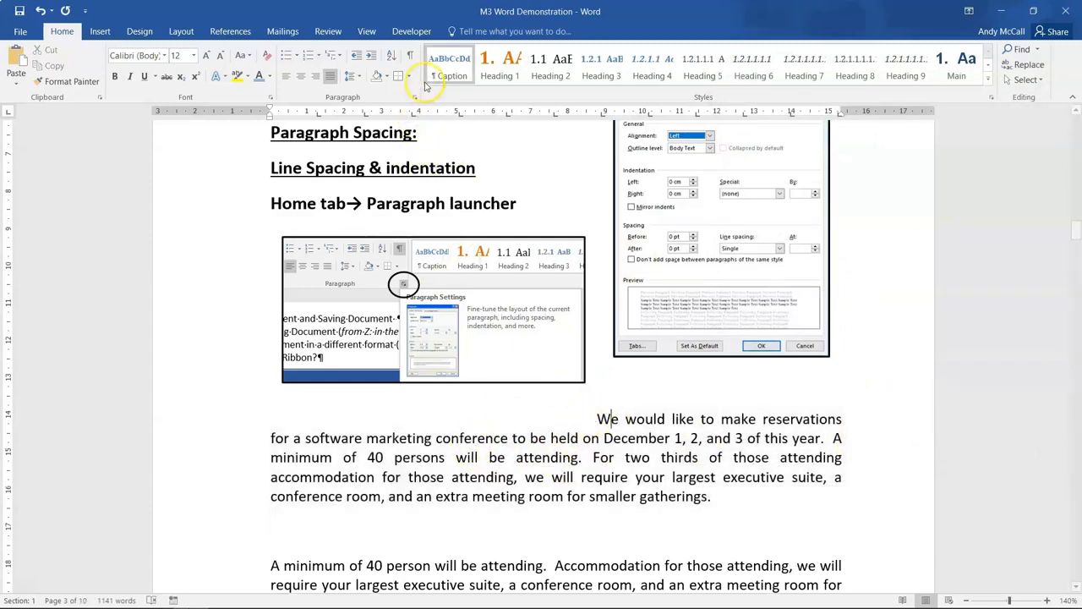
pyautogui.moveTo(724, 498); pyautogui.dragTo(606, 419)
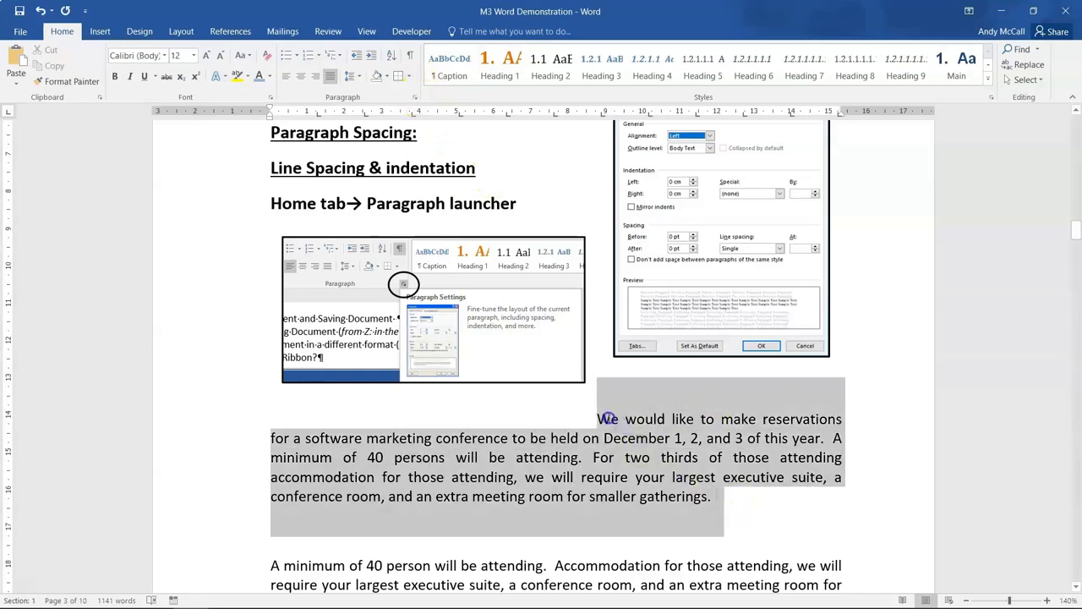
pyautogui.click(414, 98)
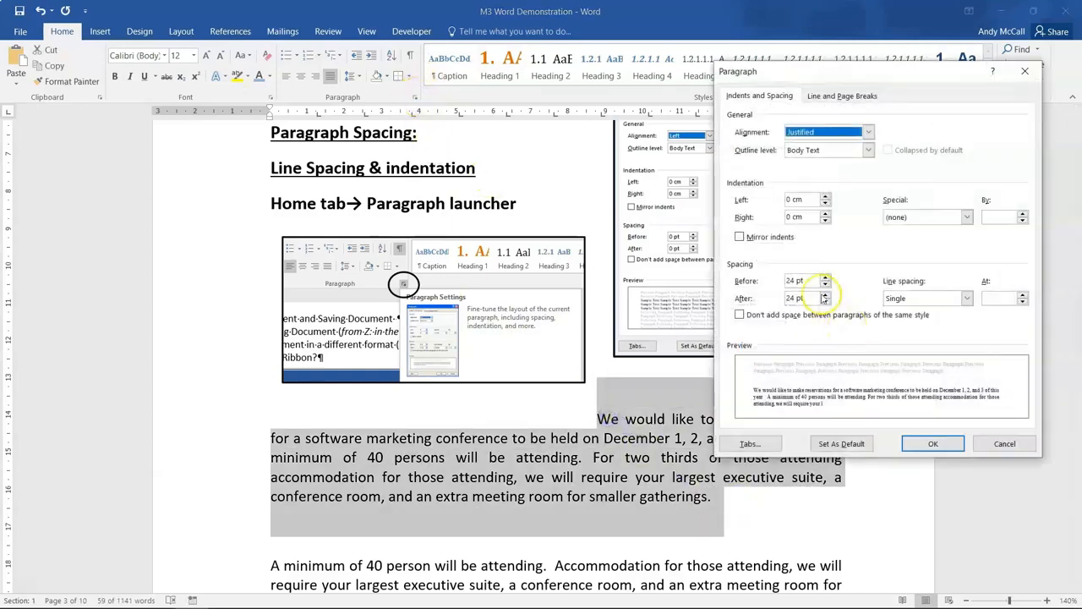
pyautogui.click(826, 303)
pyautogui.click(826, 285)
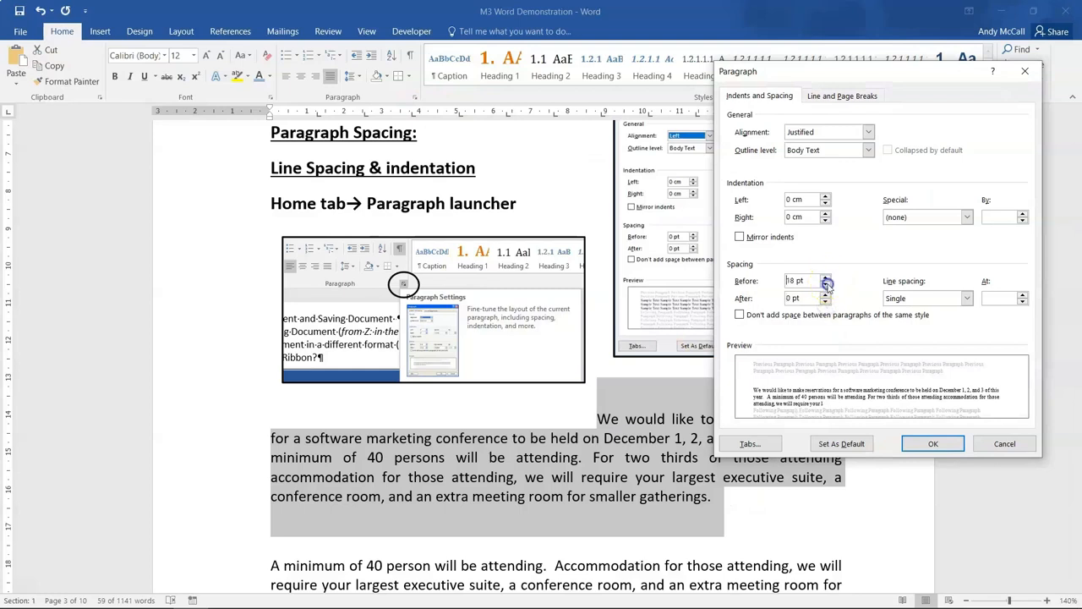
# Set the paragraph's left indentation to 0.8 cm
pyautogui.click(825, 196)
pyautogui.click(825, 195)
pyautogui.click(825, 195)
pyautogui.click(825, 195)
pyautogui.click(825, 195)
pyautogui.click(825, 195)
pyautogui.click(825, 195)
pyautogui.click(825, 195)
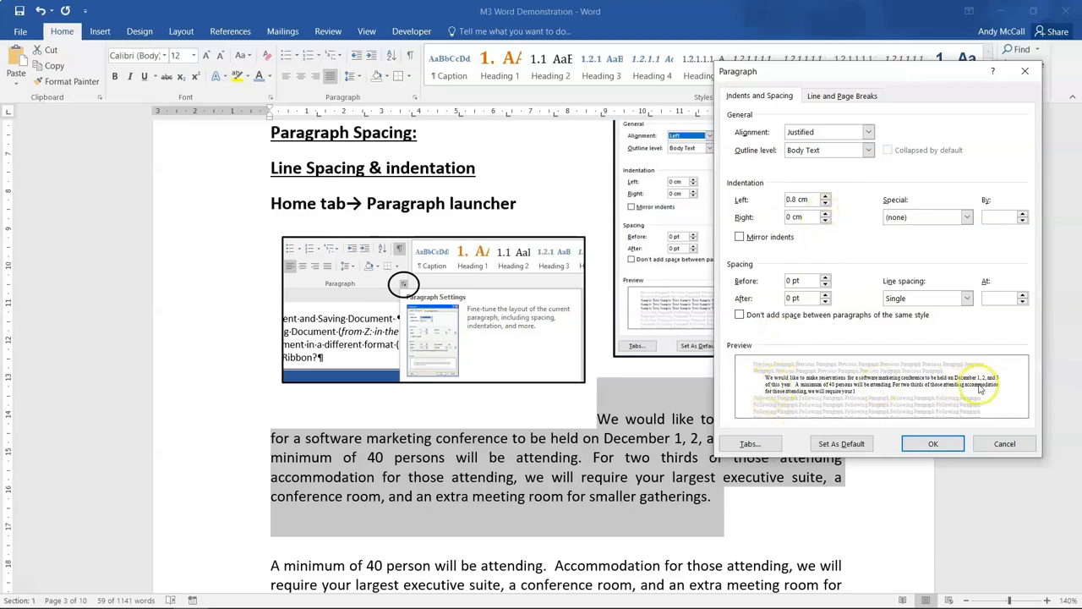
# Set the paragraph's right indentation to 2.7 cm and apply the paragraph settings
pyautogui.click(825, 213)
pyautogui.click(825, 213)
pyautogui.click(825, 213)
pyautogui.click(825, 213)
pyautogui.click(825, 213)
pyautogui.click(825, 213)
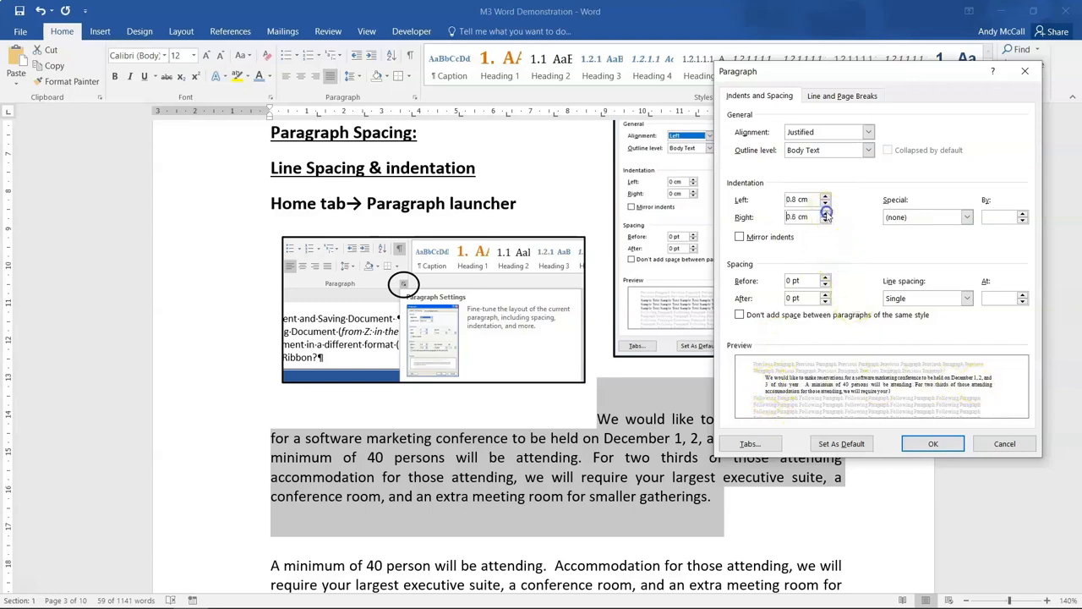
pyautogui.click(825, 213)
pyautogui.click(825, 213)
pyautogui.click(825, 213)
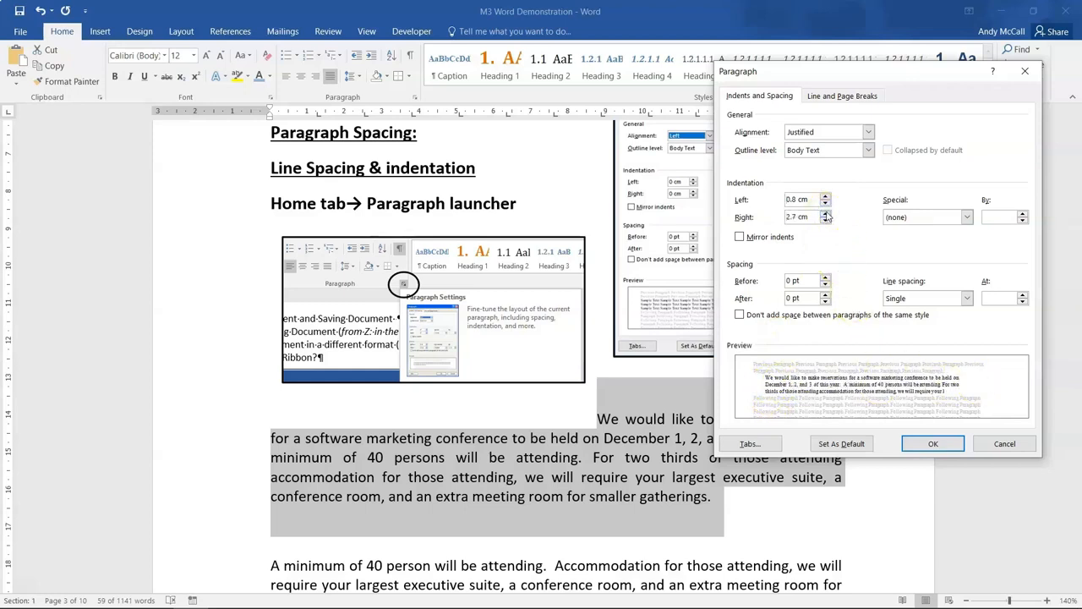
pyautogui.click(923, 442)
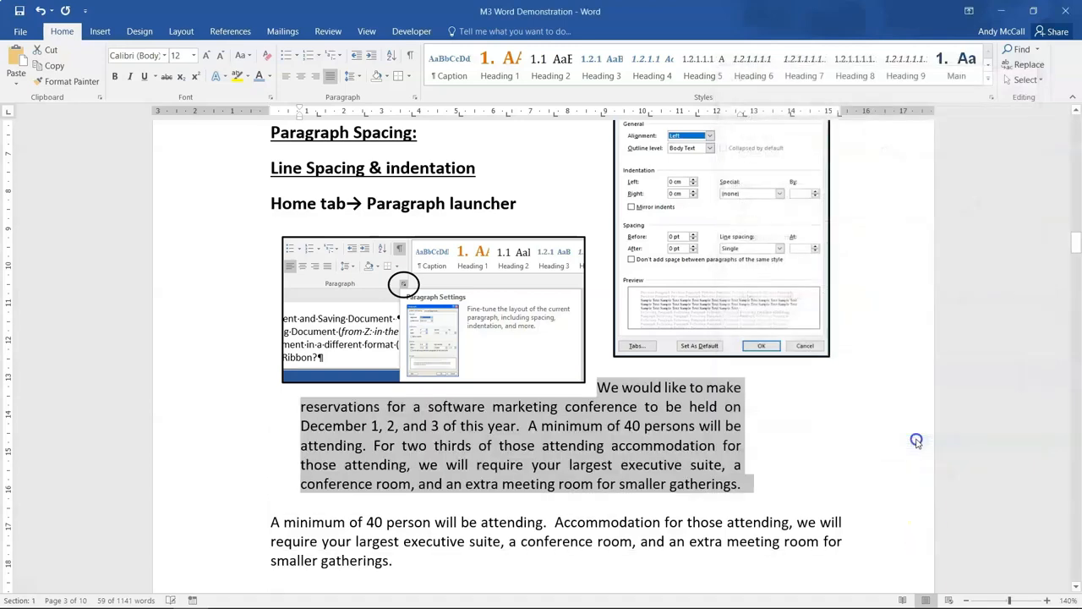
pyautogui.click(769, 416)
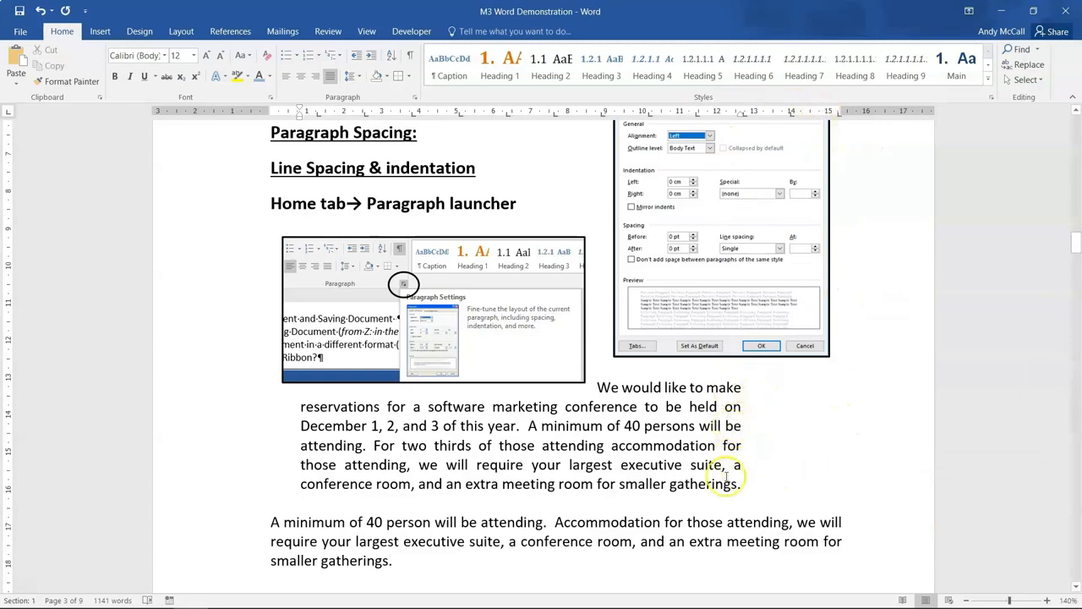
# Undo the indentation change and both earlier spacing changes on the first sample paragraph
pyautogui.scroll(-4, 601, 466)
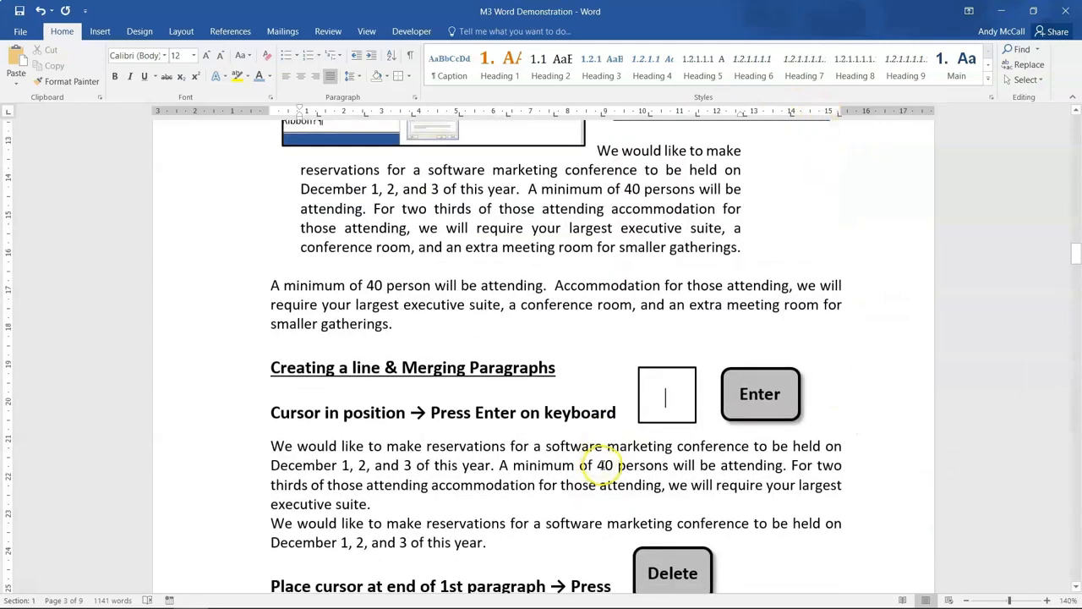
pyautogui.hotkey('ctrl', 'z')
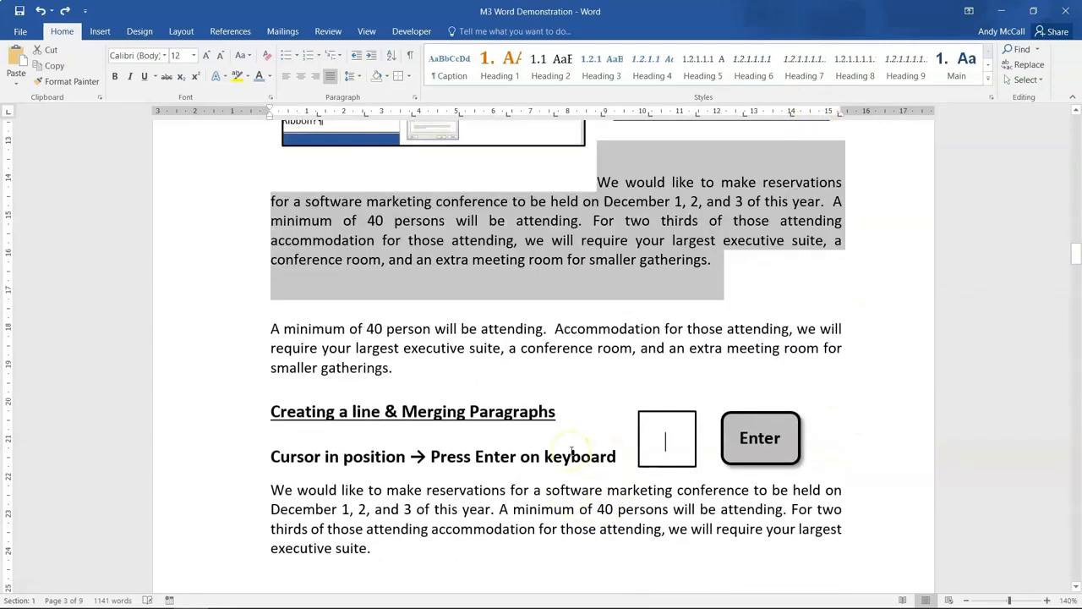
pyautogui.click(392, 263)
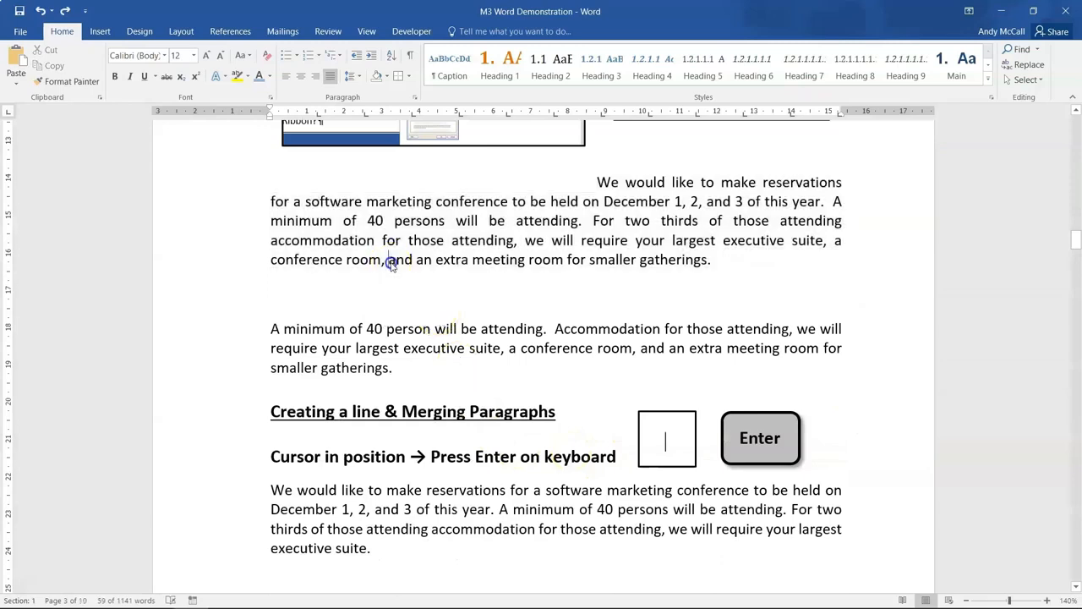
pyautogui.hotkey('ctrl', 'z')
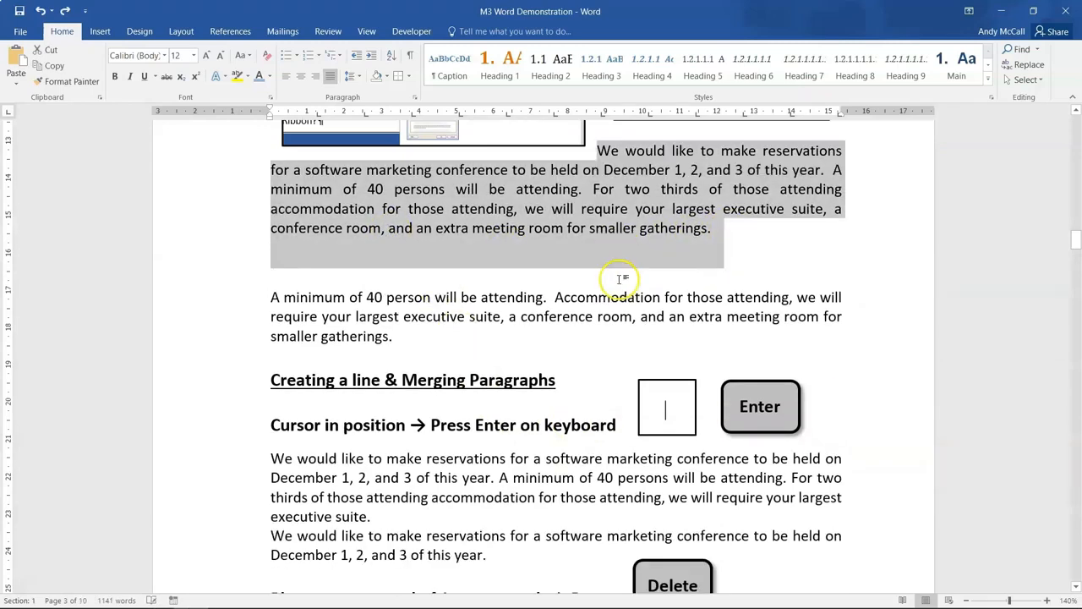
pyautogui.hotkey('ctrl', 'z')
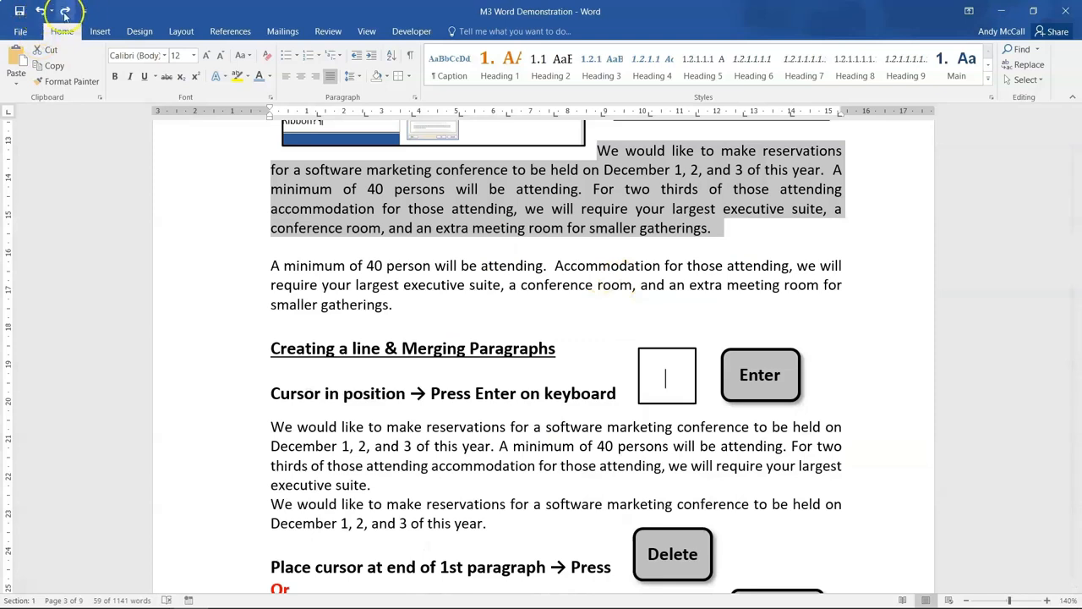
# Redo the 24 pt spacing after the first sample paragraph
pyautogui.click(405, 317)
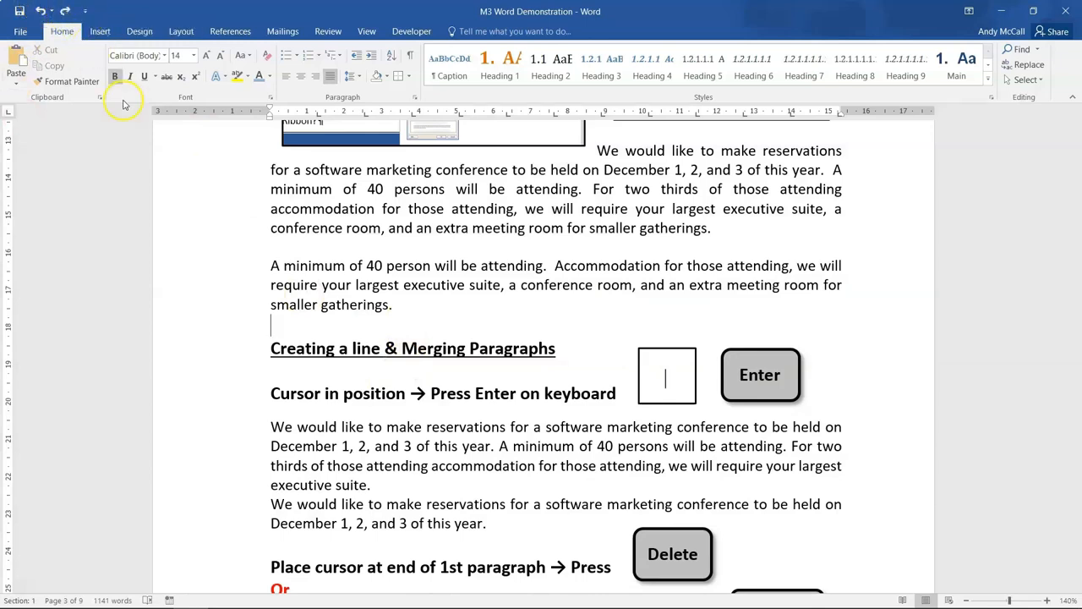
pyautogui.click(386, 327)
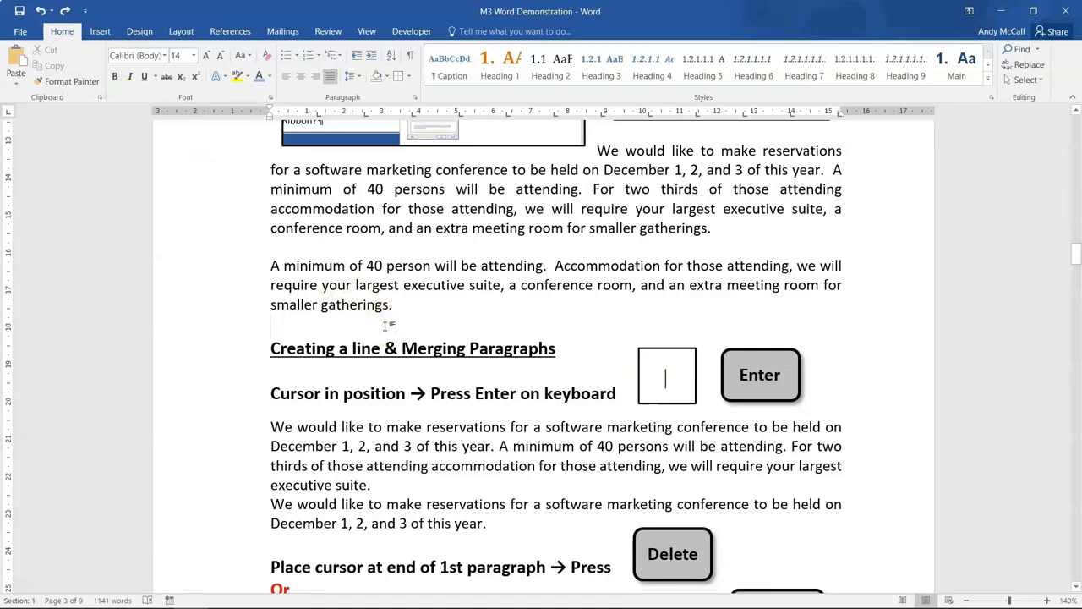
pyautogui.click(40, 11)
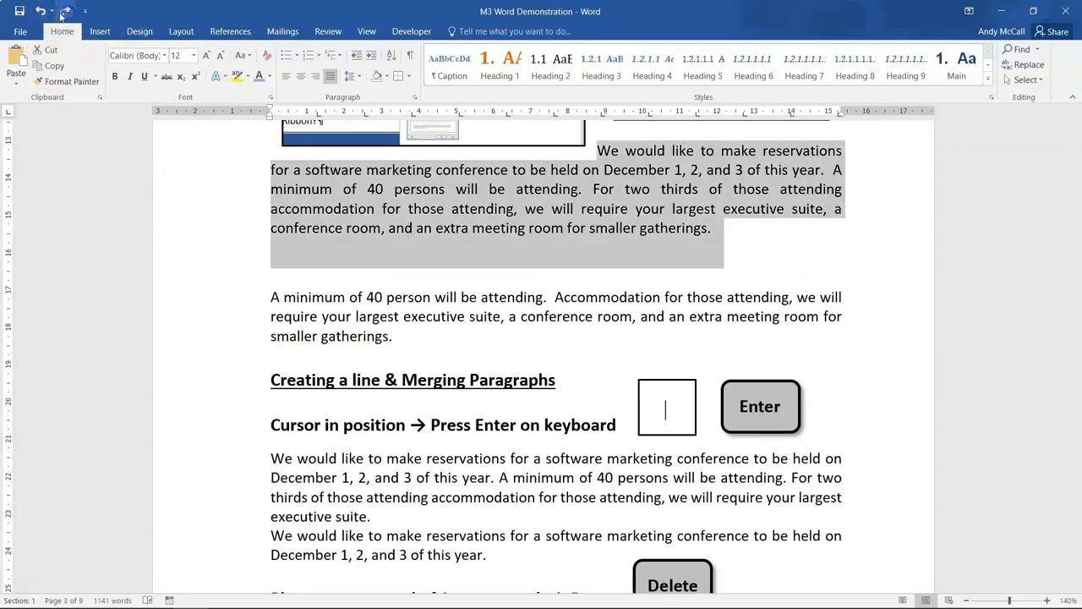
# Merge the second "We would like to make reservations" paragraph under "Creating a line & Merging Paragraphs" into the first and move the Delete shape off the text
pyautogui.scroll(-2, 363, 312)
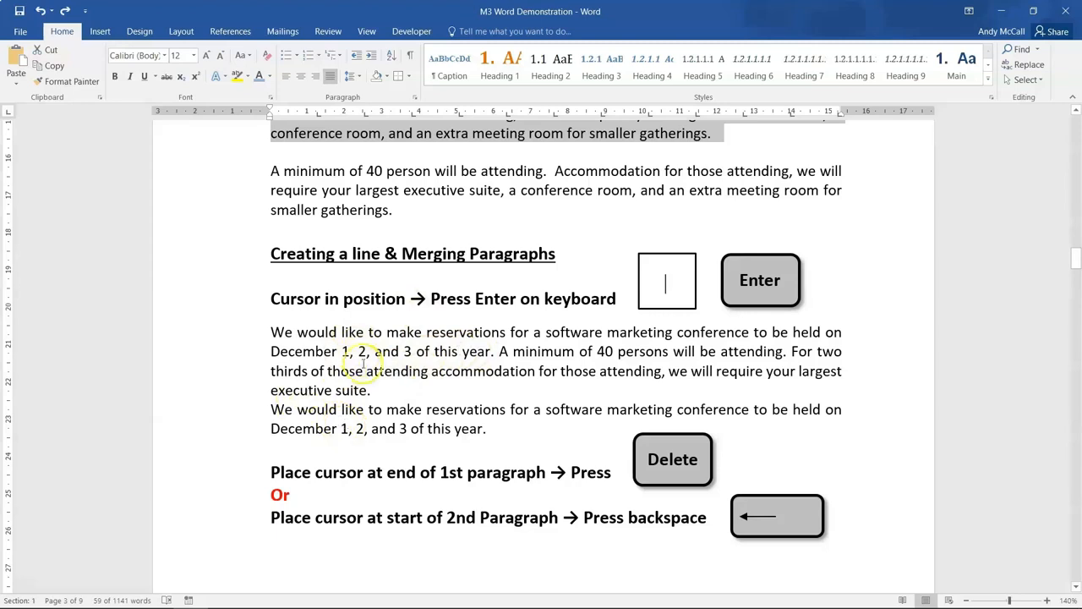
pyautogui.click(305, 348)
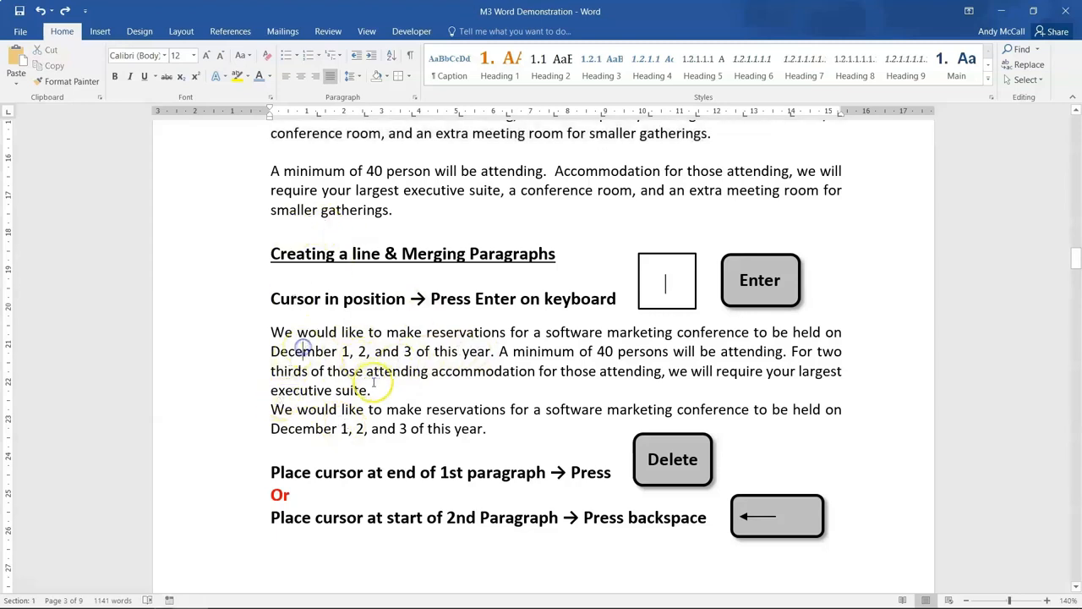
pyautogui.click(270, 409)
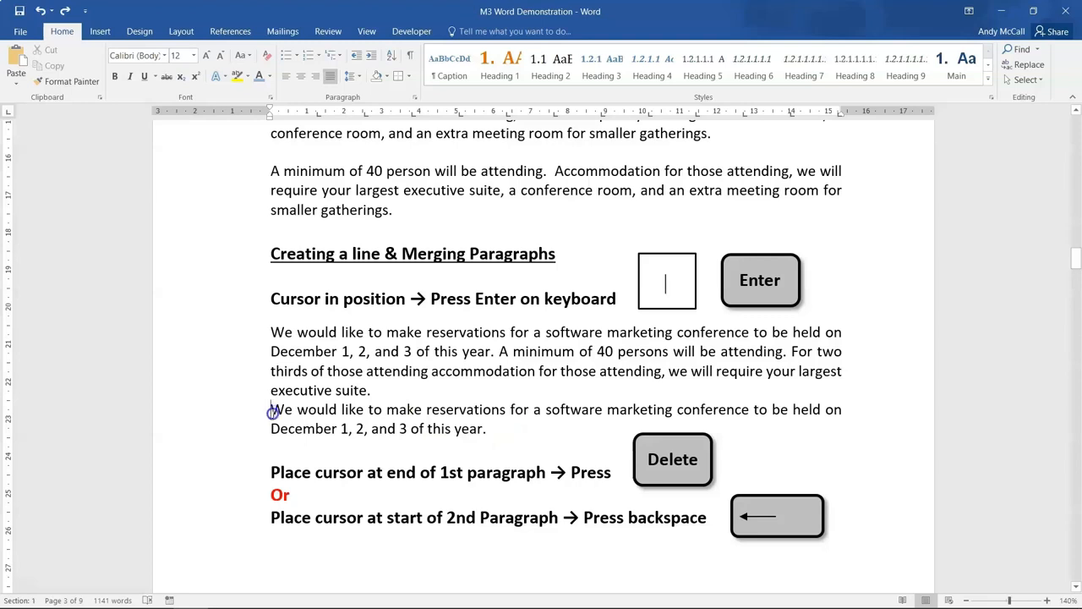
pyautogui.press('BackSpace')
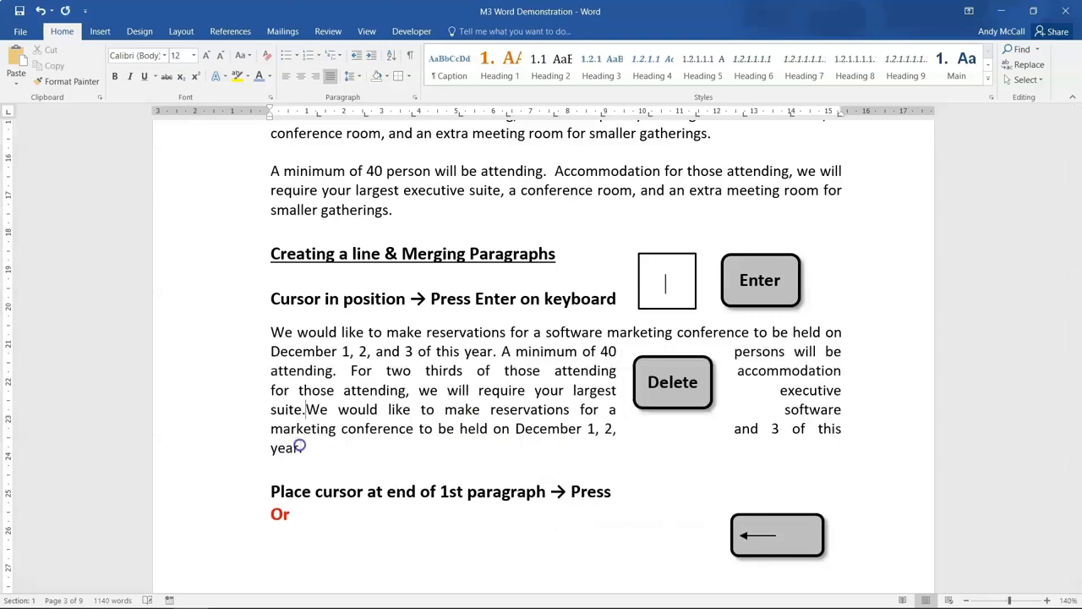
pyautogui.click(663, 371)
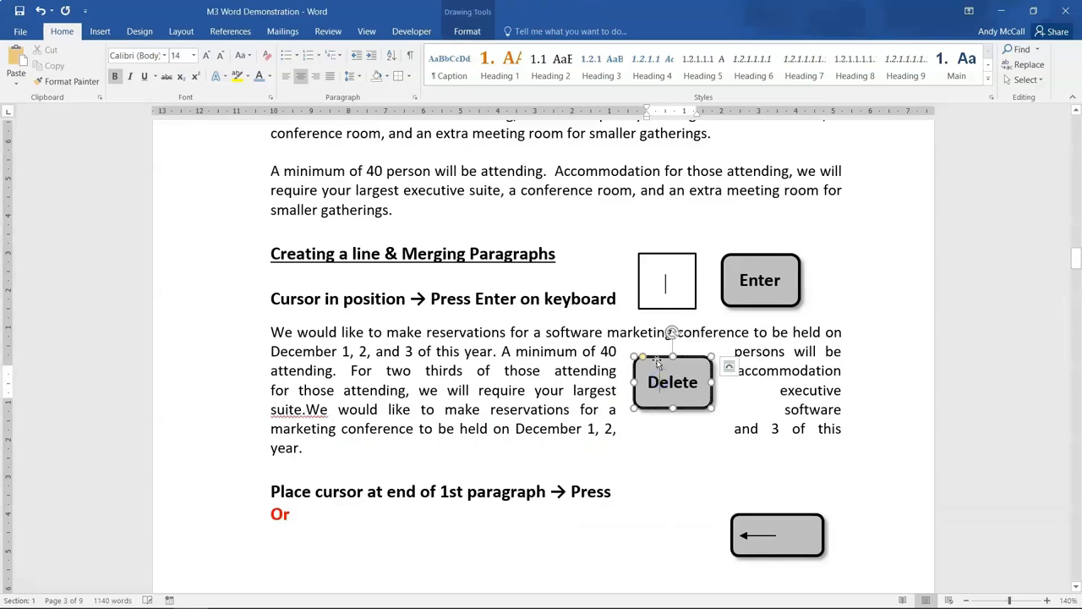
pyautogui.moveTo(658, 362); pyautogui.dragTo(755, 399)
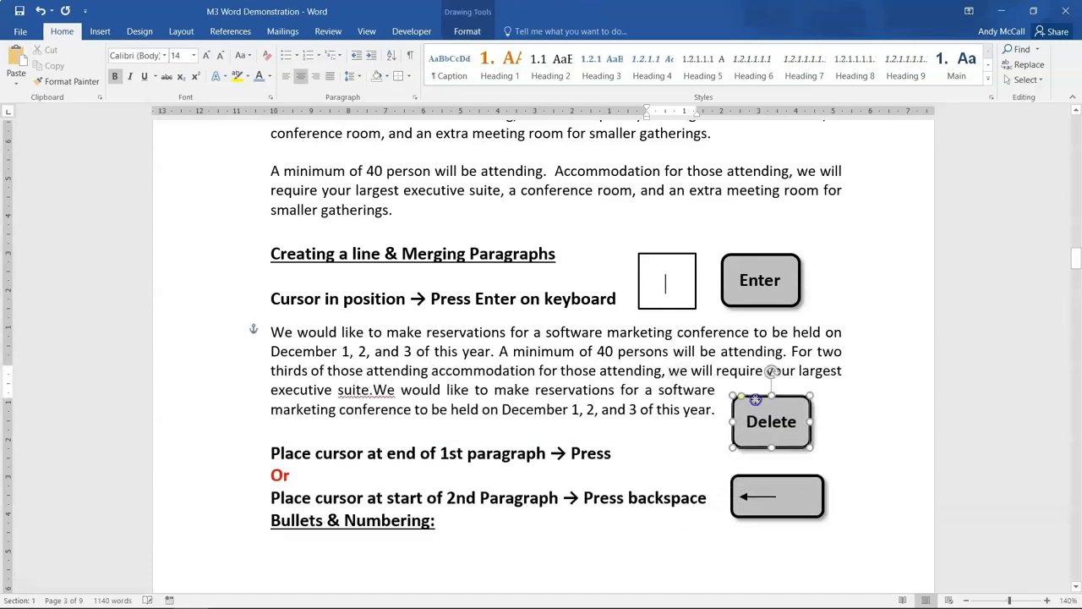
# Undo the Delete shape's move and the paragraph merge
pyautogui.hotkey('ctrl', 'z')
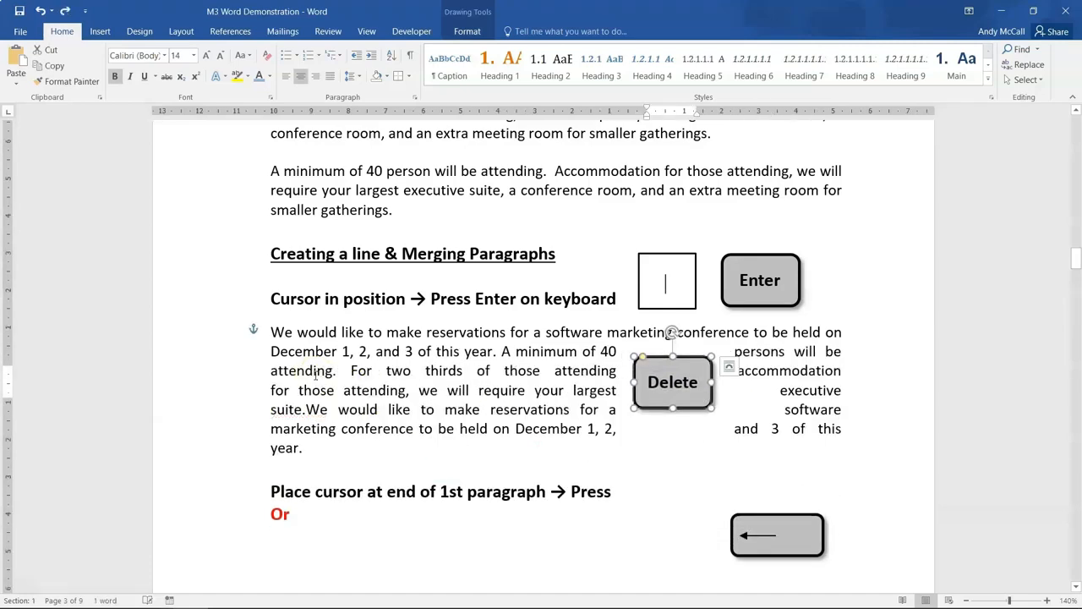
pyautogui.hotkey('ctrl', 'z')
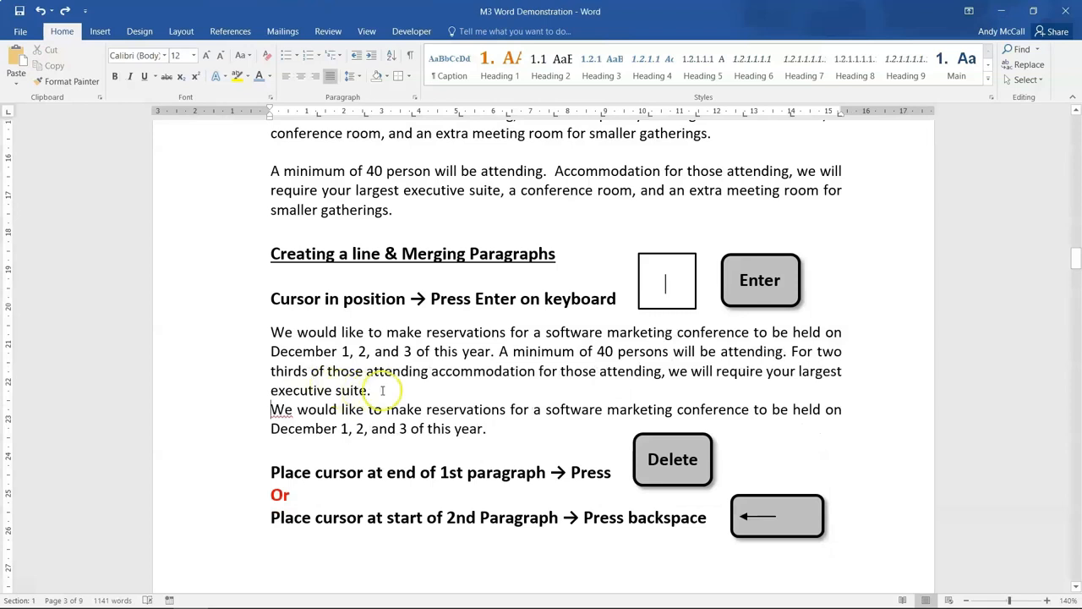
# Merge the two paragraphs from the end of the first, move the Delete shape off the text and add a space after "suite."
pyautogui.click(373, 391)
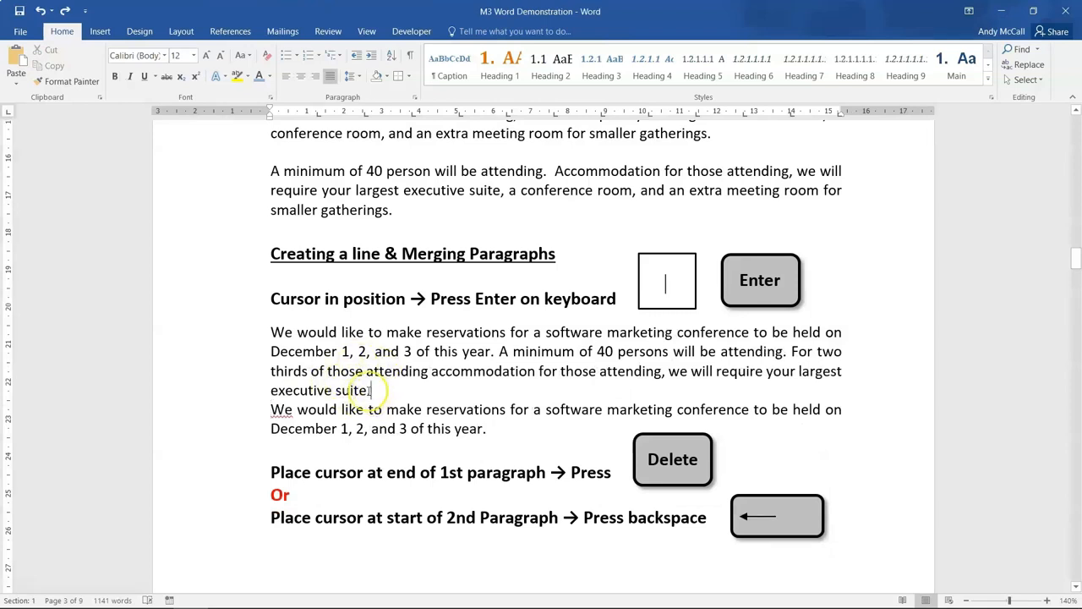
pyautogui.press('Delete')
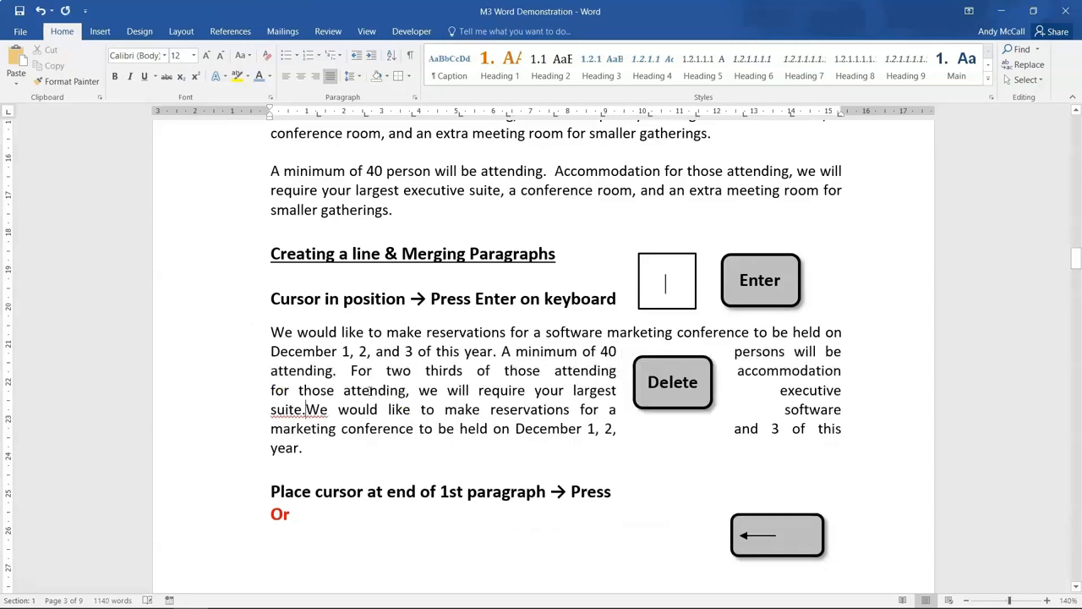
pyautogui.click(681, 383)
pyautogui.moveTo(710, 417); pyautogui.dragTo(825, 504)
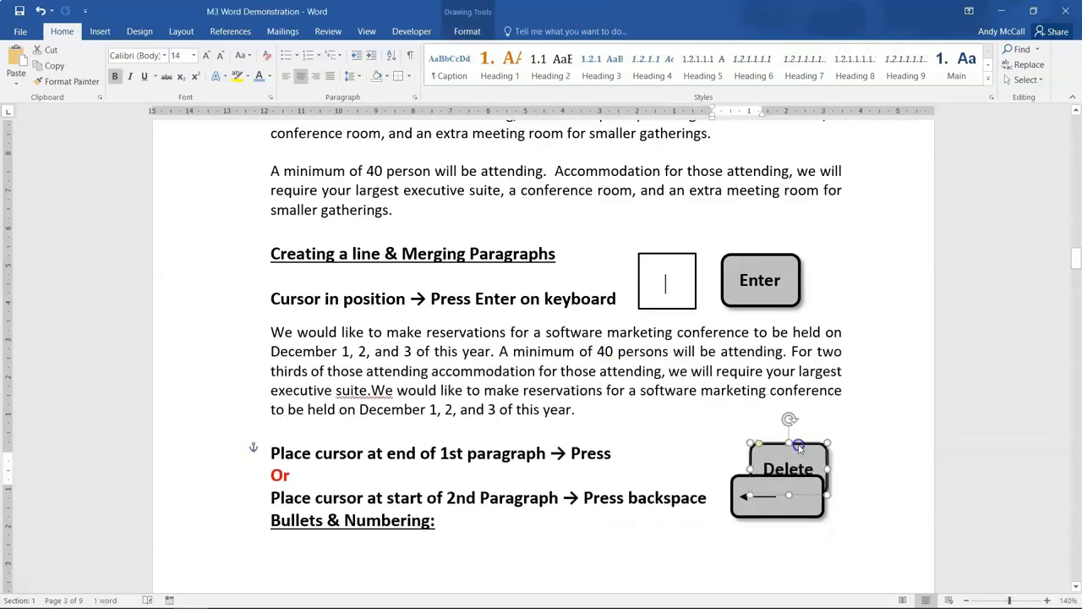
pyautogui.click(369, 391)
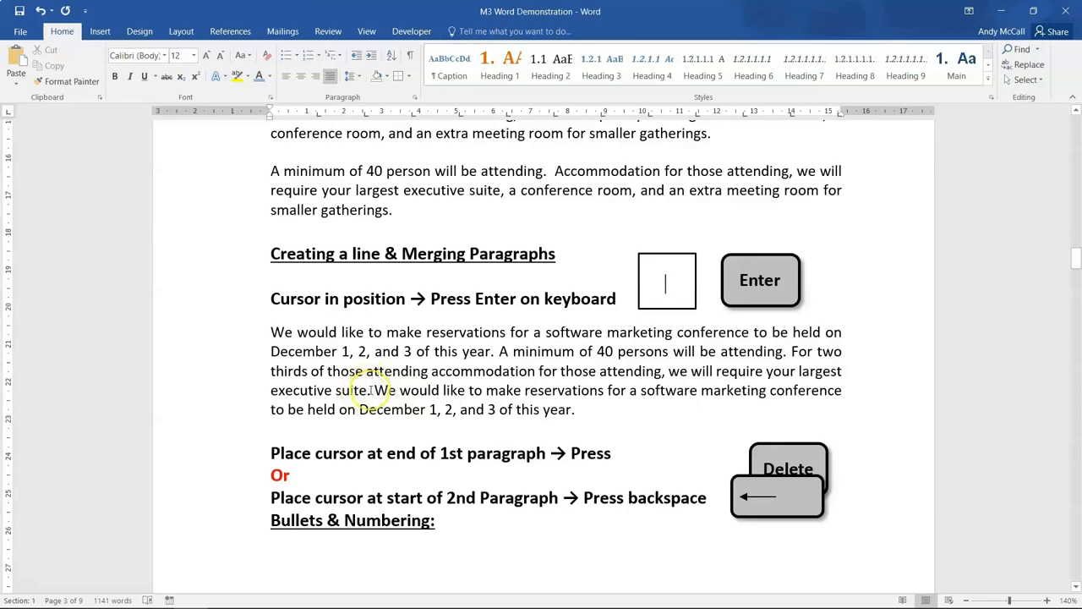
# Undo the added space, the Delete shape's move and the merge so the two sample paragraphs are separate again
pyautogui.hotkey('ctrl', 'z')
pyautogui.hotkey('ctrl', 'z')
pyautogui.hotkey('ctrl', 'z')
pyautogui.hotkey('ctrl', 'z')
pyautogui.hotkey('ctrl', 'z')
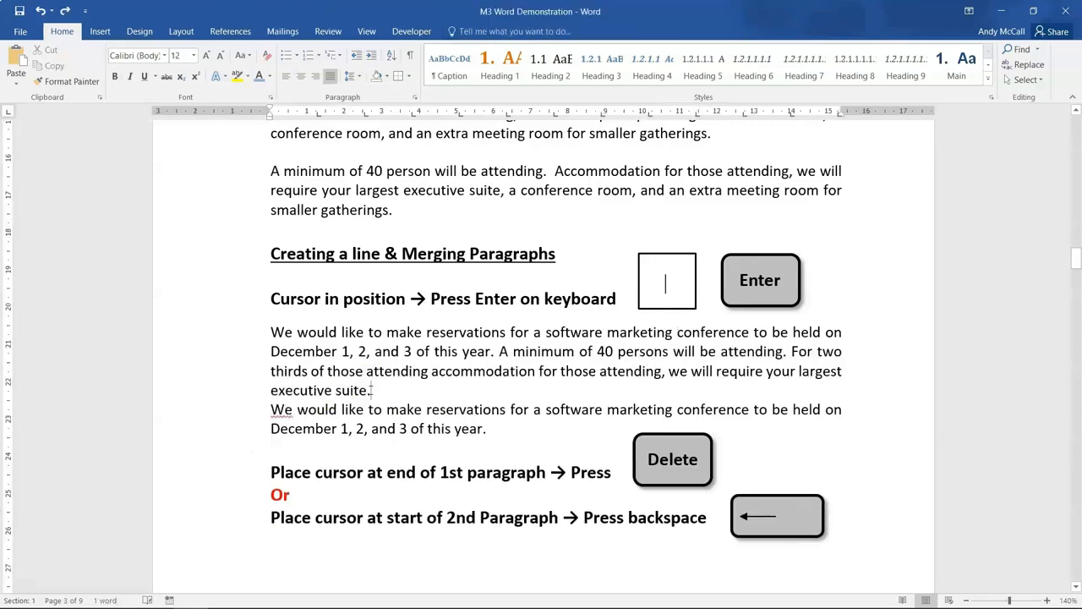
pyautogui.hotkey('ctrl', 'z')
pyautogui.hotkey('ctrl', 'z')
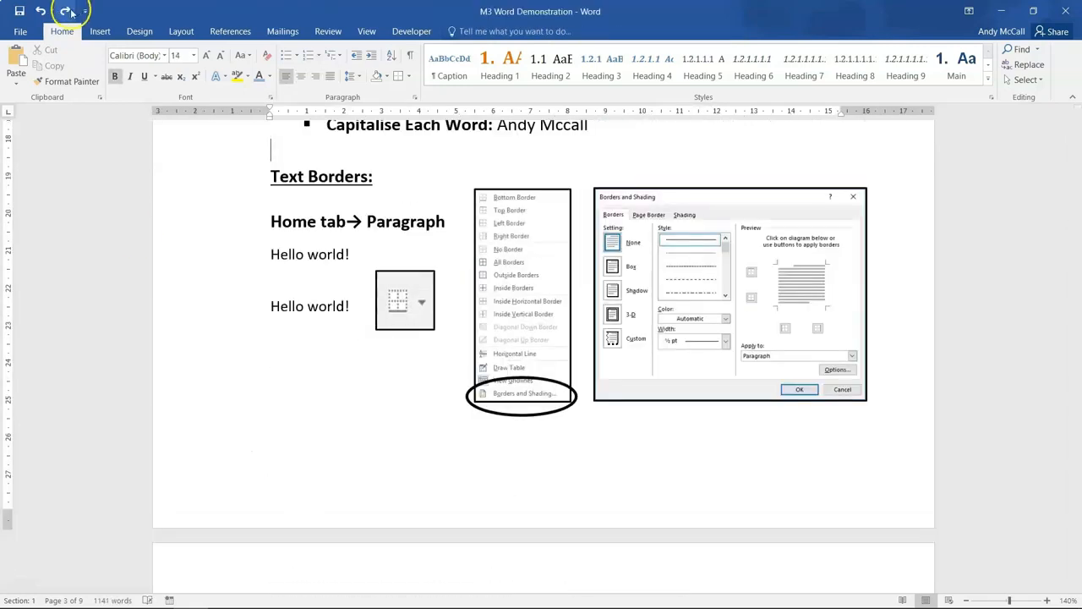
pyautogui.scroll(10, 423, 461)
pyautogui.scroll(-10, 424, 461)
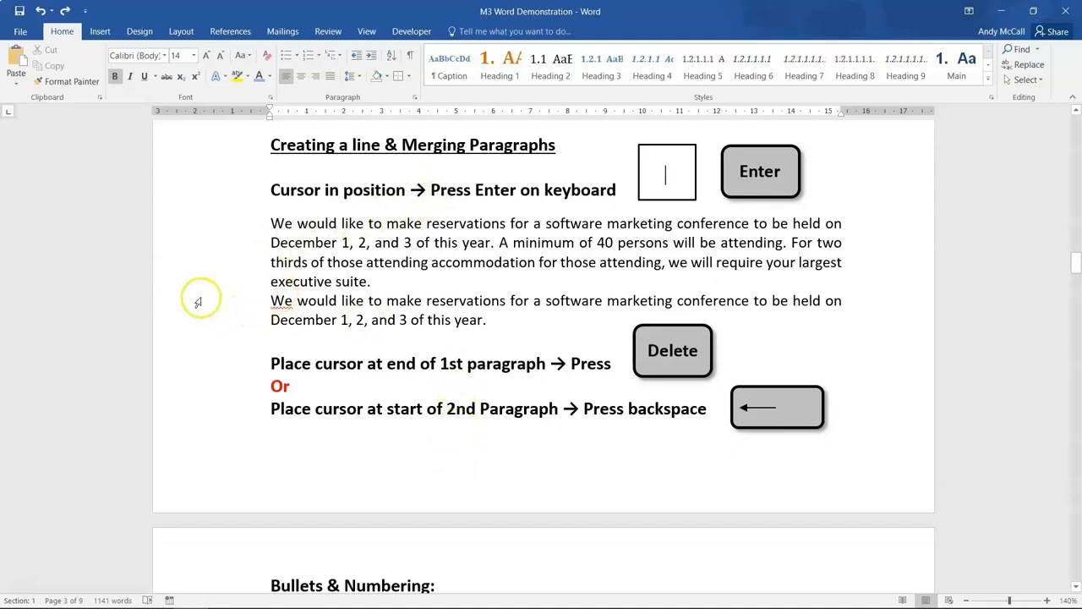
pyautogui.click(268, 300)
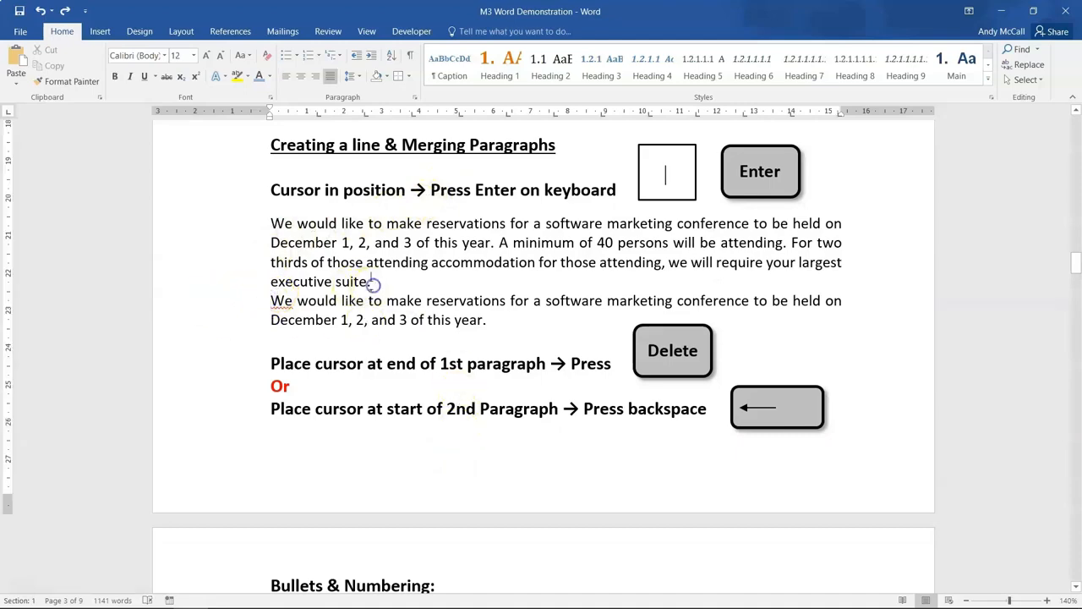
# Format the four sea animals, Whale to Loch Ness Monster, as a bulleted list with square bullets
pyautogui.scroll(-5, 401, 331)
pyautogui.scroll(-3, 403, 338)
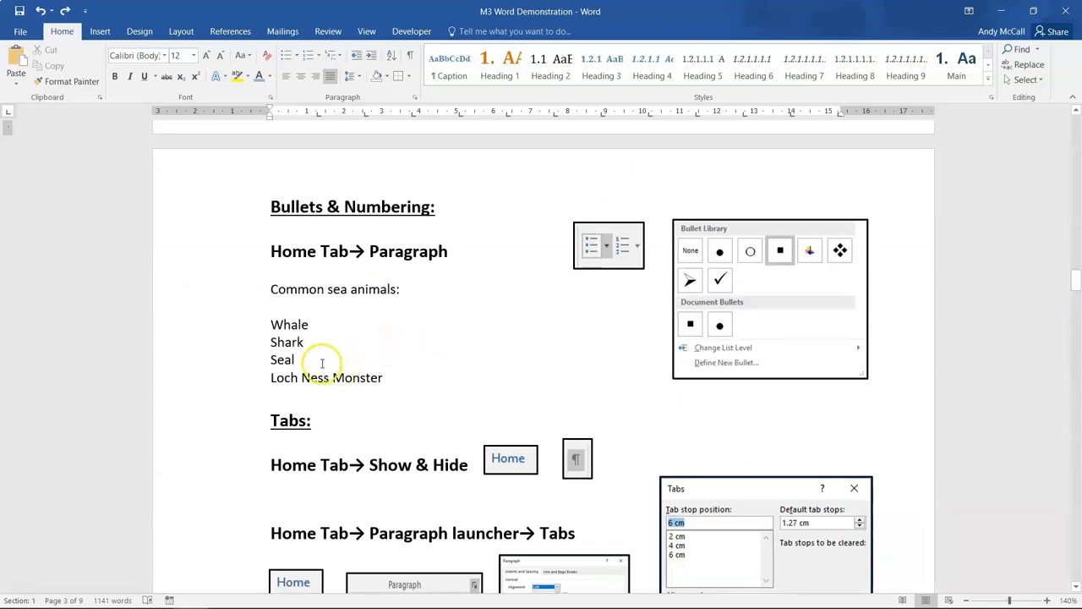
pyautogui.moveTo(271, 322); pyautogui.dragTo(384, 377)
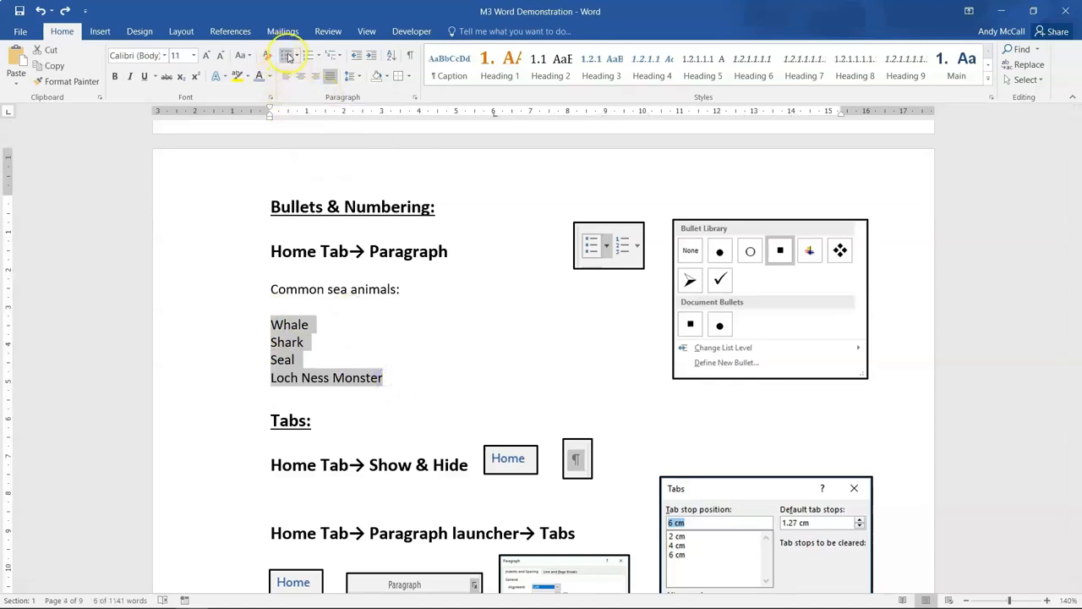
pyautogui.click(296, 55)
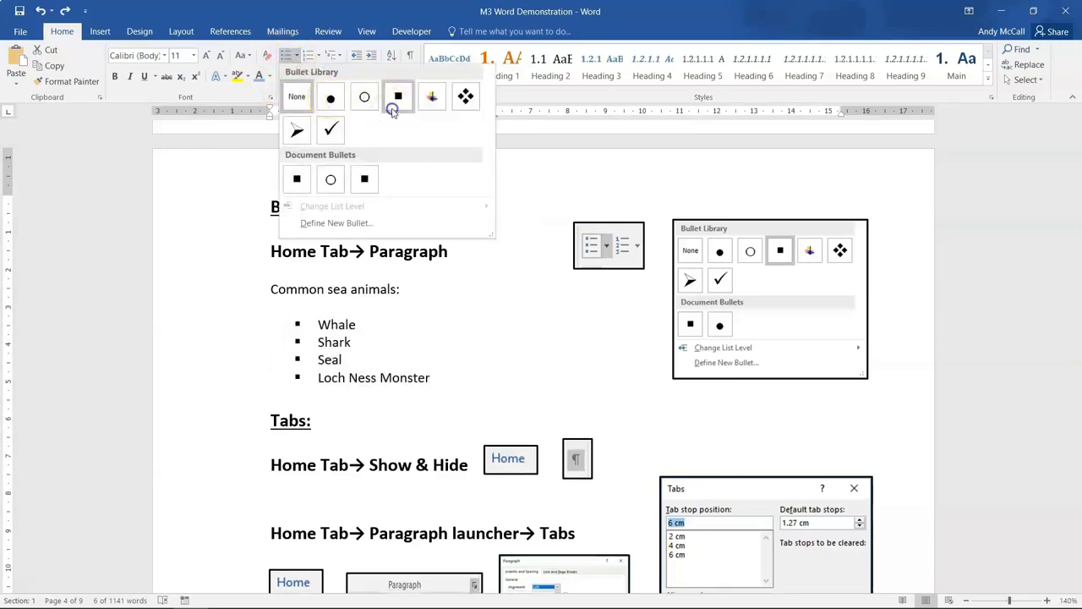
pyautogui.click(394, 107)
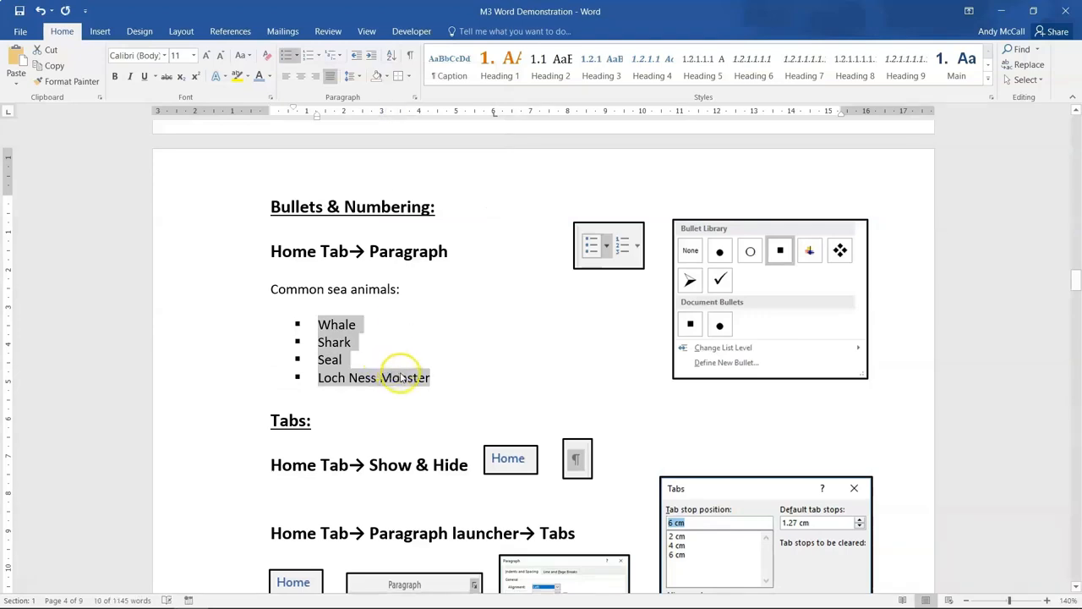
# Display the paragraph marks and other hidden formatting symbols in the document
pyautogui.scroll(7, 401, 377)
pyautogui.scroll(-3, 401, 385)
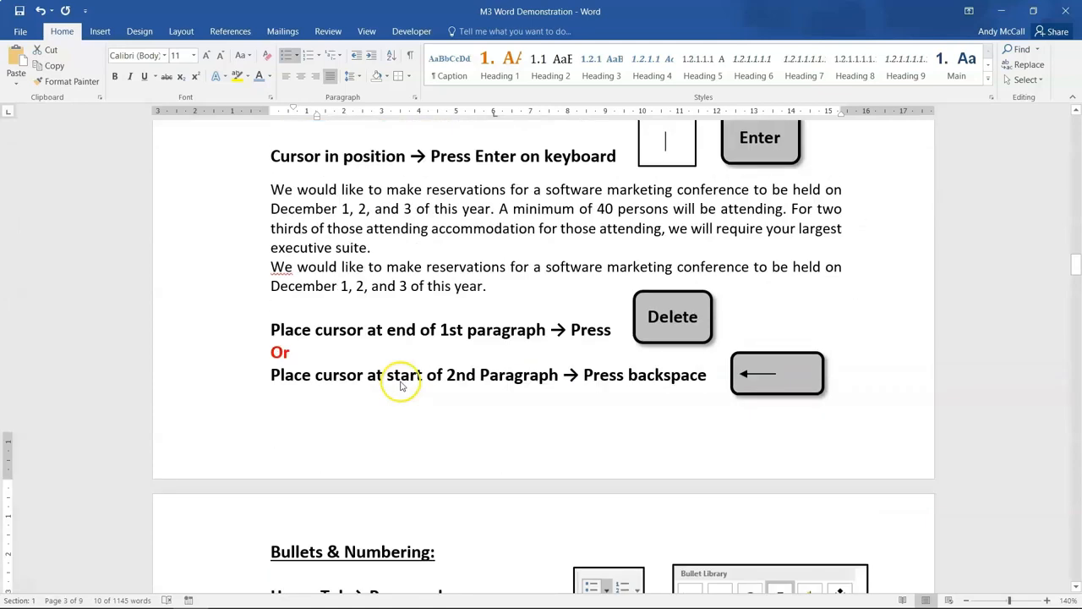
pyautogui.scroll(-7, 401, 385)
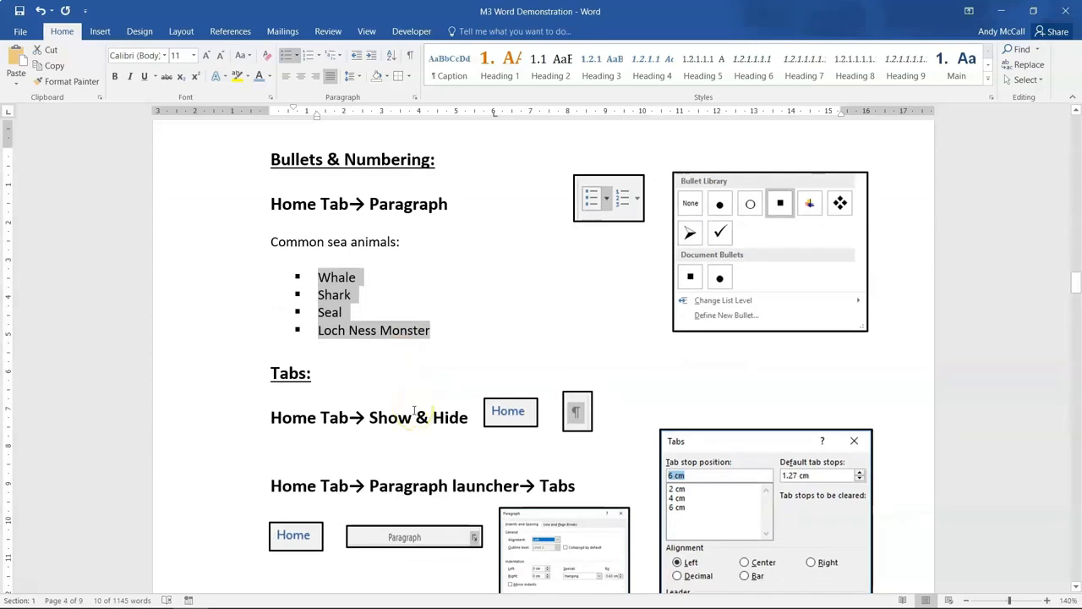
pyautogui.click(375, 311)
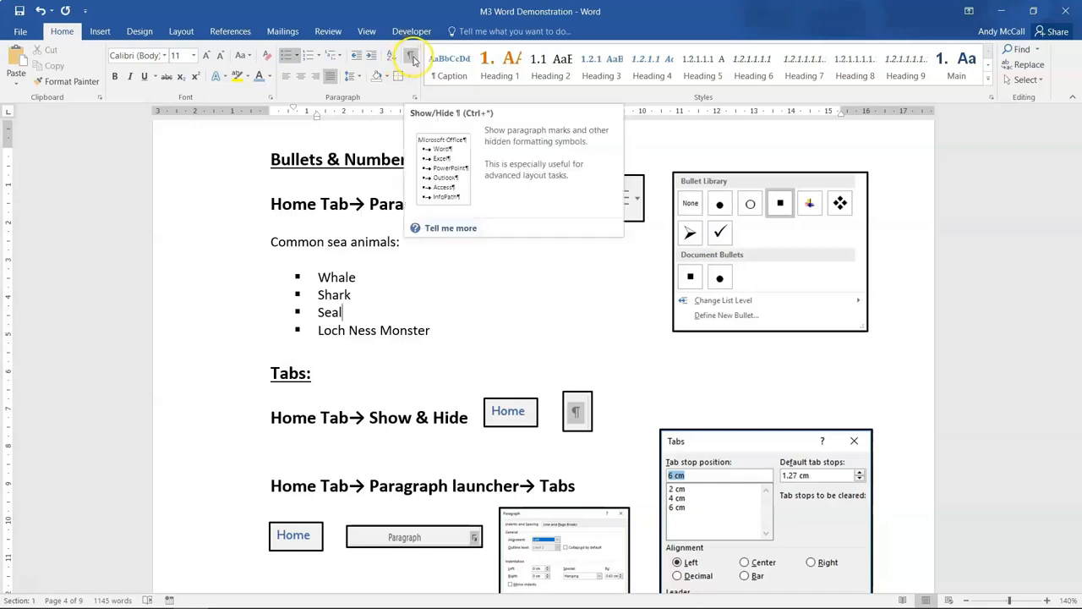
pyautogui.click(412, 58)
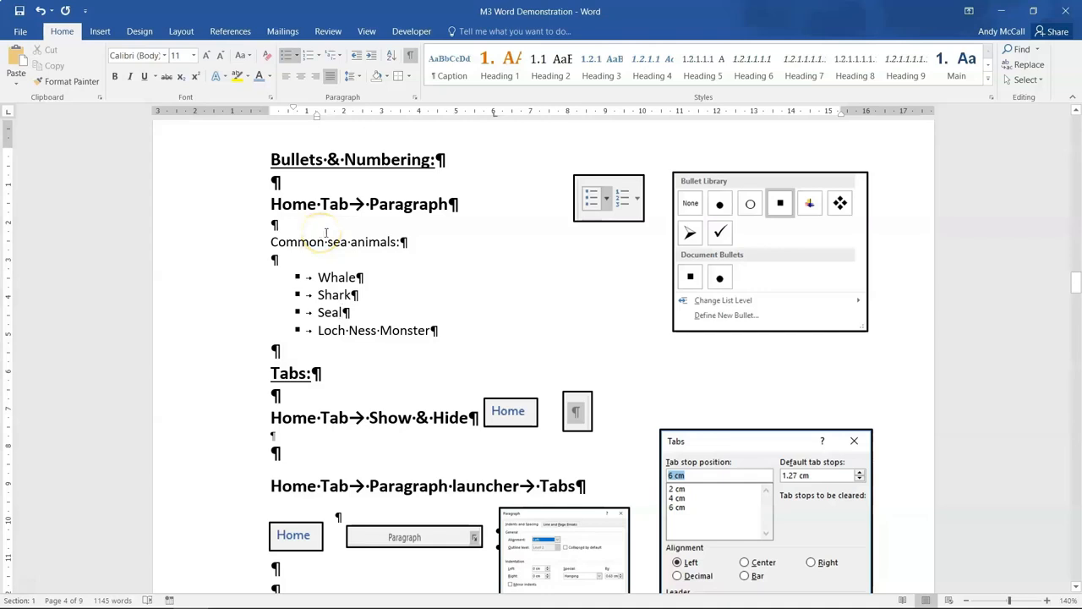
# Add the line "Hello there today my name is" plus the person's first name below the sea animals list, followed by a new empty paragraph
pyautogui.click(303, 353)
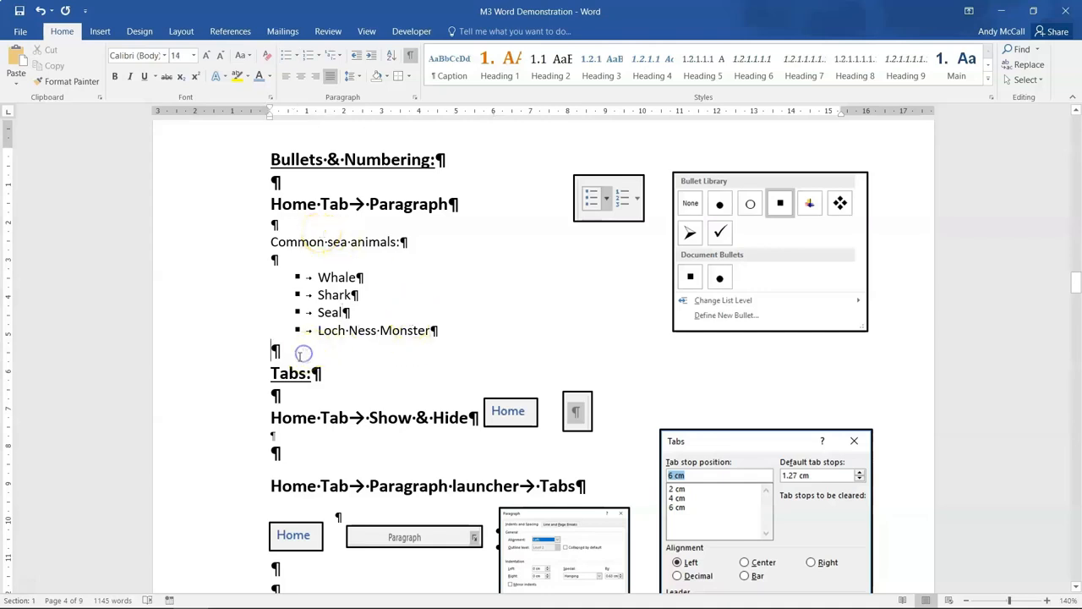
pyautogui.write('Hello there today my name')
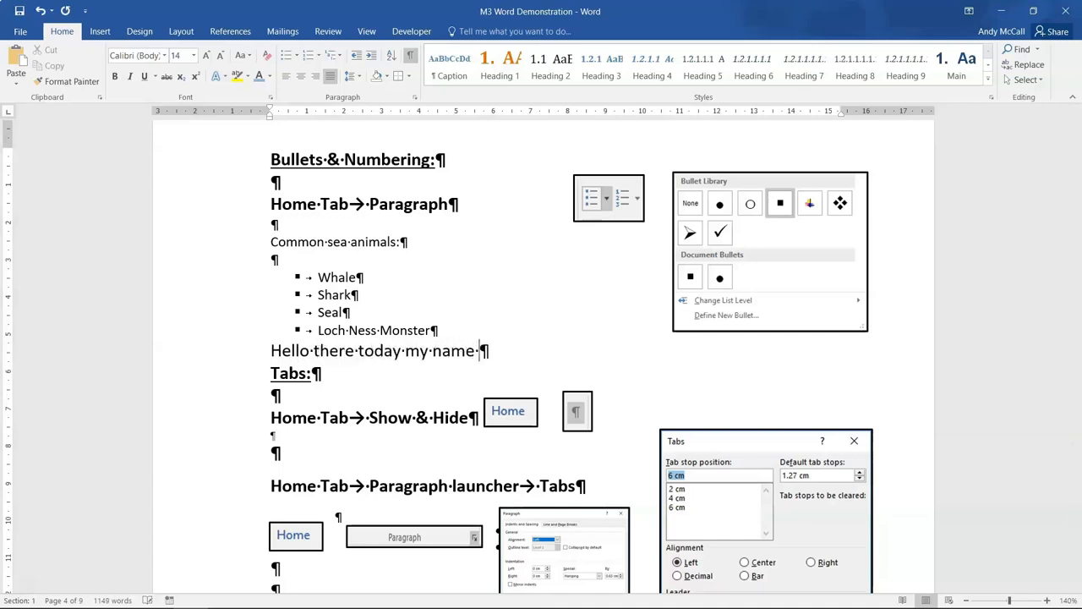
pyautogui.write(' is A nd')
pyautogui.press('BackSpace')
pyautogui.press('BackSpace')
pyautogui.press('BackSpace')
pyautogui.write('ndy')
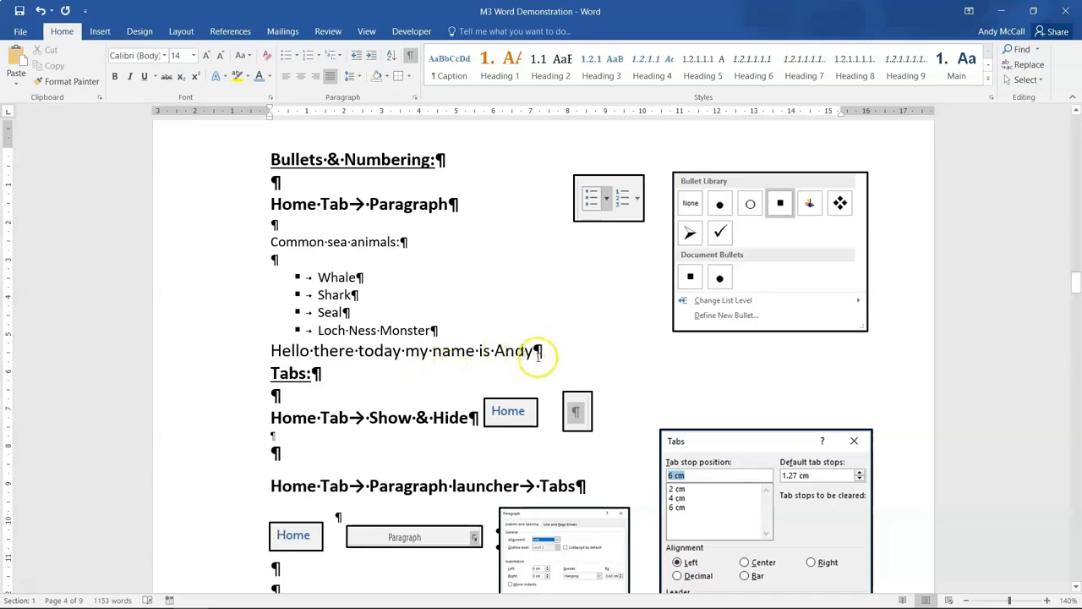
pyautogui.press('Return')
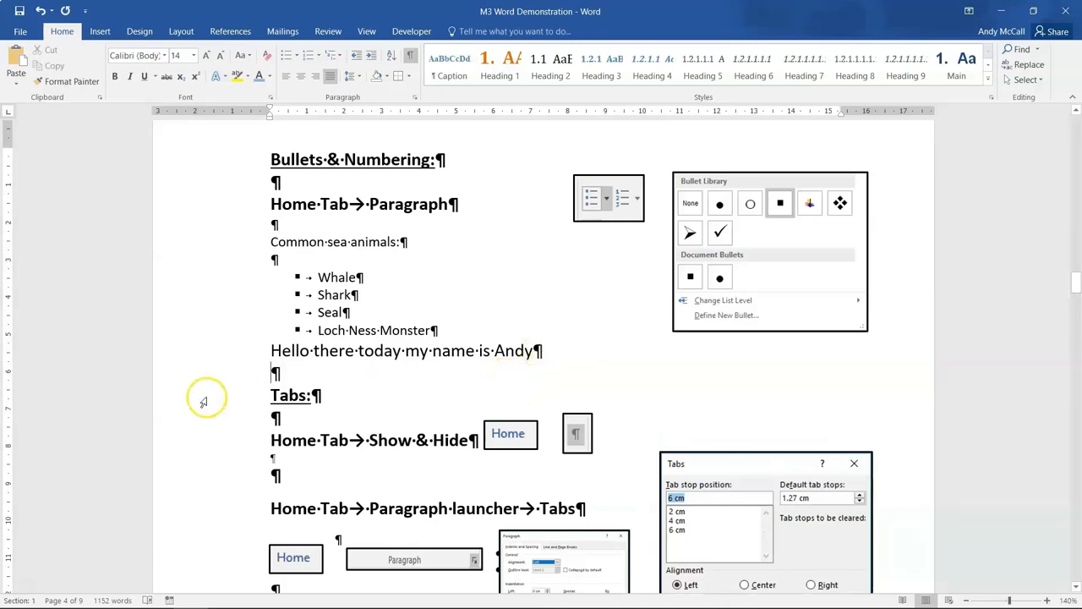
# Toggle the formatting marks off and on, and leave them hidden
pyautogui.click(411, 56)
pyautogui.click(411, 56)
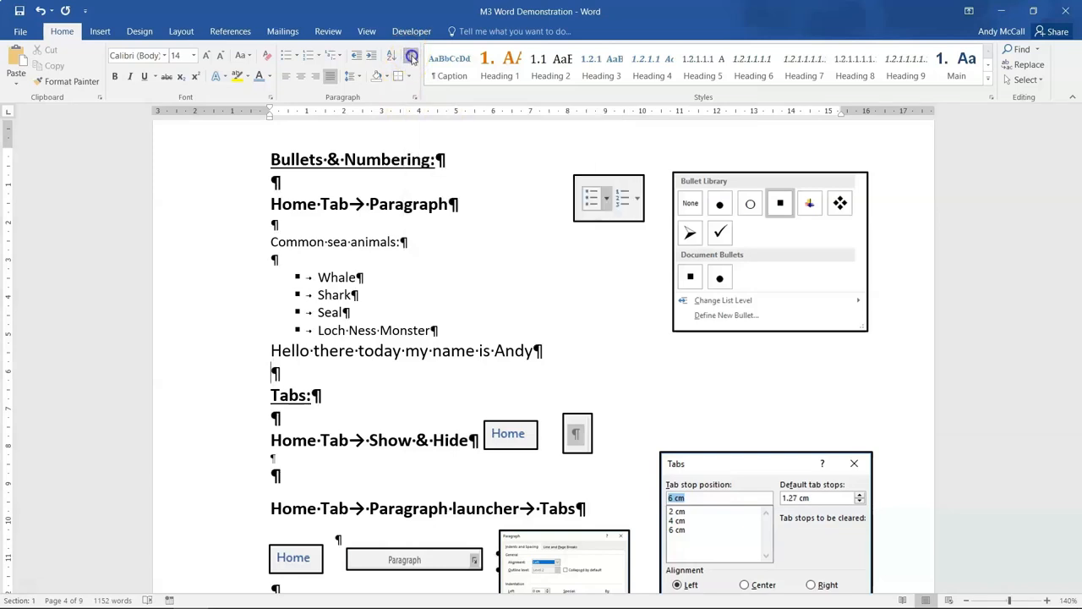
pyautogui.click(411, 56)
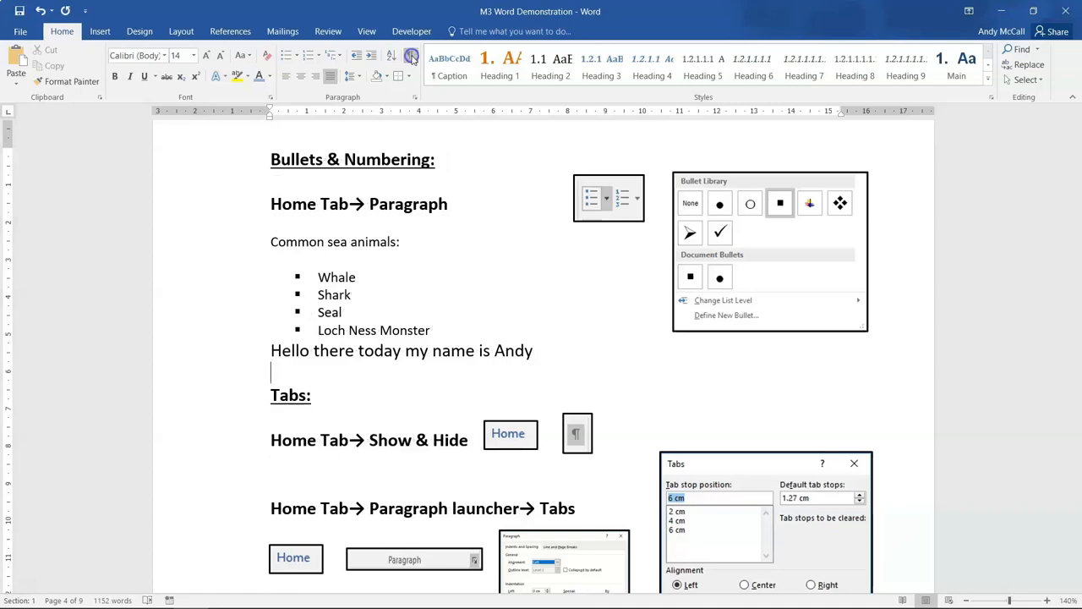
# Examine how the names, addresses and towns line up in the tab-separated list of the Tabs section
pyautogui.scroll(-1, 433, 273)
pyautogui.scroll(3, 430, 273)
pyautogui.scroll(3, 430, 273)
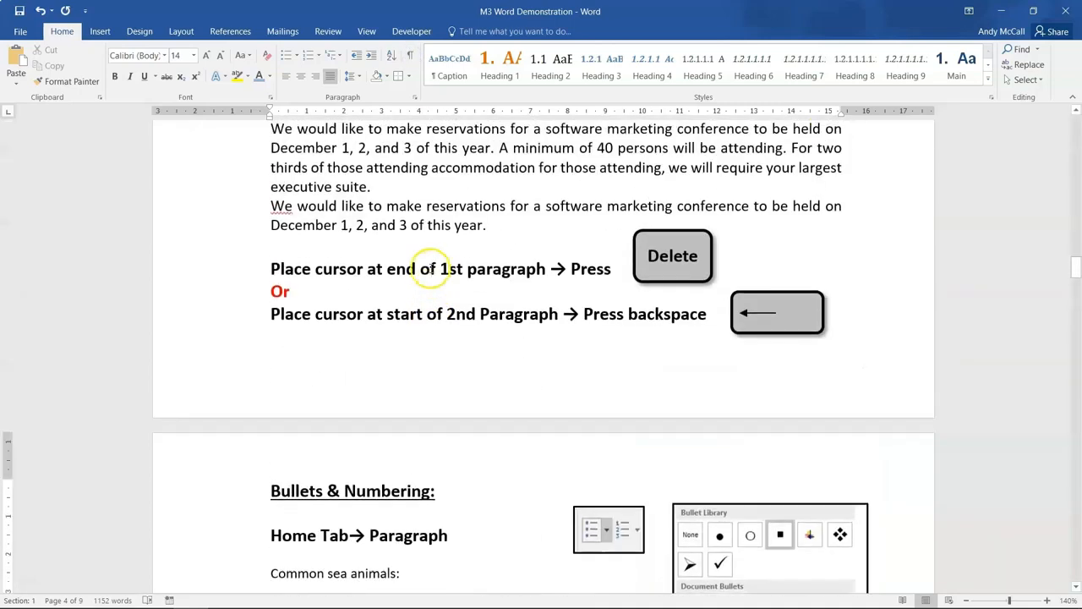
pyautogui.scroll(-8, 432, 274)
pyautogui.scroll(-1, 433, 276)
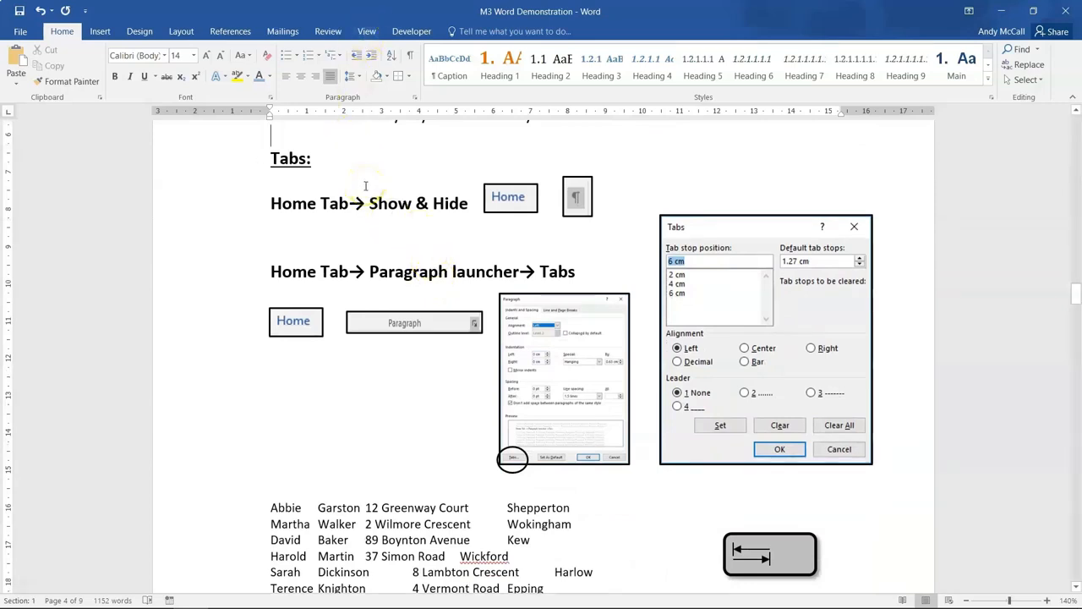
pyautogui.scroll(-3, 365, 191)
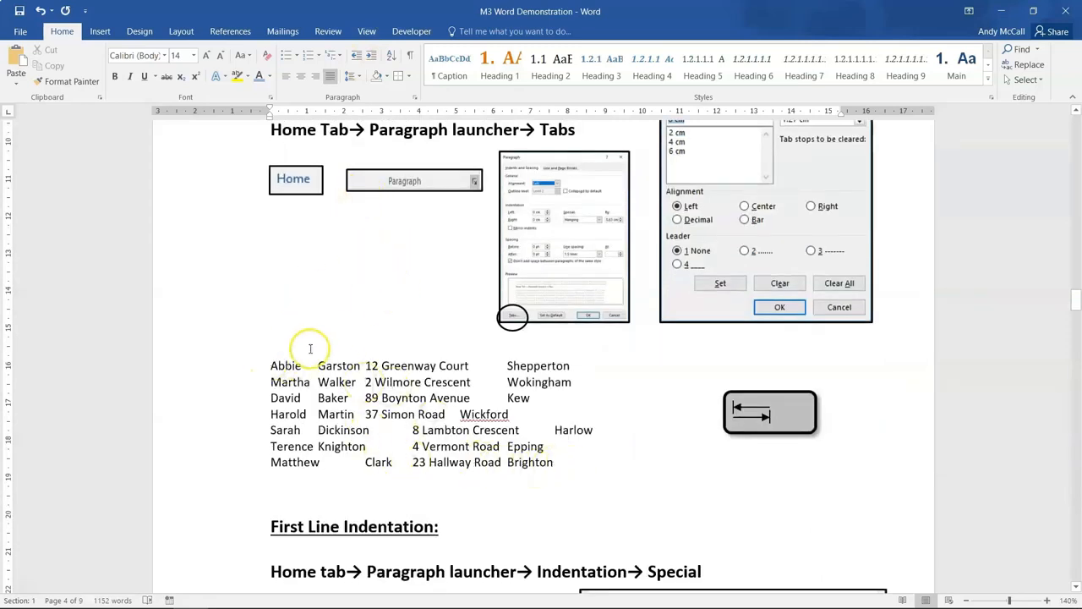
pyautogui.moveTo(272, 365)
pyautogui.mouseDown()
pyautogui.moveTo(496, 362)
pyautogui.moveTo(522, 453)
pyautogui.moveTo(587, 461)
pyautogui.moveTo(507, 388)
pyautogui.moveTo(415, 364)
pyautogui.moveTo(285, 365)
pyautogui.mouseUp()
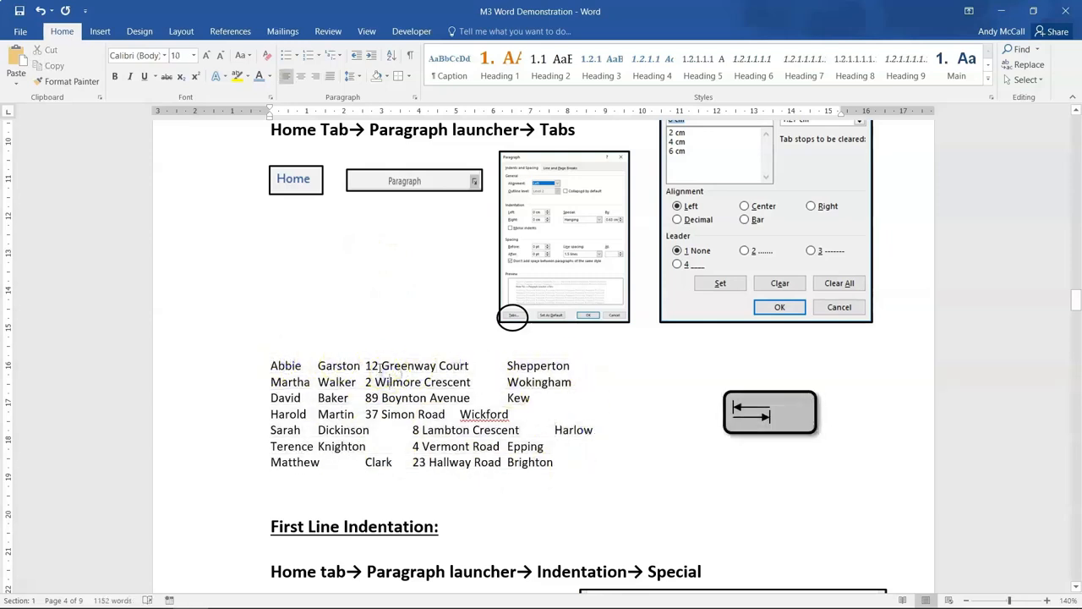
pyautogui.click(507, 366)
pyautogui.click(301, 366)
pyautogui.click(364, 366)
pyautogui.click(293, 366)
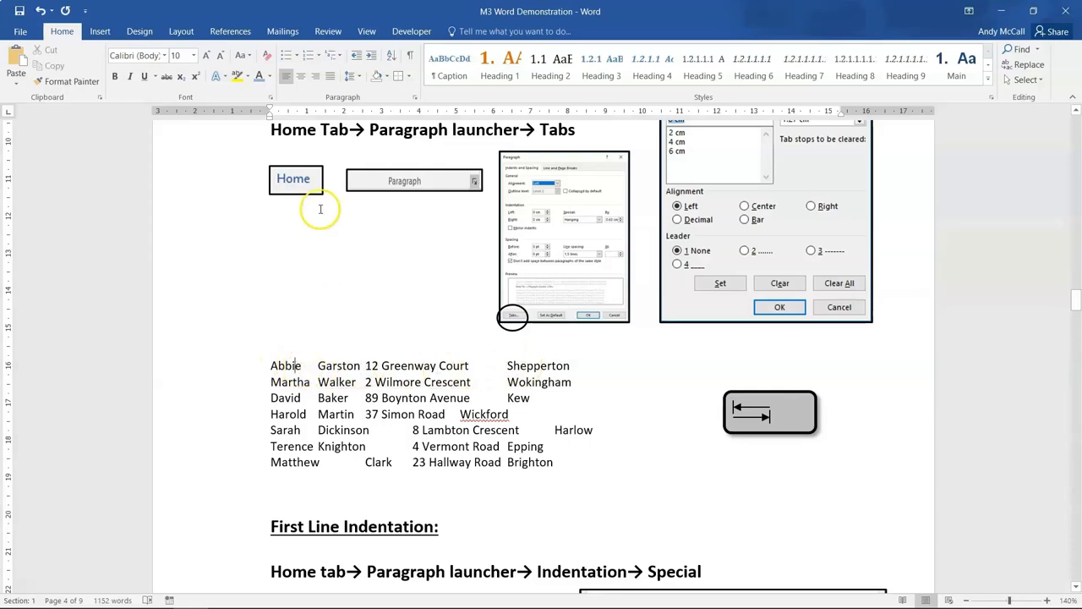
# Show the formatting marks and highlight the individual tab characters in the first row of the tab-separated list
pyautogui.click(409, 55)
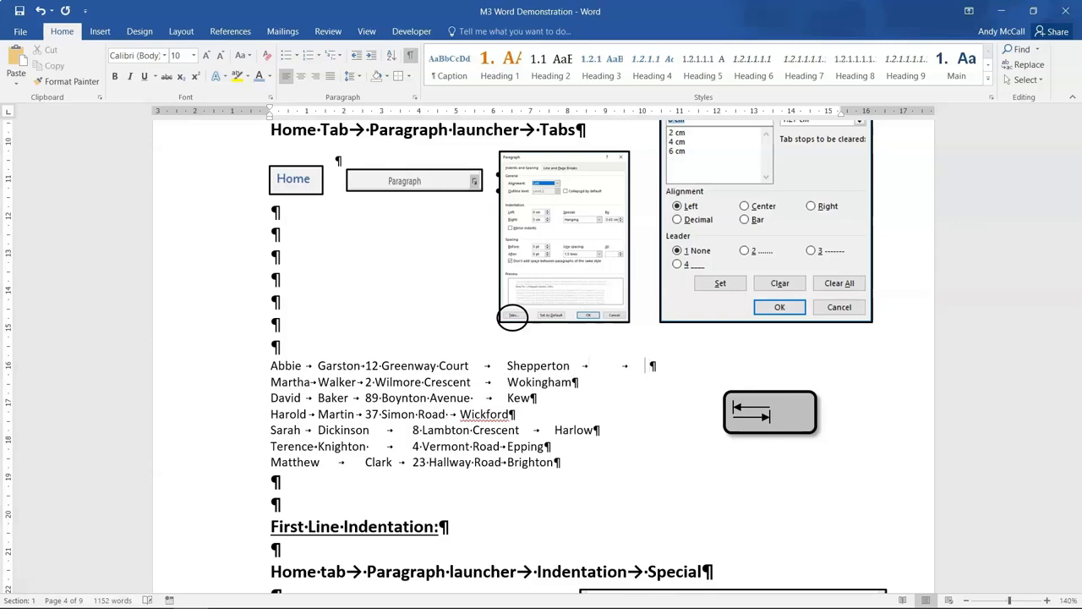
pyautogui.press('Tab')
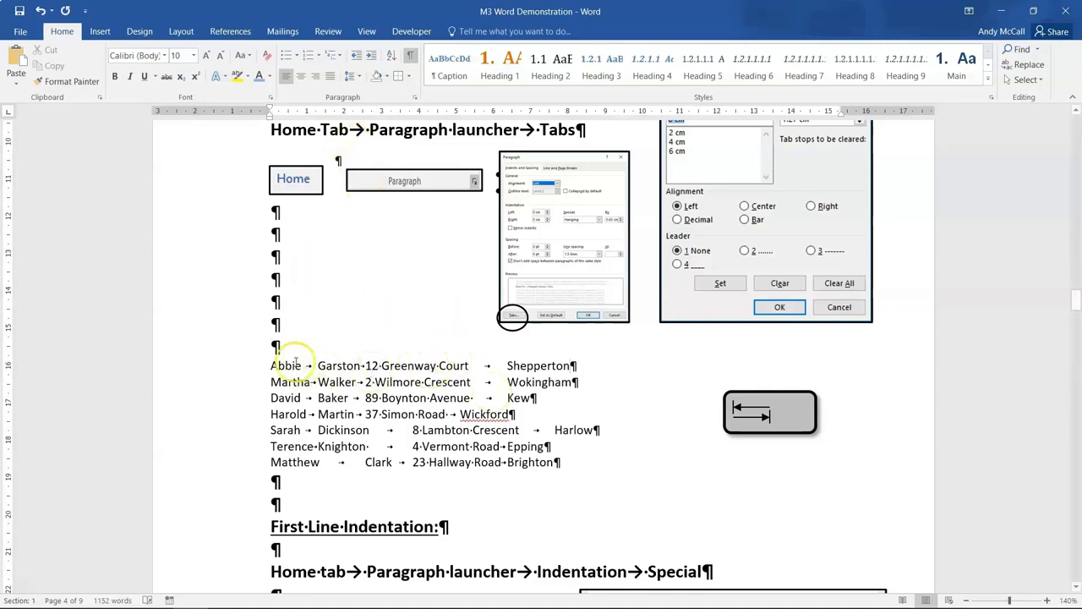
pyautogui.doubleClick(310, 366)
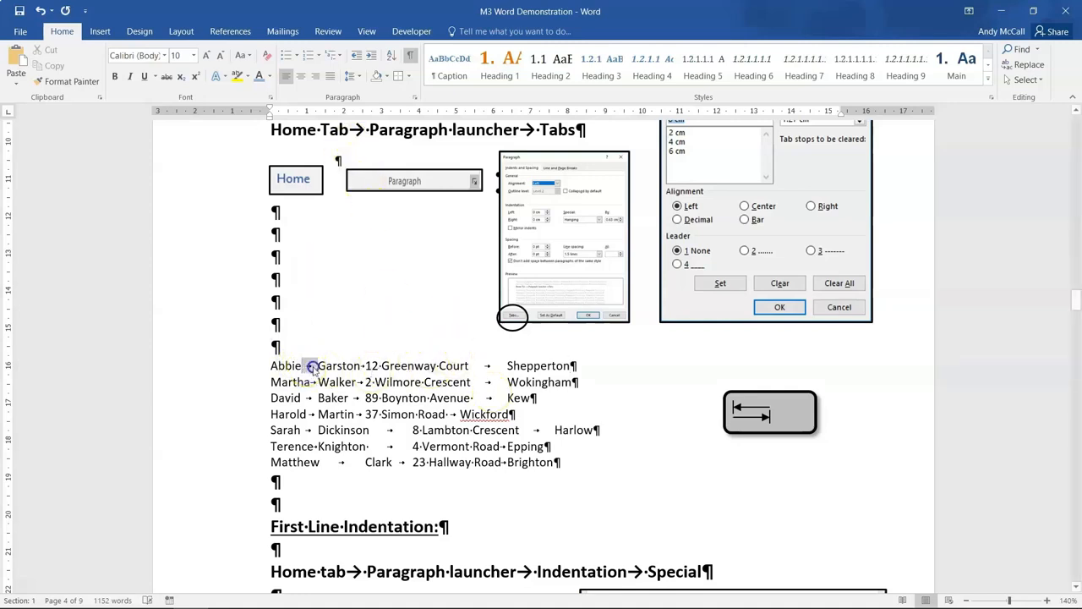
pyautogui.doubleClick(364, 366)
pyautogui.click(505, 366)
# Select the first row of the list and add a left-aligned tab stop at 3 cm
pyautogui.moveTo(271, 366); pyautogui.dragTo(560, 366)
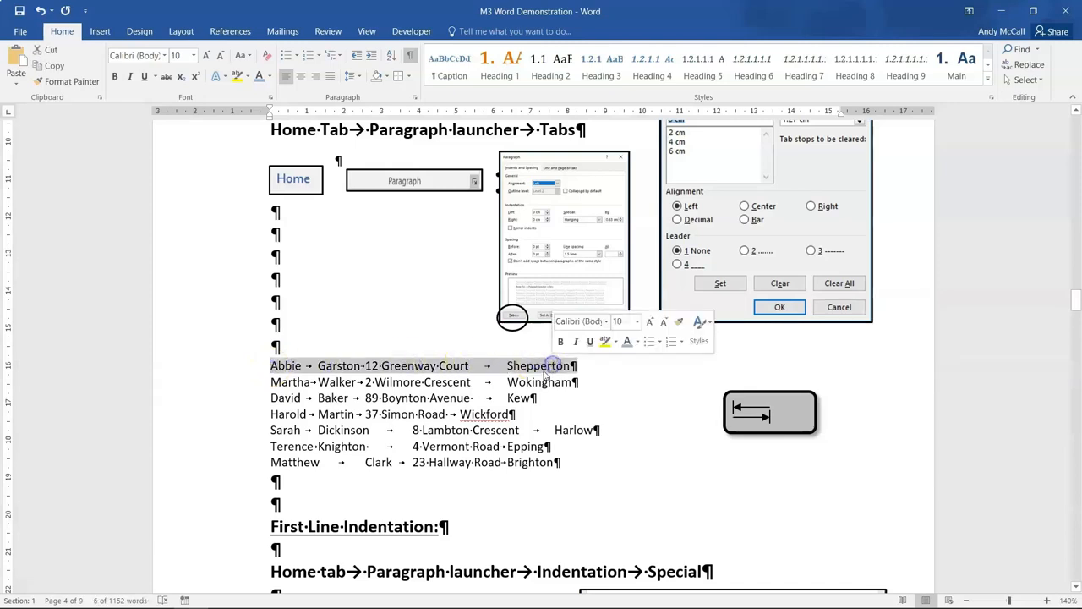
pyautogui.click(416, 98)
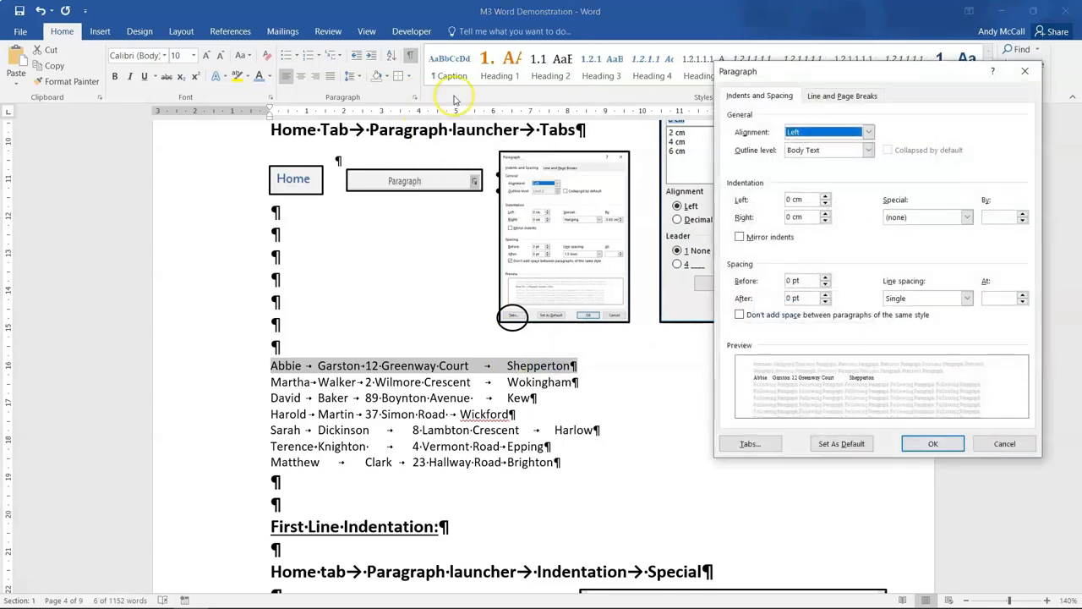
pyautogui.click(749, 448)
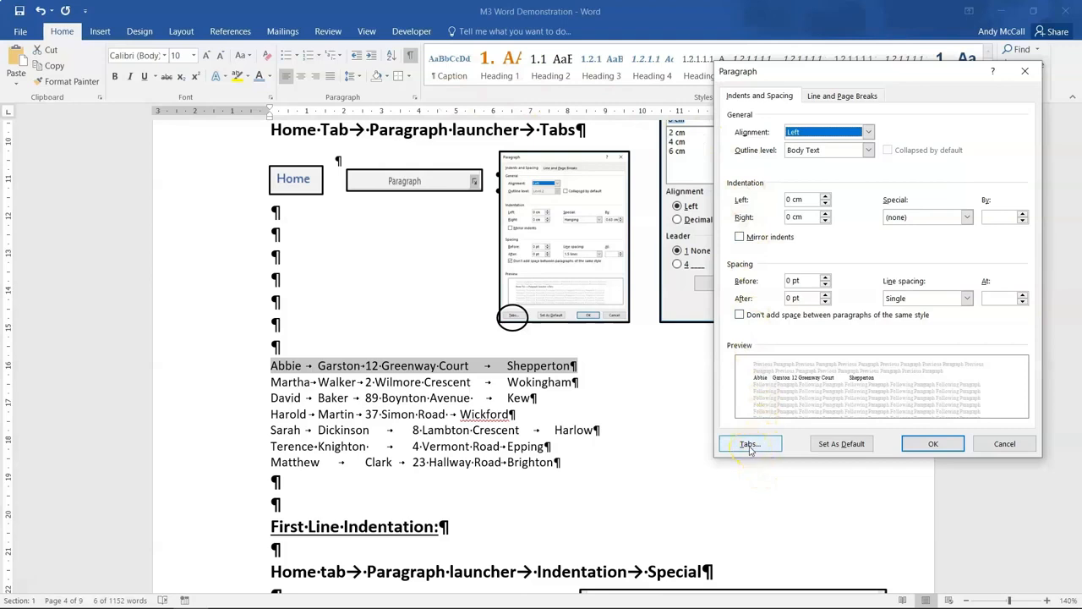
pyautogui.click(749, 448)
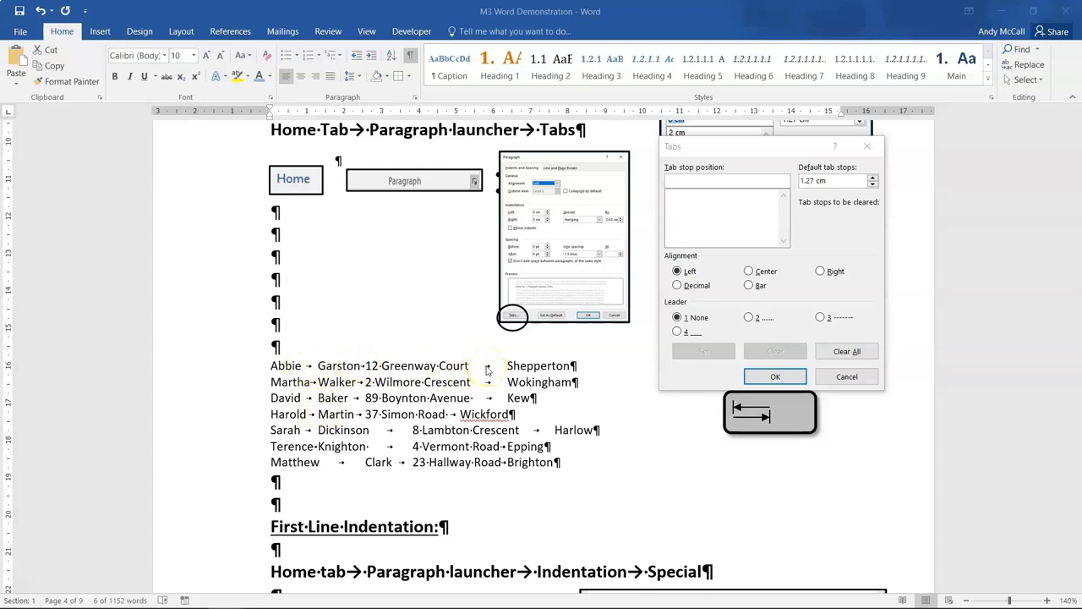
pyautogui.click(681, 182)
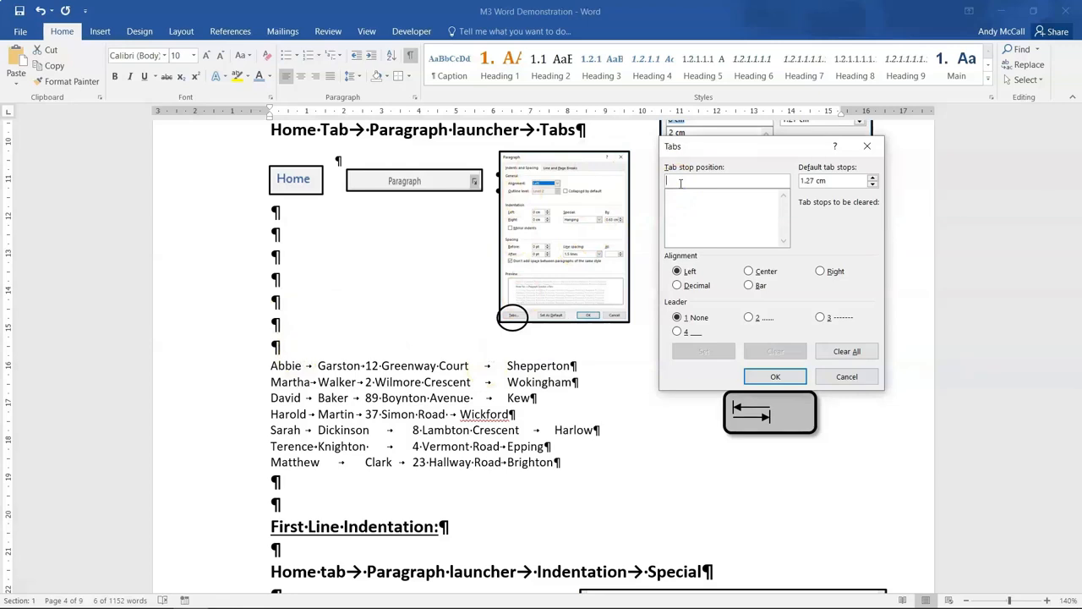
pyautogui.write('3cm')
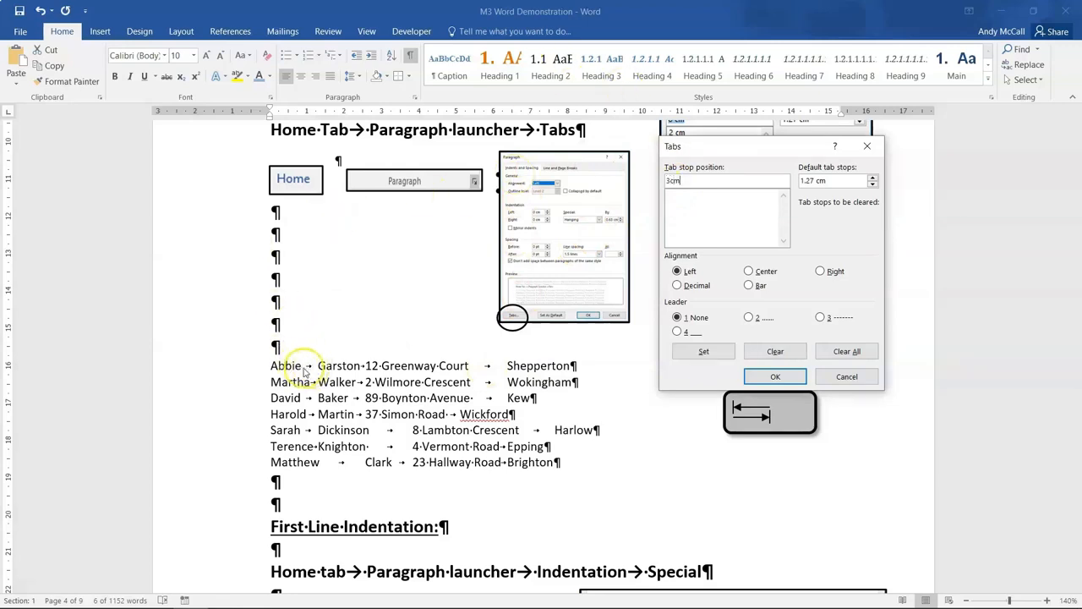
pyautogui.click(692, 352)
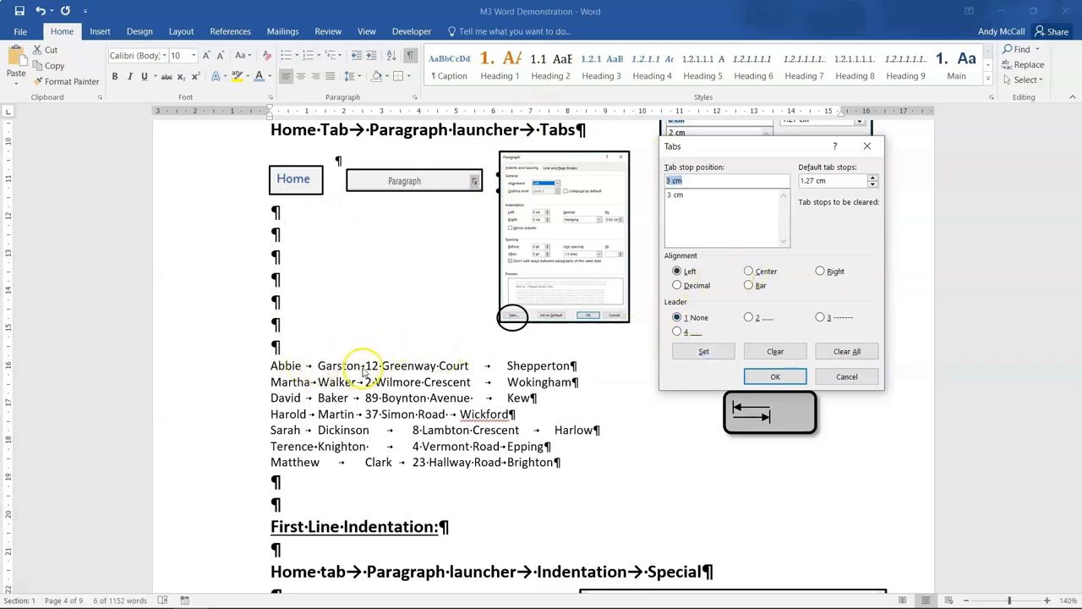
# Add a centred tab stop at 6 cm and a right-aligned one at 9.5 cm, and apply them to the first row
pyautogui.click(750, 272)
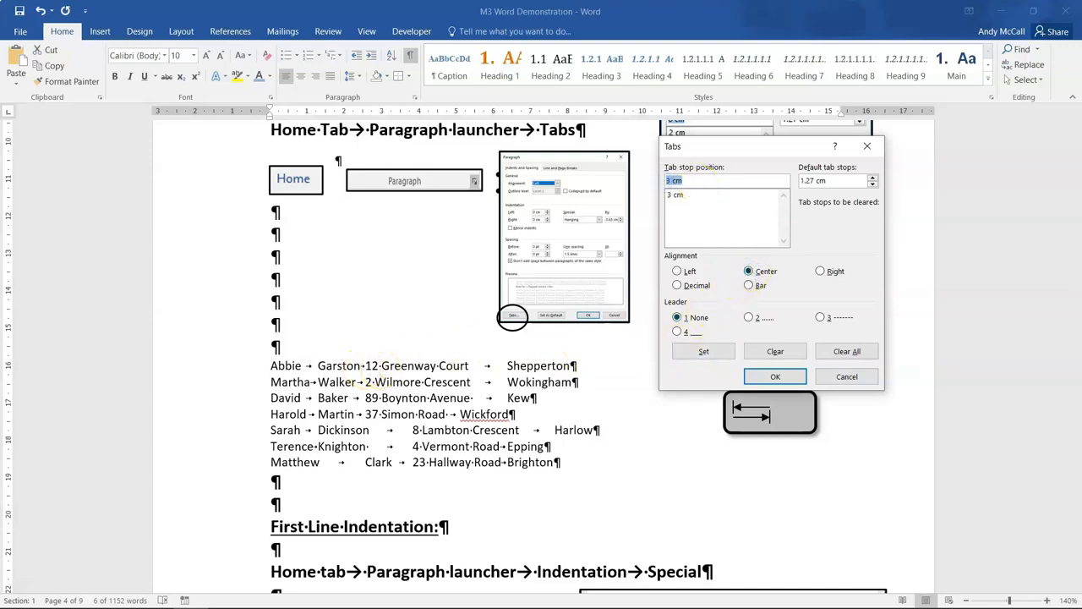
pyautogui.write('6')
pyautogui.click(704, 351)
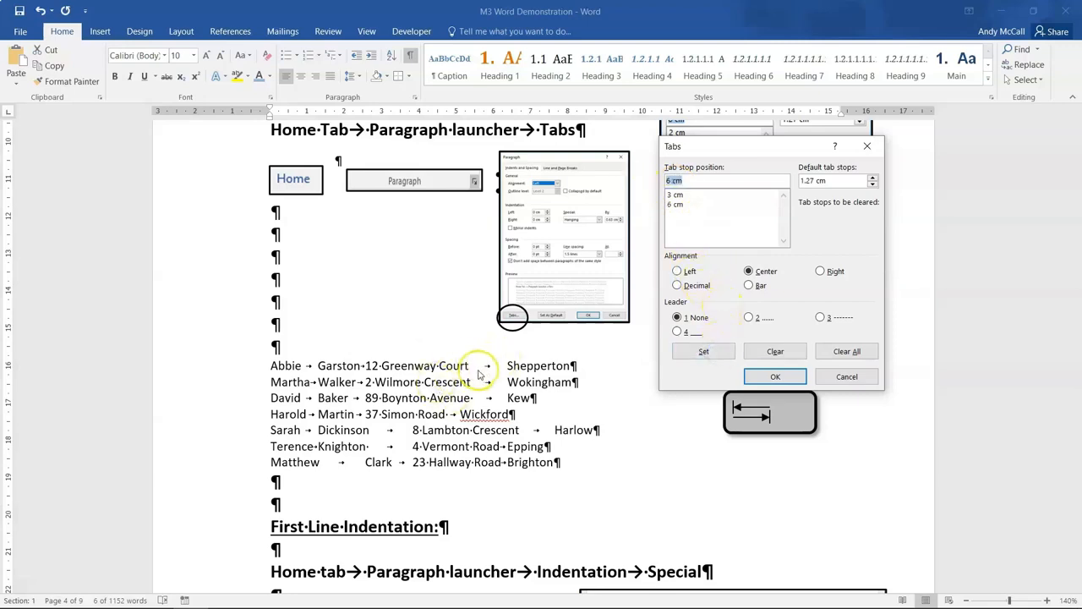
pyautogui.click(819, 271)
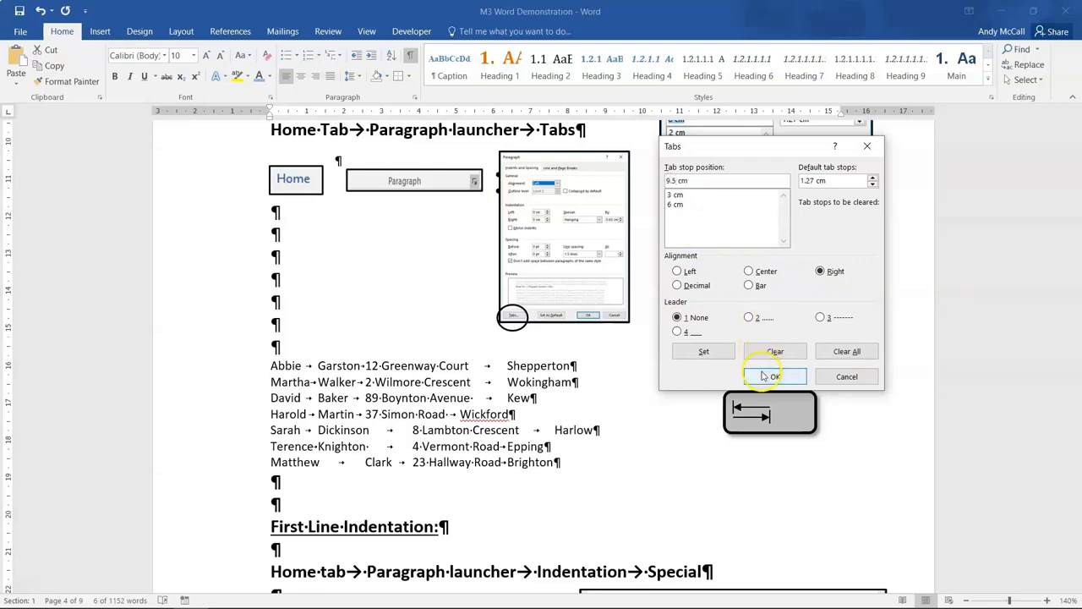
pyautogui.click(717, 352)
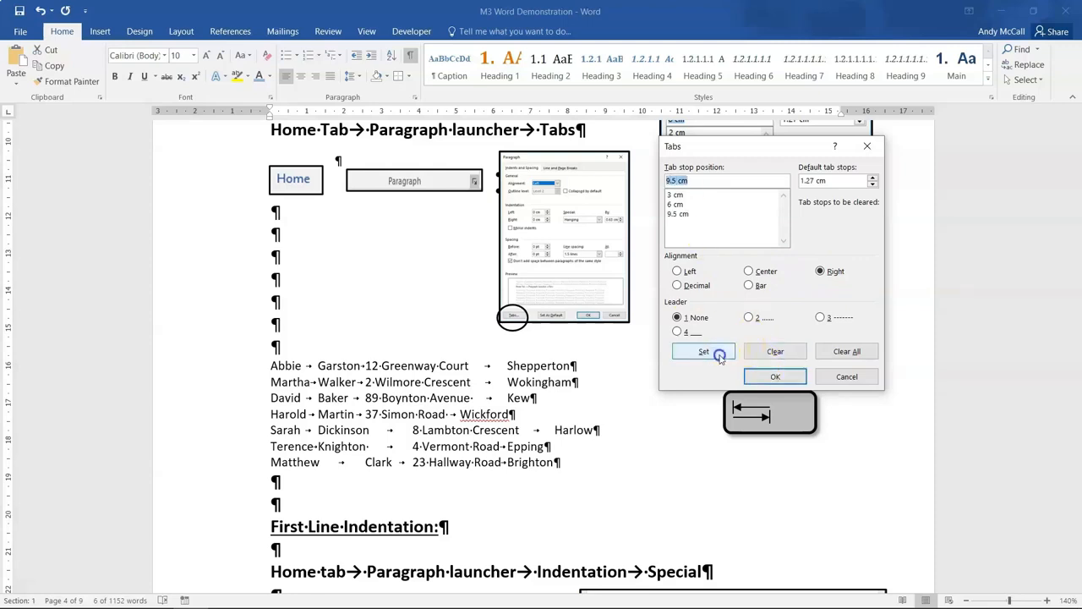
pyautogui.click(763, 377)
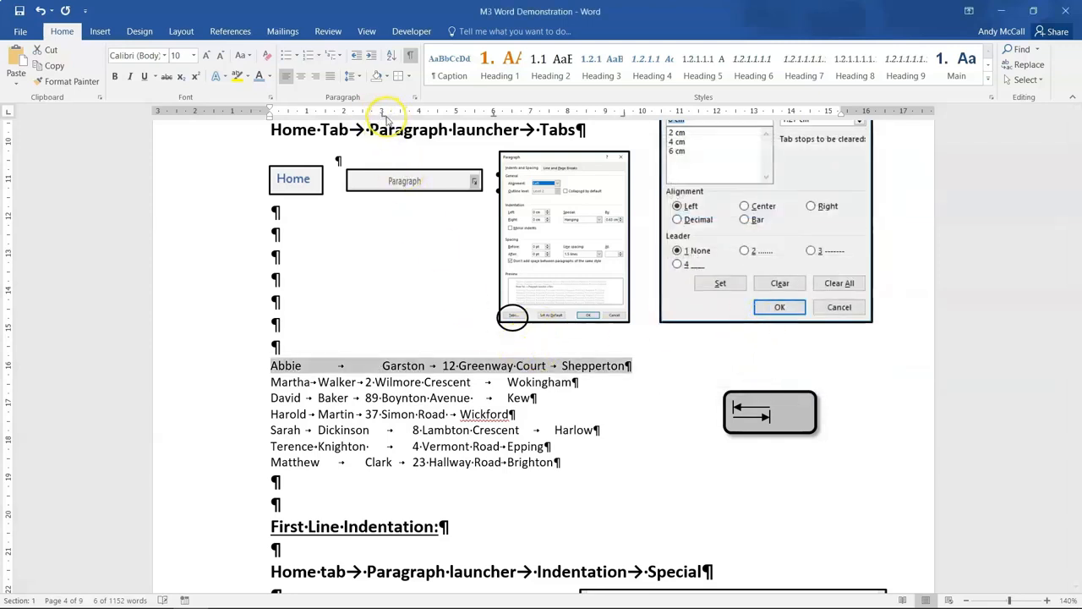
# Check how the first row's text lines up with its left, centre and right tab stops on the ruler
pyautogui.moveTo(384, 114); pyautogui.dragTo(385, 113)
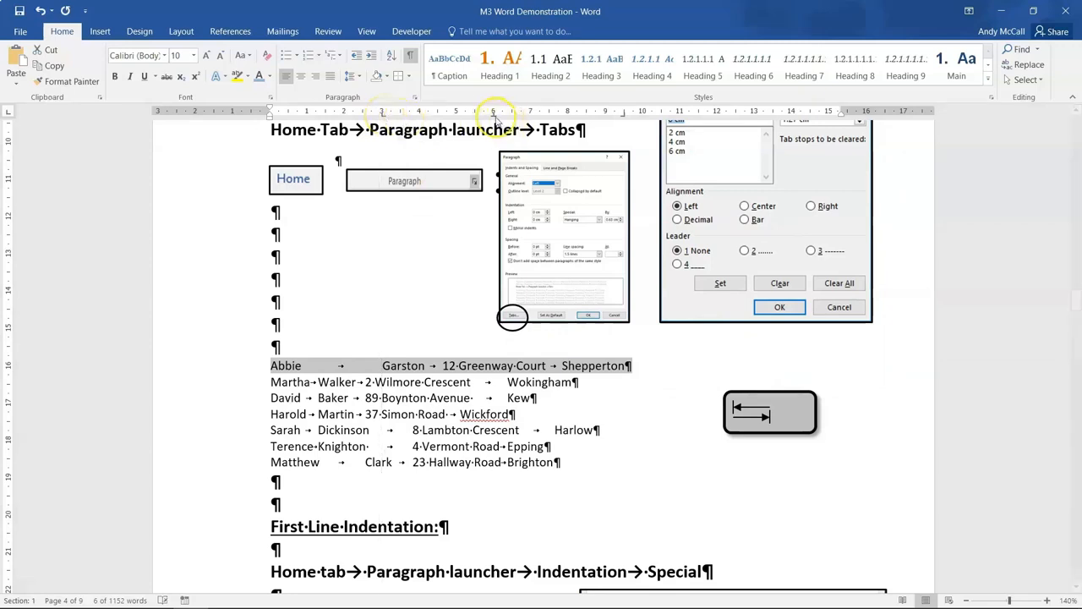
pyautogui.moveTo(494, 113); pyautogui.dragTo(495, 114)
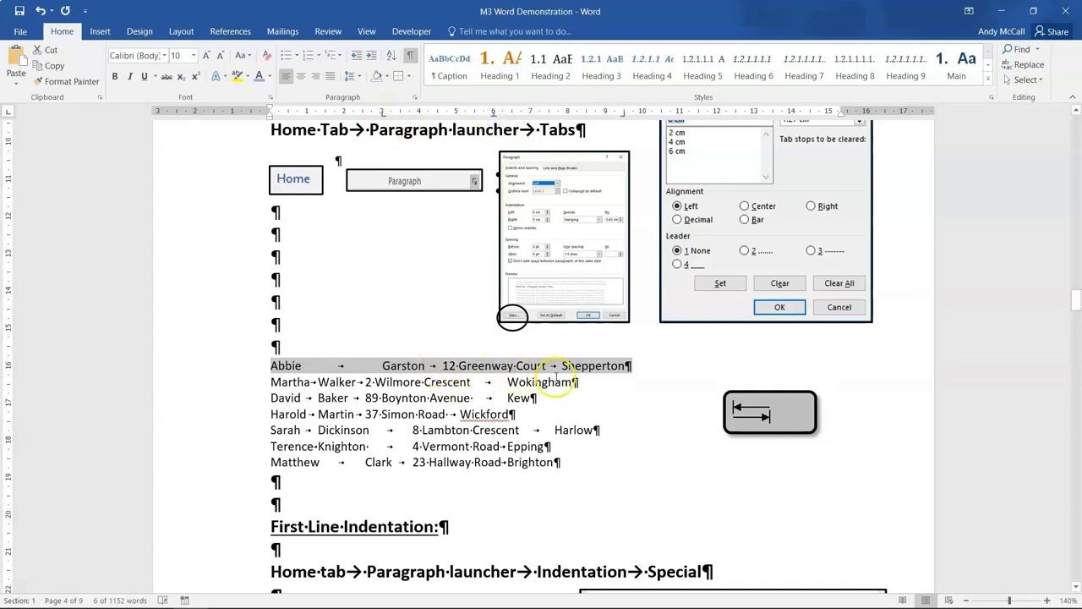
pyautogui.moveTo(623, 115); pyautogui.dragTo(623, 117)
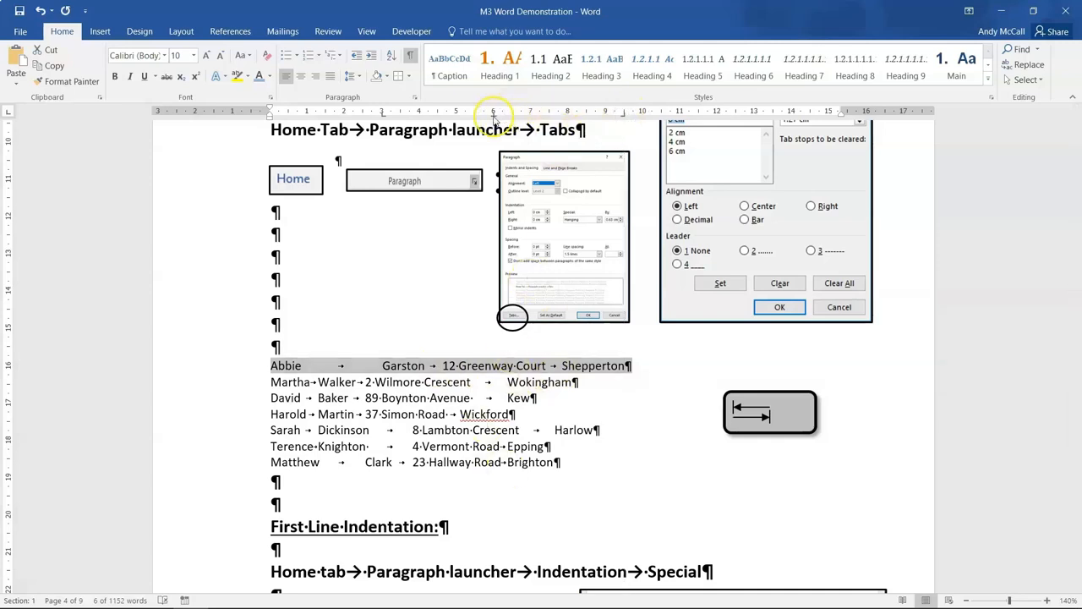
pyautogui.moveTo(493, 116); pyautogui.dragTo(493, 116)
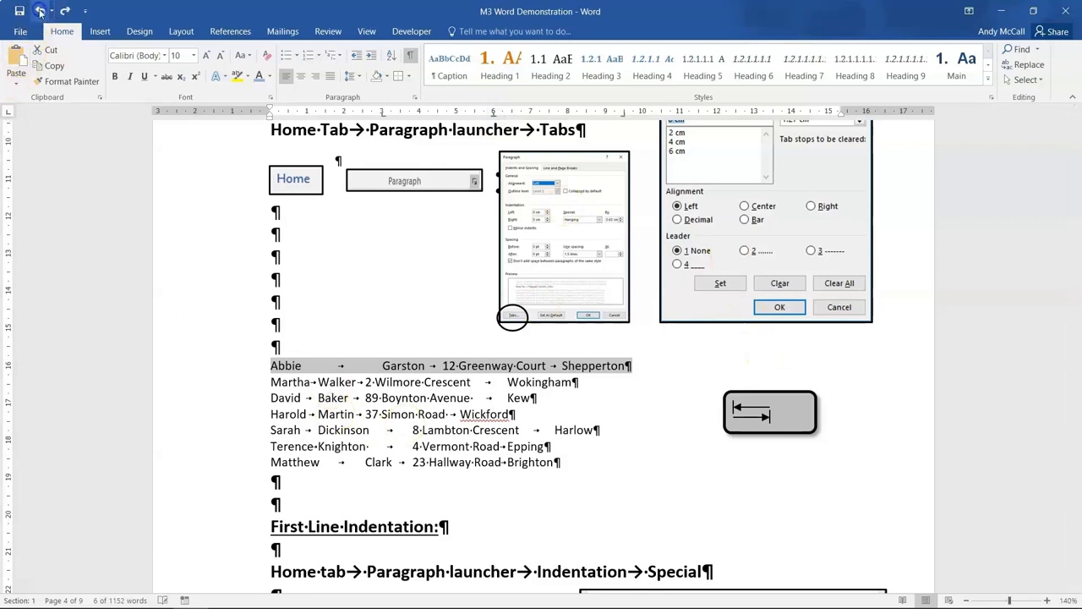
pyautogui.click(625, 113)
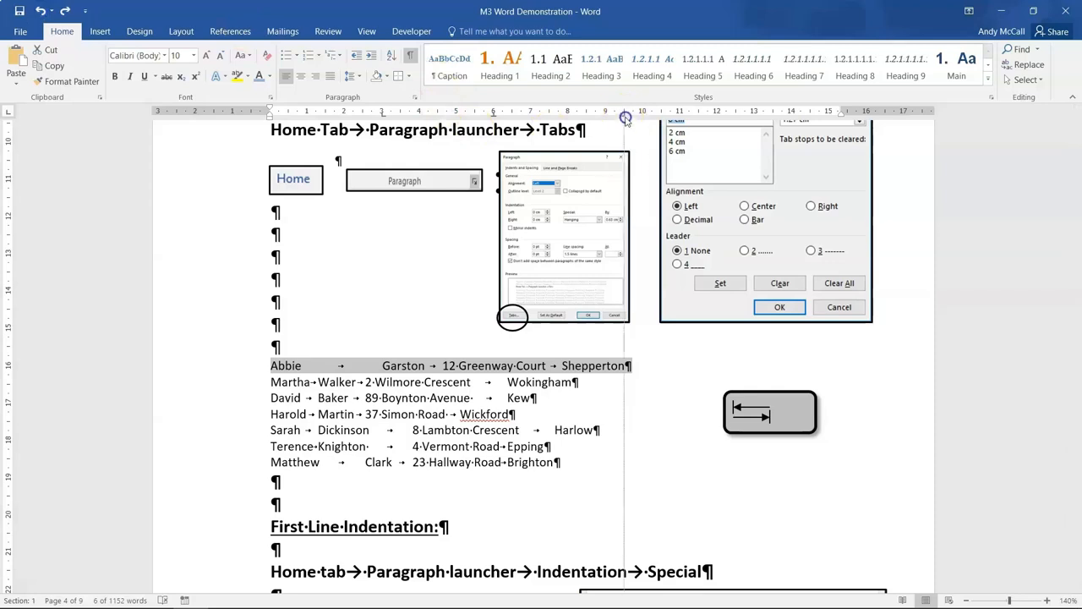
# Clear the 3 cm, 6 cm and 9.5 cm tab stops from the first row, with alignment reset to left
pyautogui.click(415, 96)
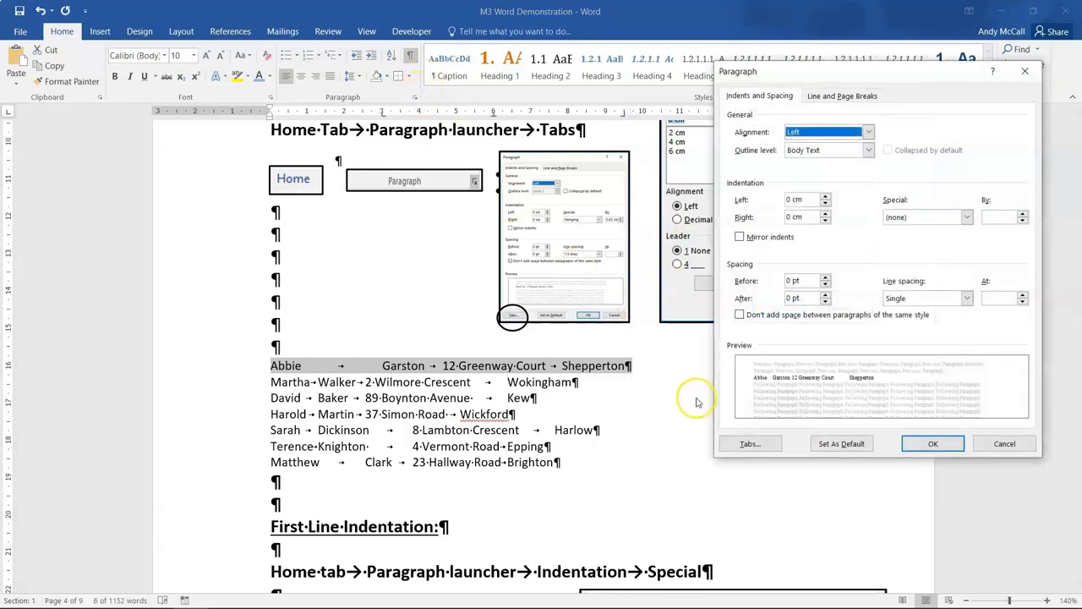
pyautogui.click(732, 447)
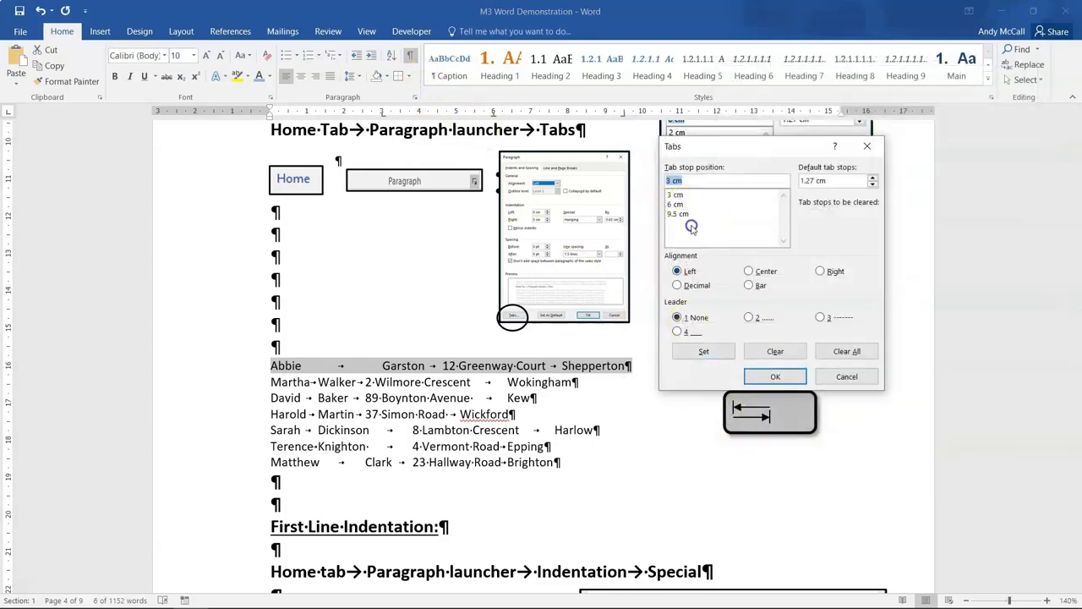
pyautogui.click(748, 355)
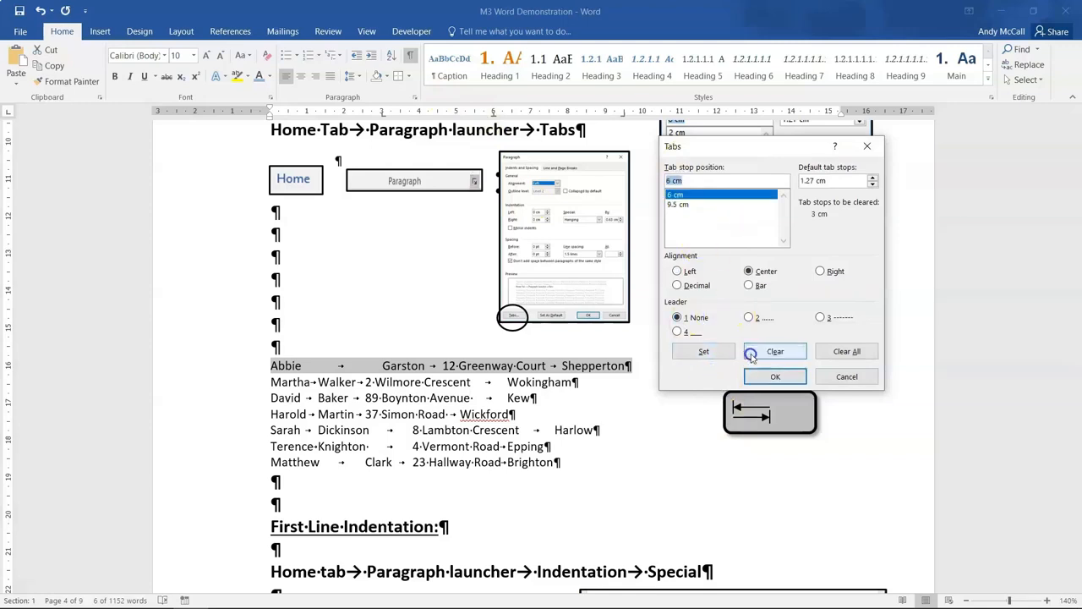
pyautogui.click(767, 351)
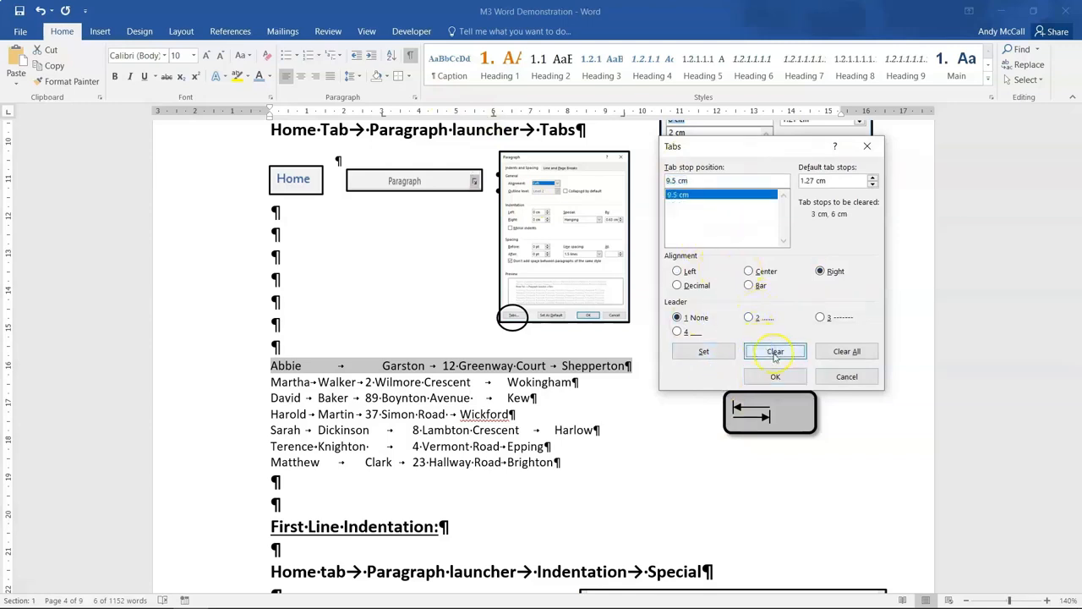
pyautogui.click(775, 353)
pyautogui.click(677, 272)
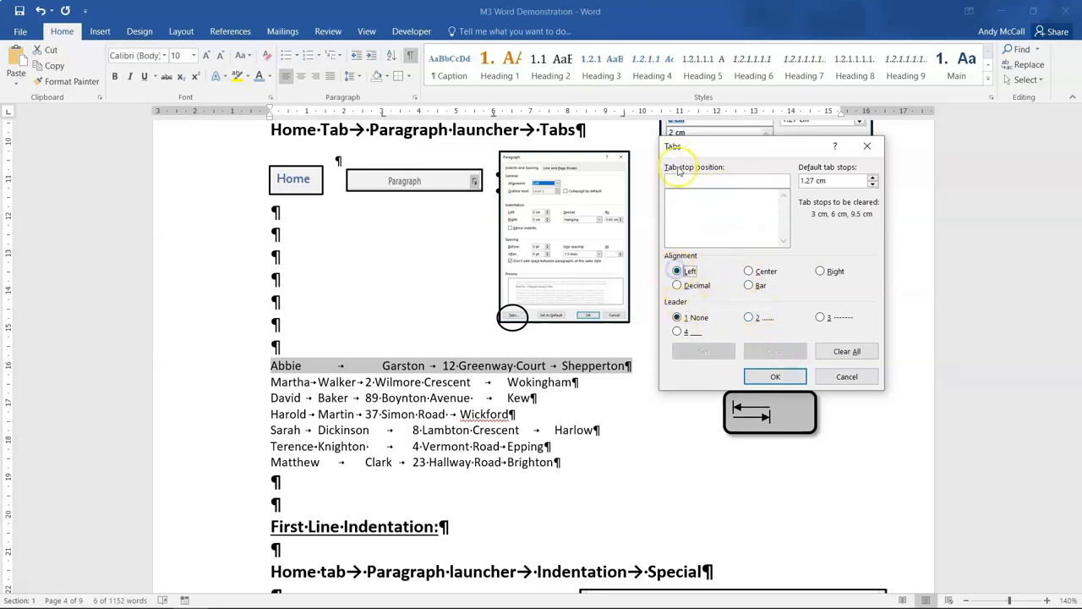
pyautogui.click(784, 376)
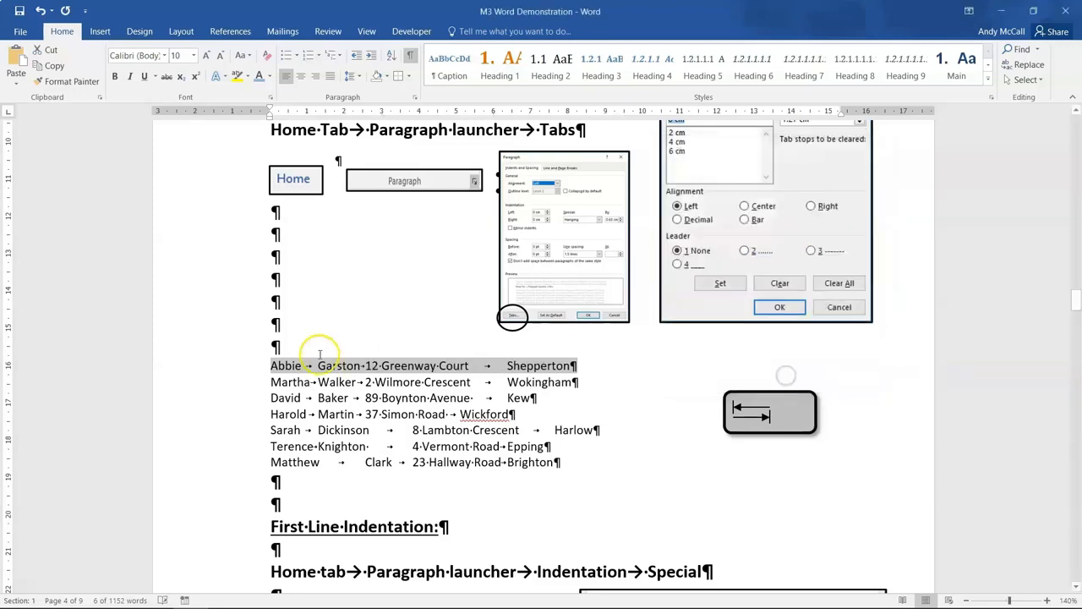
# Set left-aligned tab stops at 4 cm, 7 cm and 10 cm for all rows of the list and check their alignment
pyautogui.click(261, 380)
pyautogui.moveTo(259, 364); pyautogui.dragTo(582, 458)
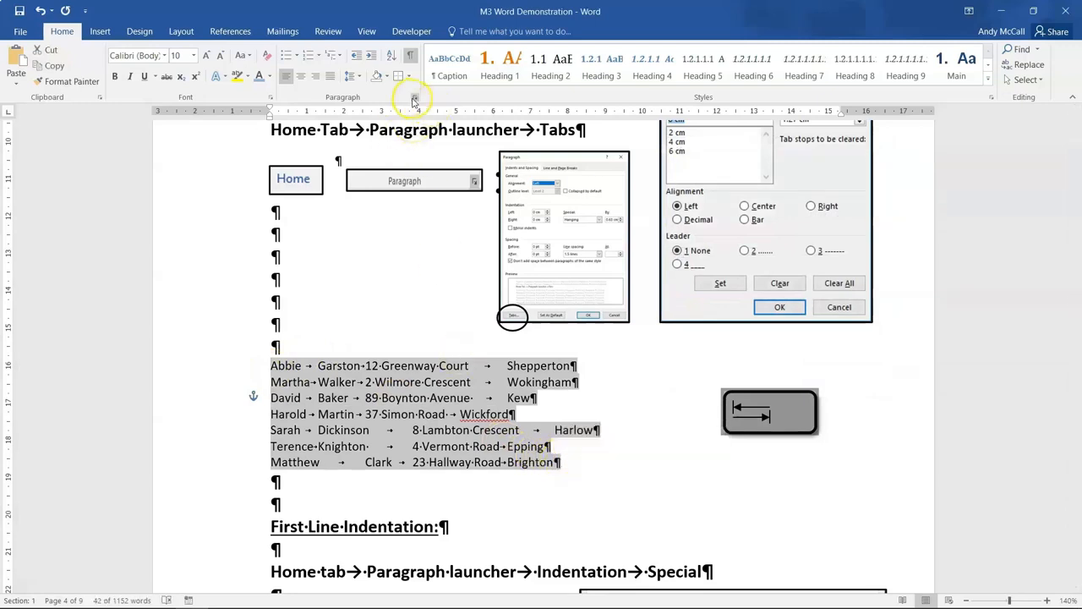
pyautogui.click(415, 98)
pyautogui.click(723, 443)
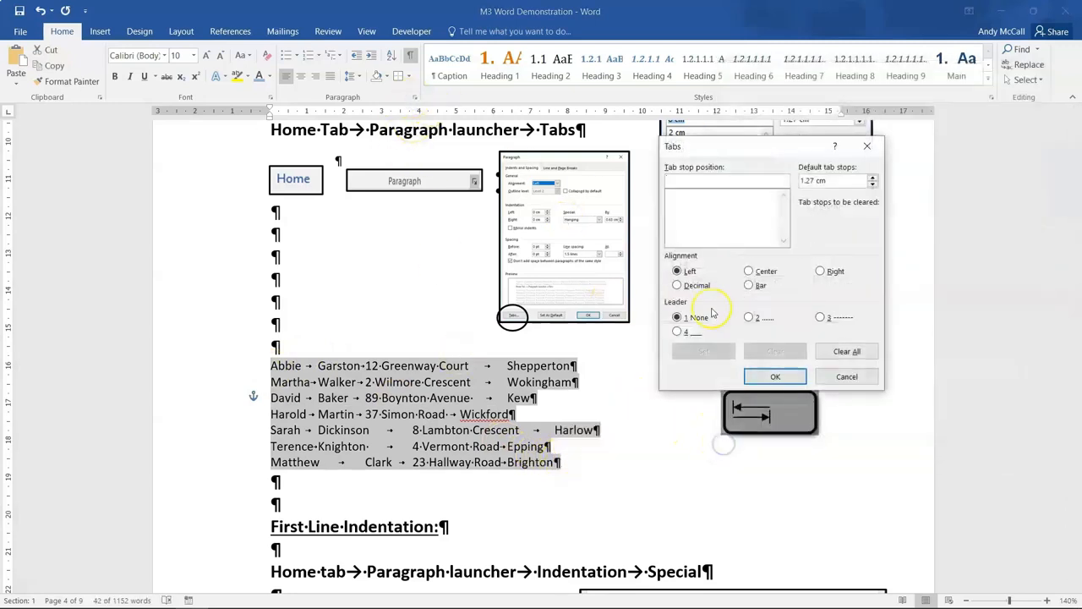
pyautogui.write('4')
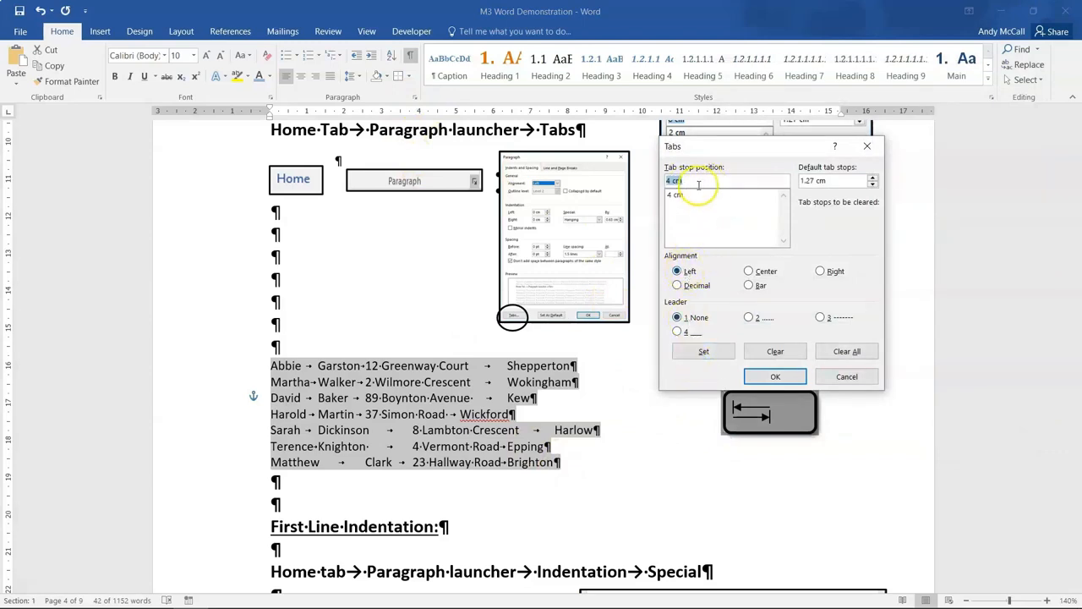
pyautogui.write('7')
pyautogui.click(703, 351)
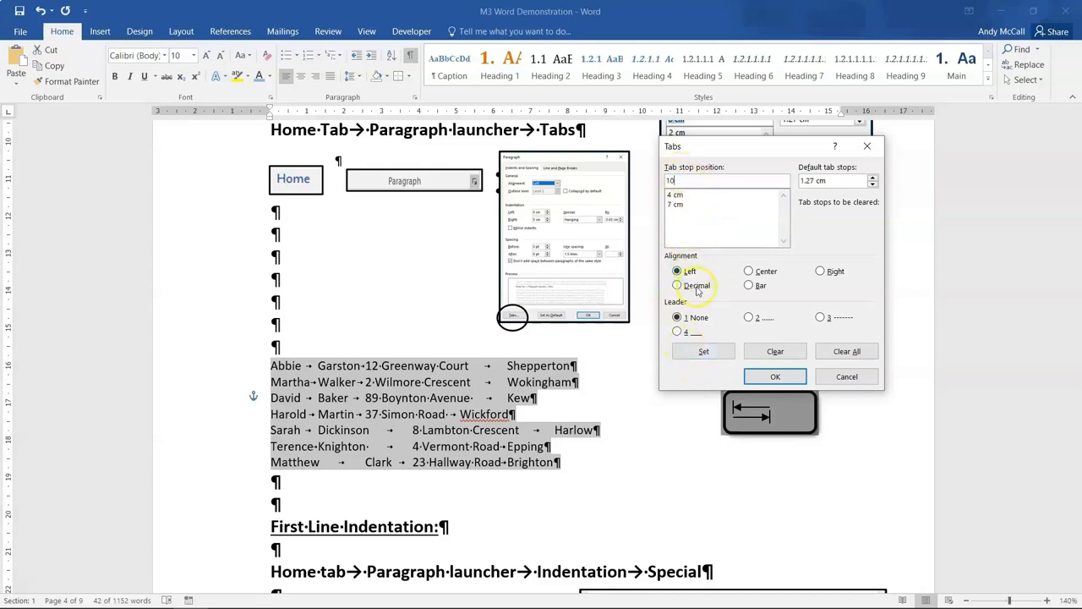
pyautogui.click(703, 351)
pyautogui.click(774, 376)
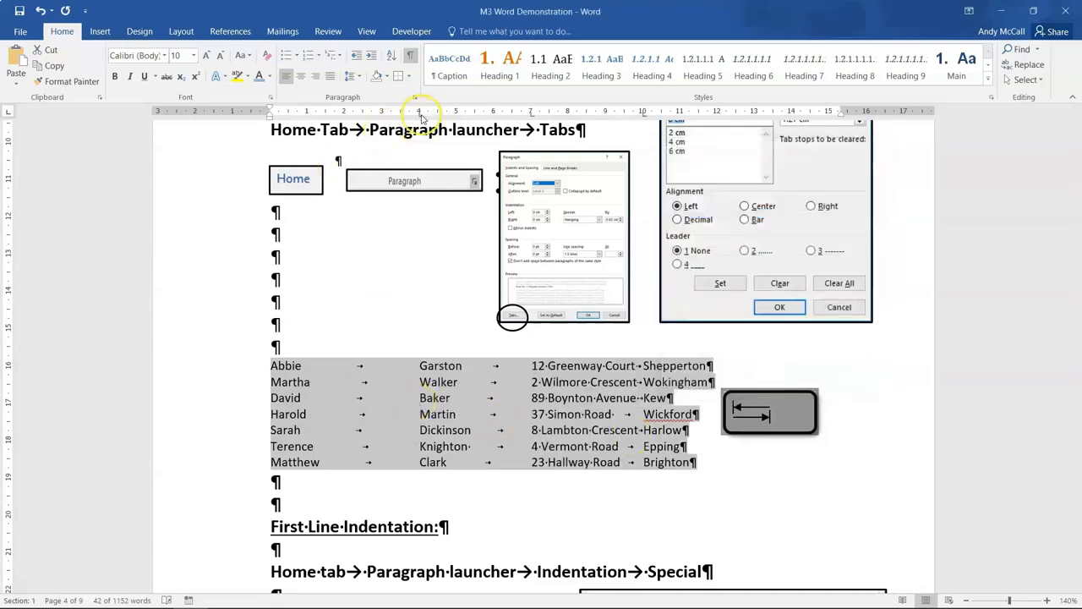
pyautogui.moveTo(420, 116); pyautogui.dragTo(644, 115)
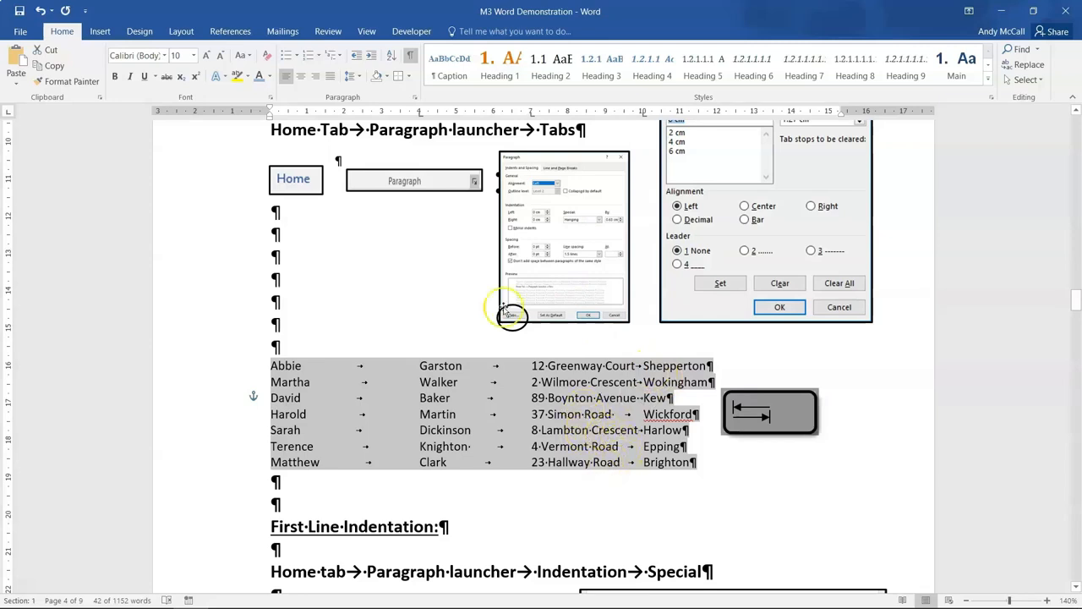
# Replace the list's 10 cm tab stop with a left-aligned one at 12 cm, and move the Tab key picture clear of the text
pyautogui.click(415, 98)
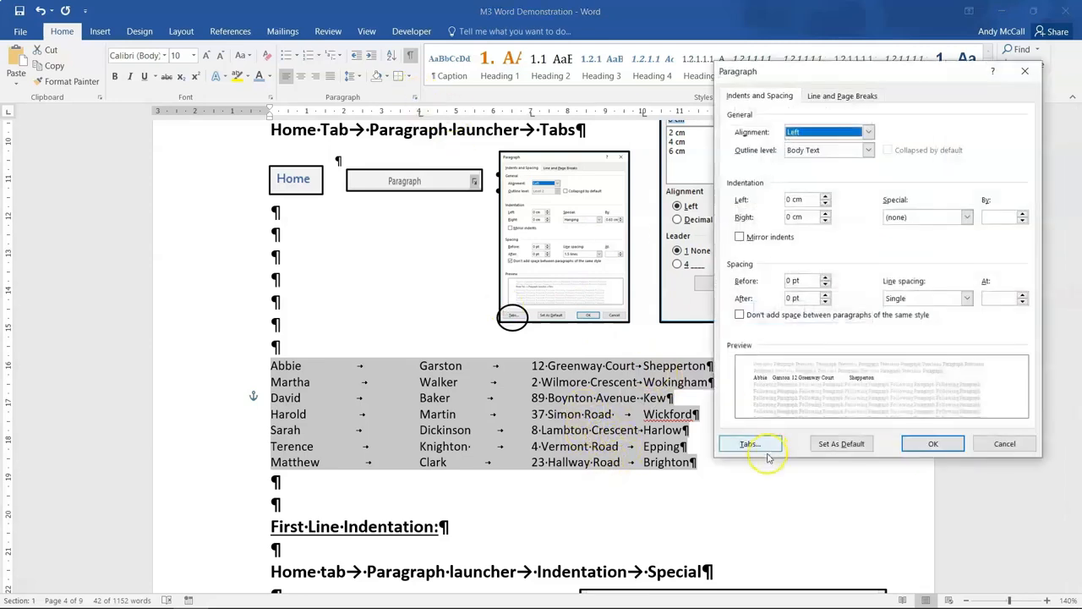
pyautogui.click(756, 448)
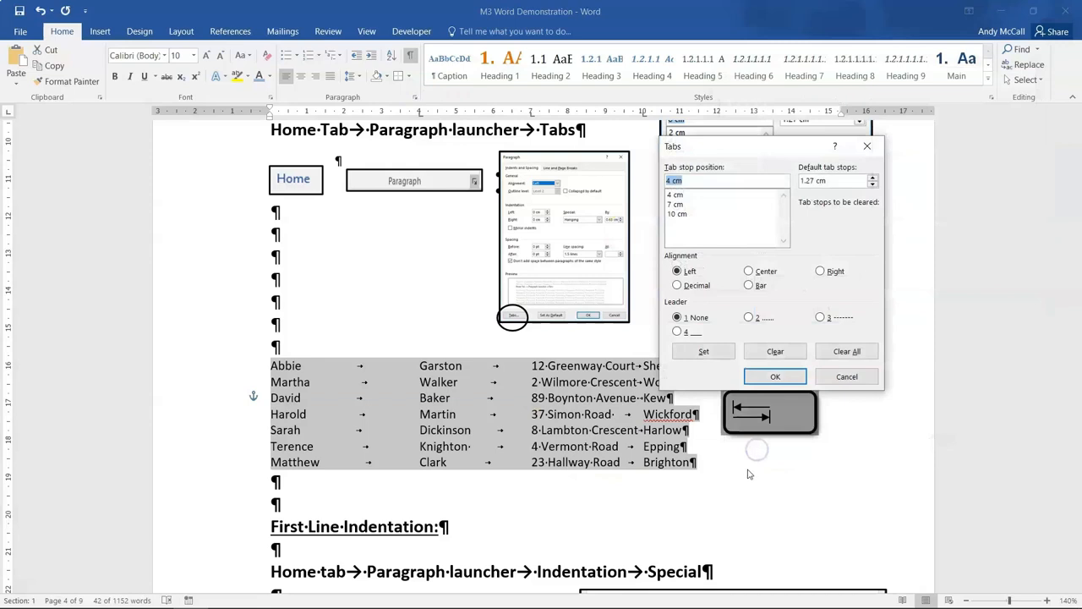
pyautogui.click(676, 214)
pyautogui.click(795, 351)
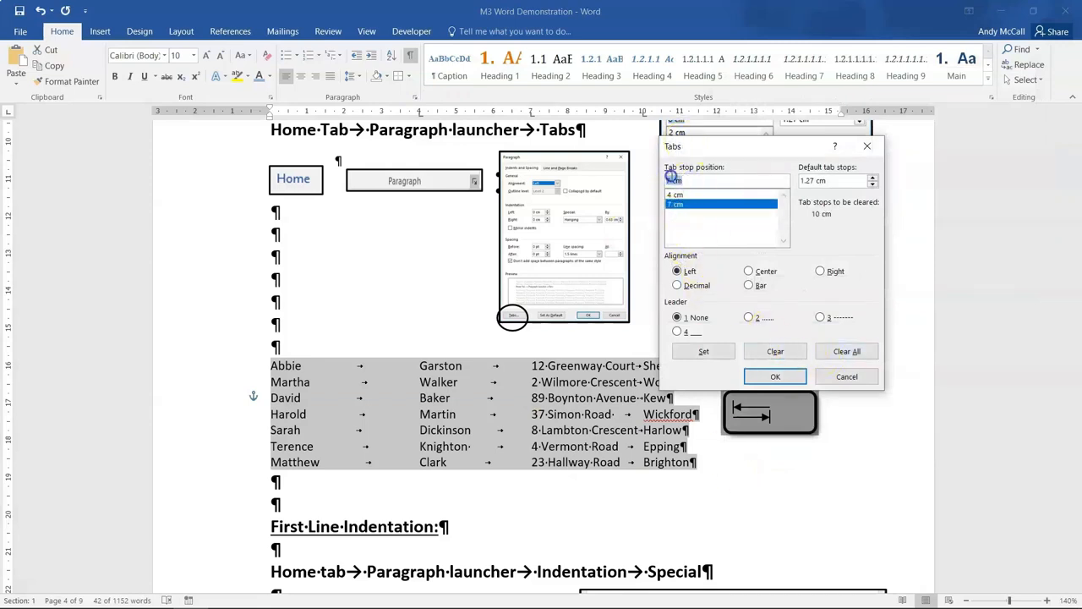
pyautogui.press('BackSpace')
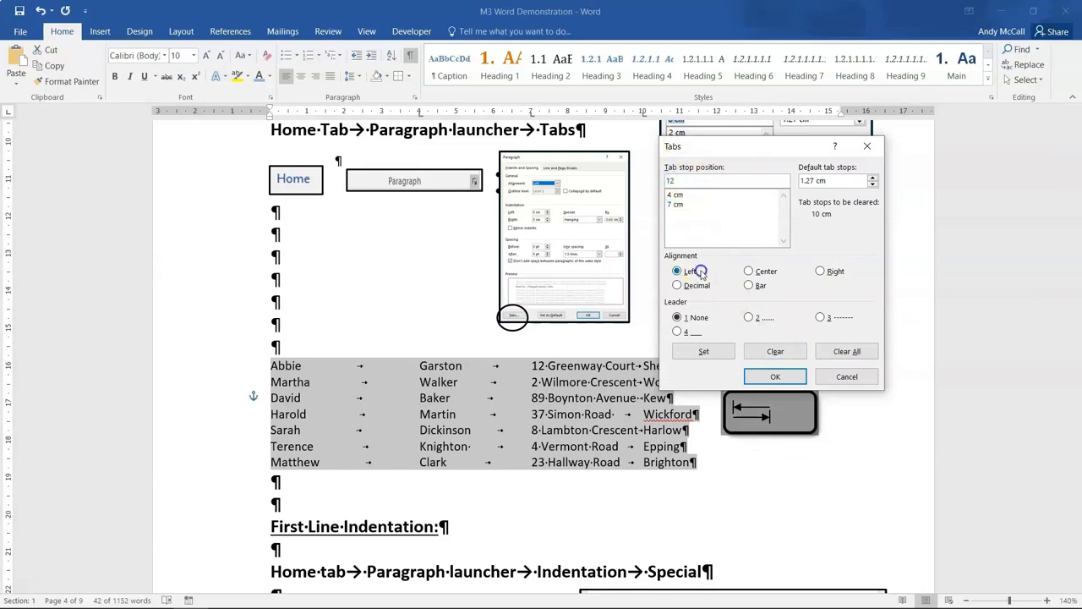
pyautogui.write('12')
pyautogui.click(700, 351)
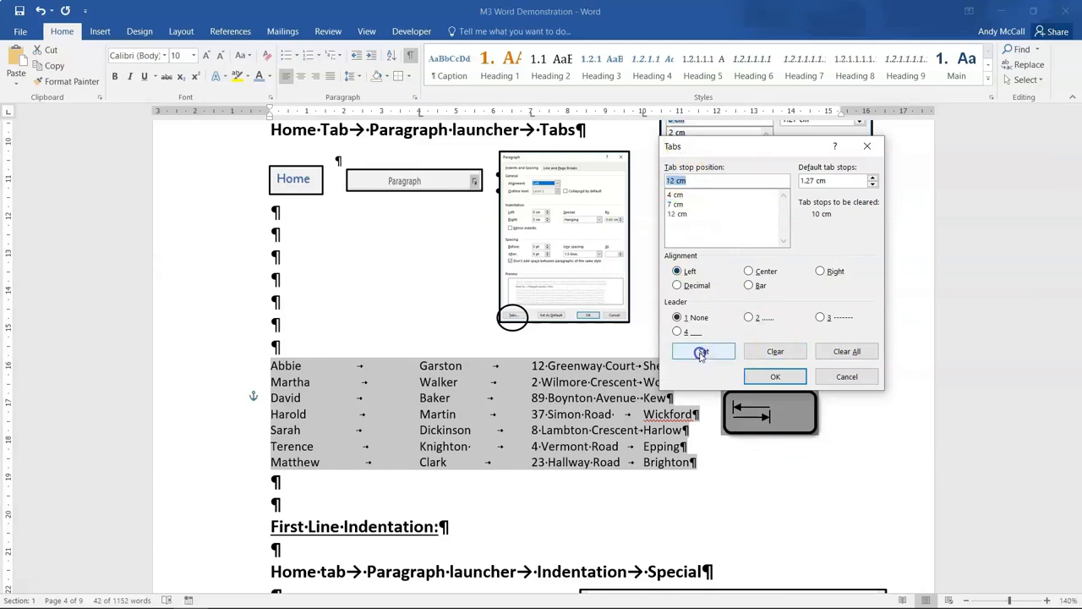
pyautogui.click(773, 379)
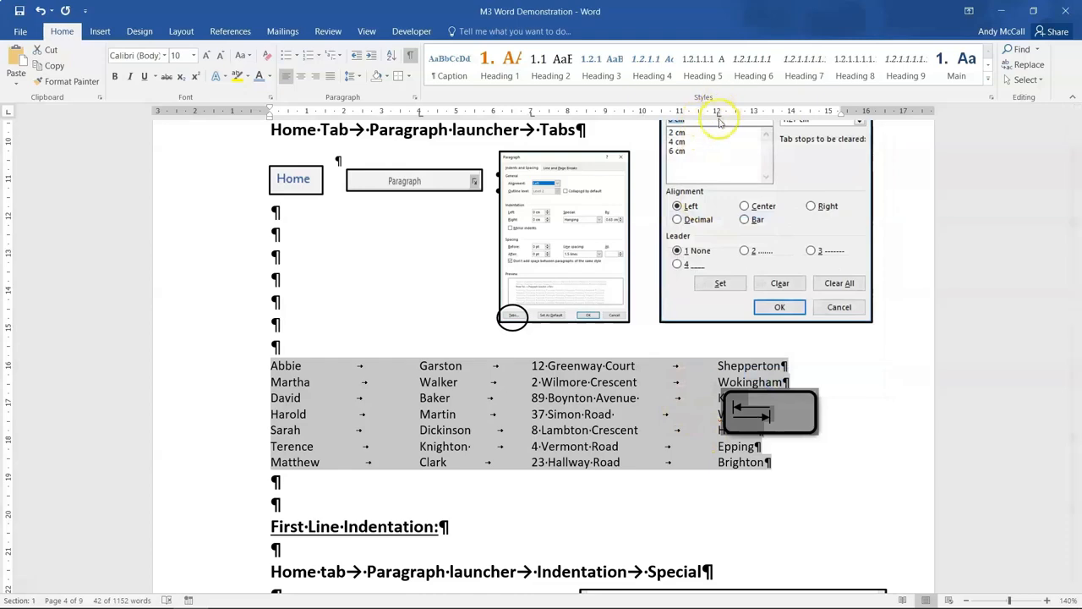
pyautogui.moveTo(717, 113); pyautogui.dragTo(719, 119)
pyautogui.moveTo(782, 414); pyautogui.dragTo(856, 437)
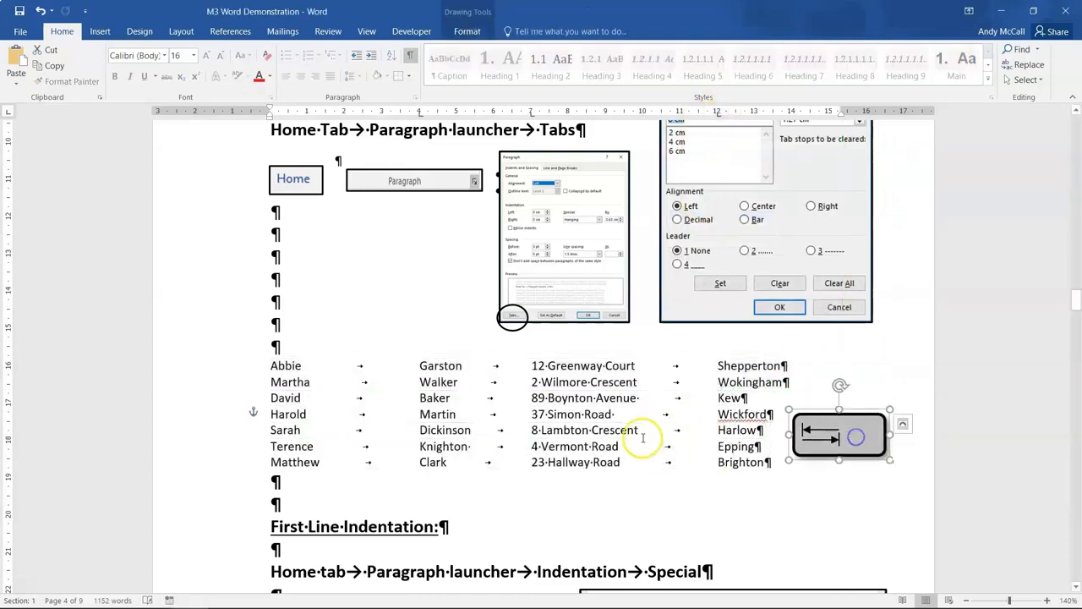
# Apply a 1.5 cm first-line indent to the reservation paragraph under First Line Indentation and recheck its paragraph settings
pyautogui.scroll(-3, 463, 433)
pyautogui.scroll(-2, 456, 431)
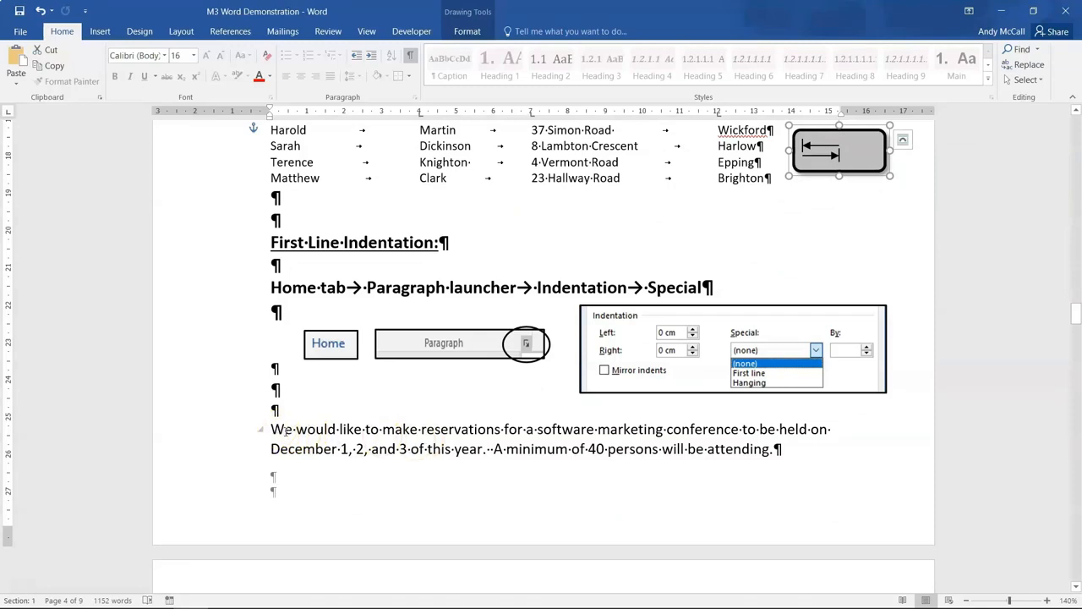
pyautogui.moveTo(778, 448); pyautogui.dragTo(311, 448)
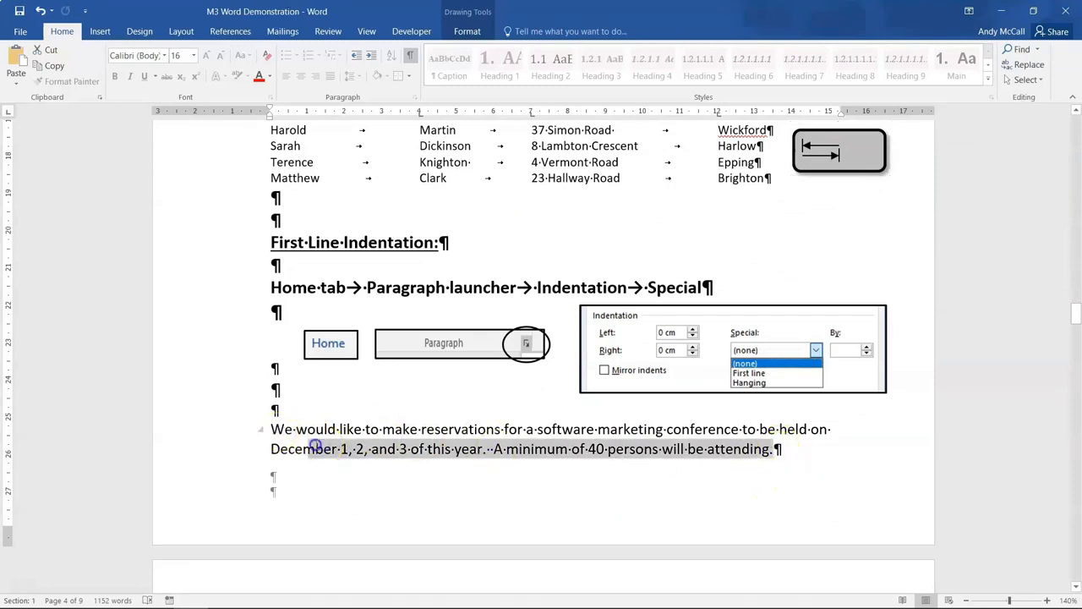
pyautogui.doubleClick(252, 431)
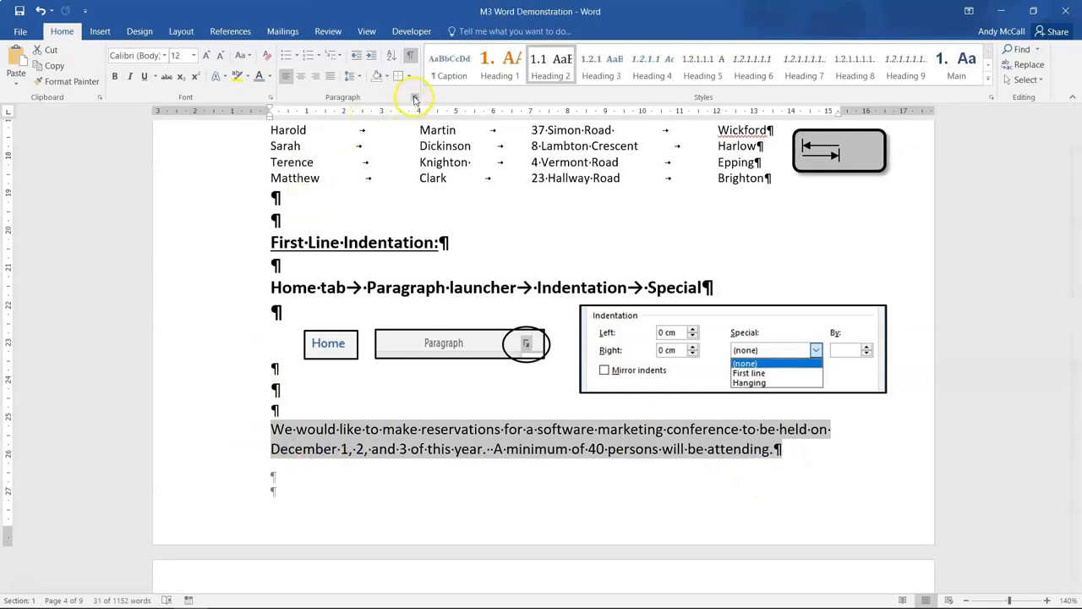
pyautogui.click(414, 98)
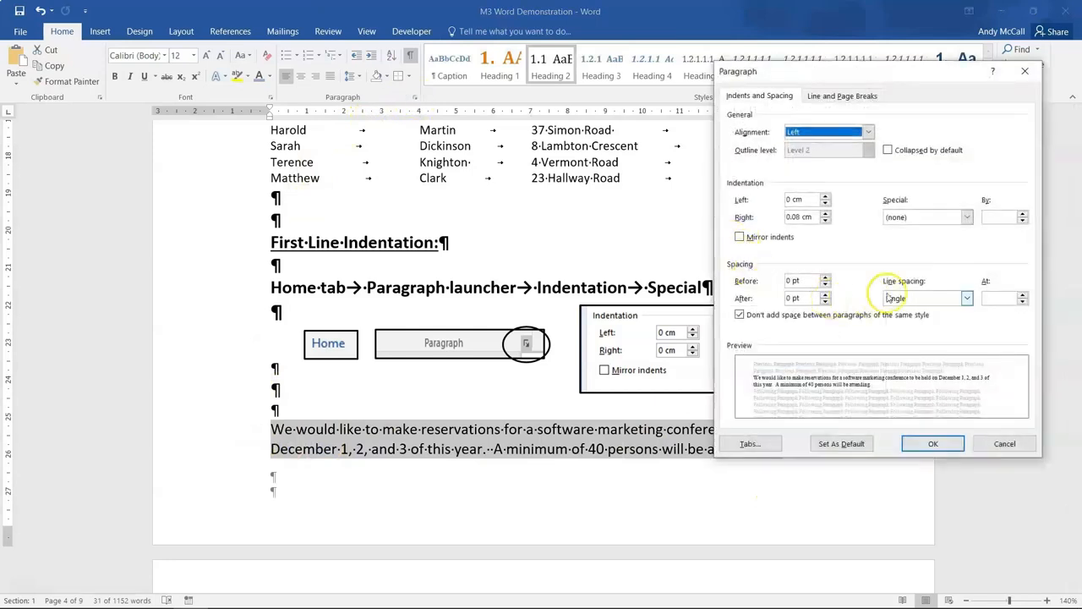
pyautogui.click(967, 218)
pyautogui.click(907, 242)
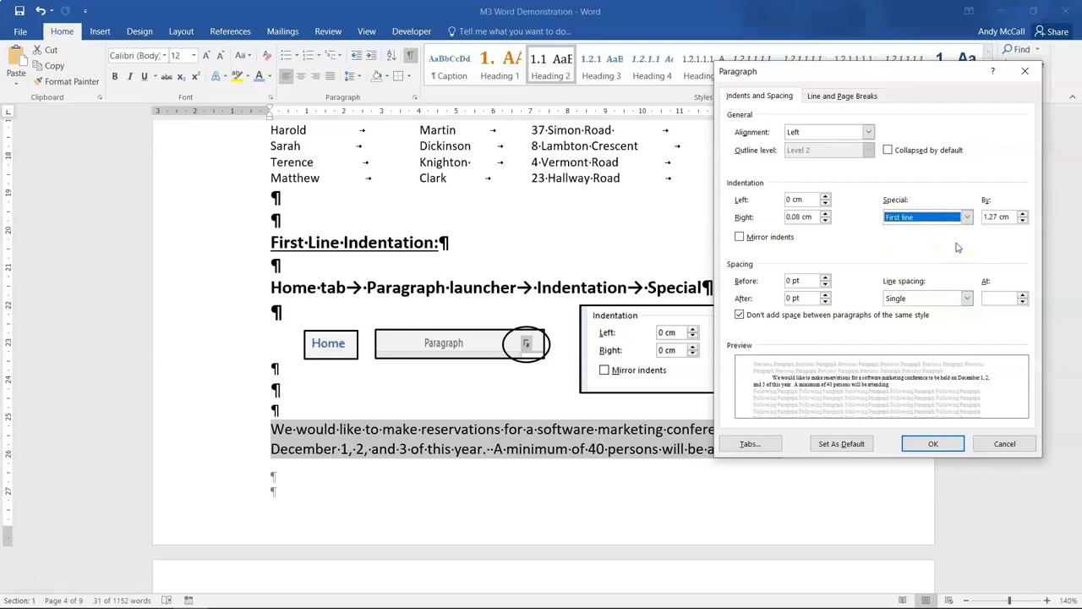
pyautogui.click(1022, 213)
pyautogui.click(1023, 213)
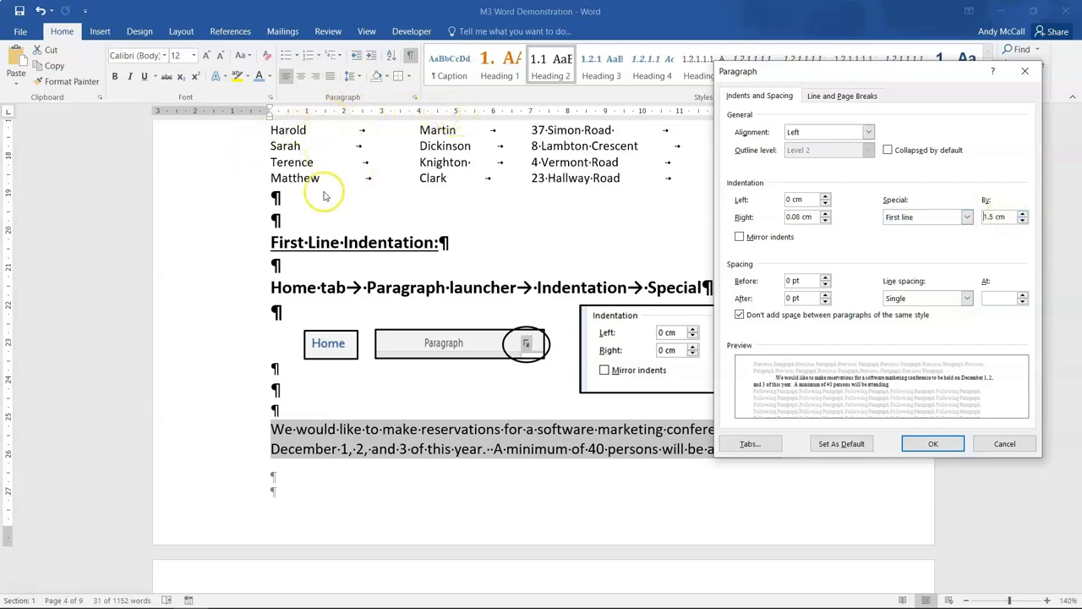
pyautogui.click(930, 443)
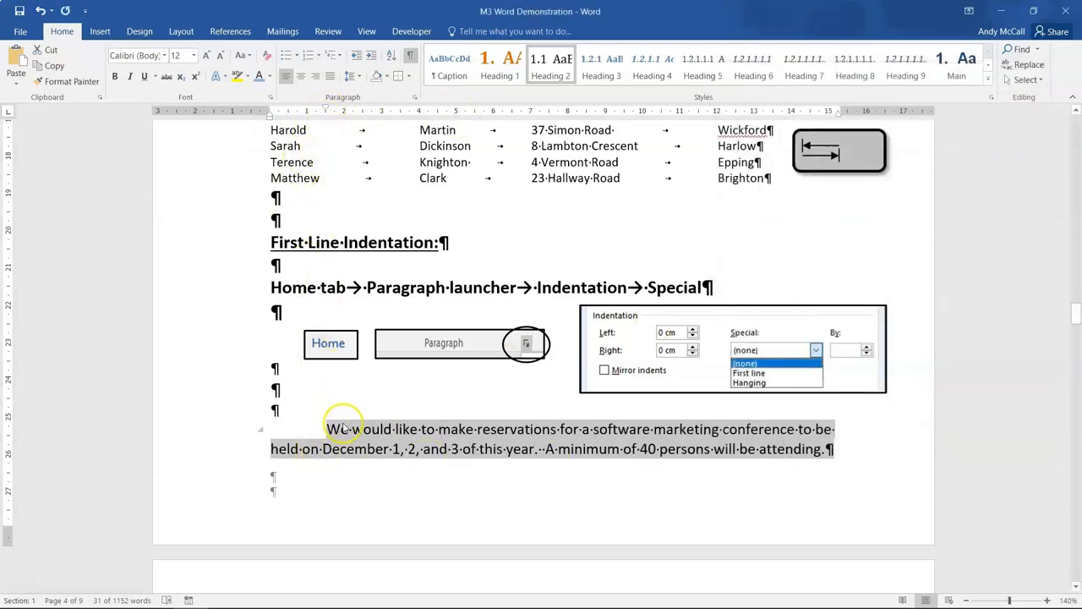
pyautogui.scroll(-3, 402, 376)
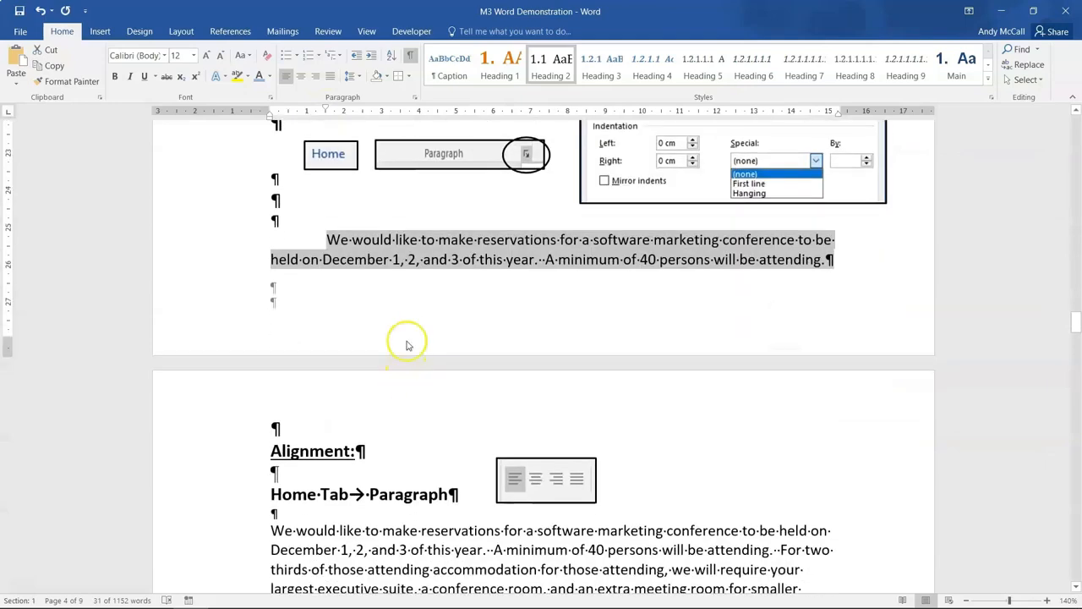
pyautogui.click(414, 96)
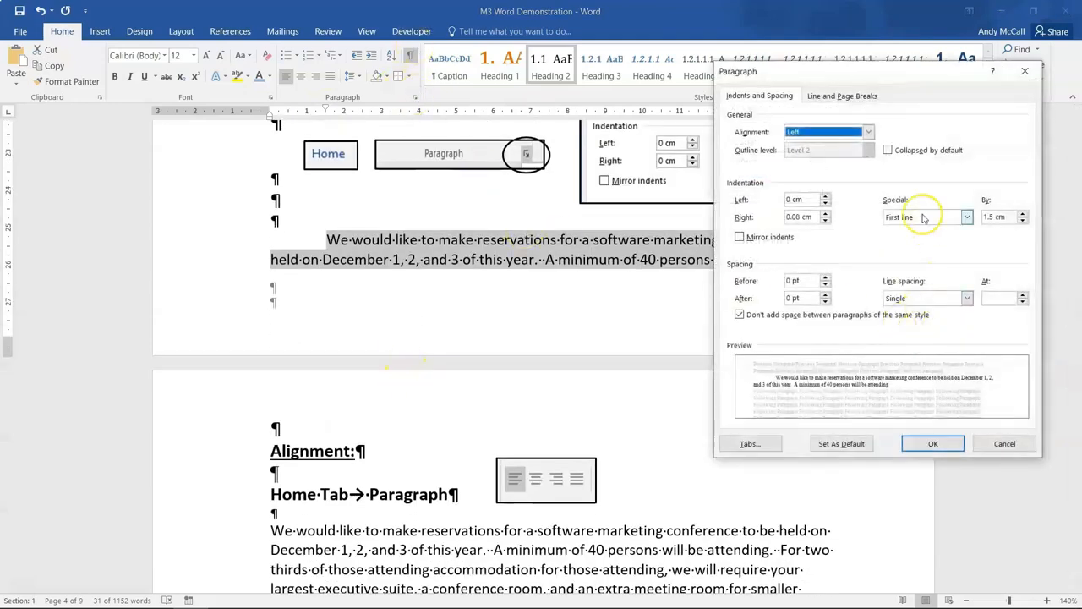
pyautogui.click(1006, 451)
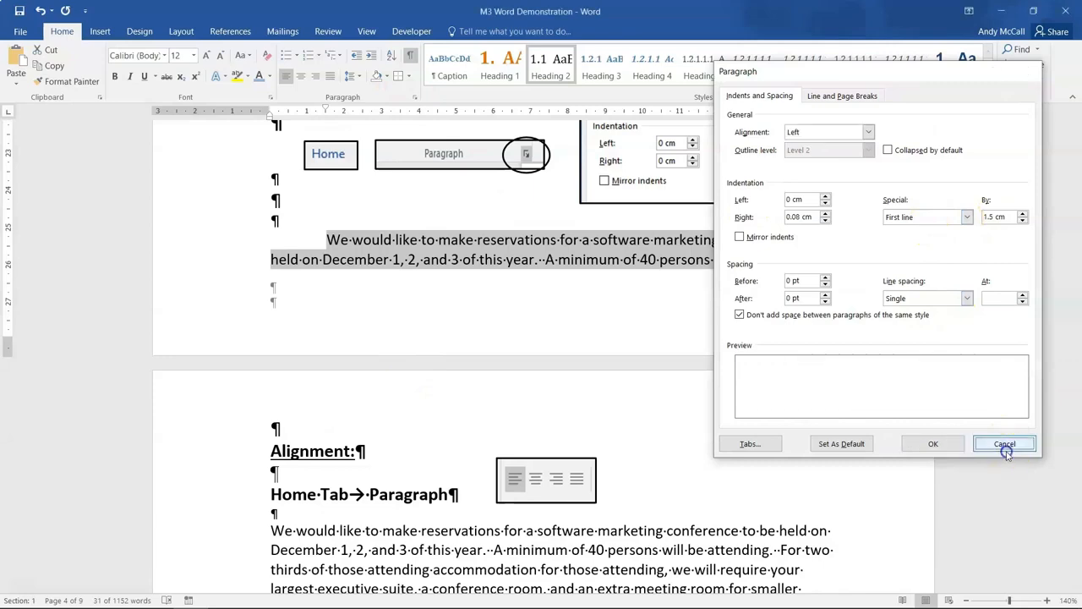
# Try centred and right alignment on the whole paragraph under the Alignment heading, and finish by justifying it
pyautogui.scroll(-4, 217, 425)
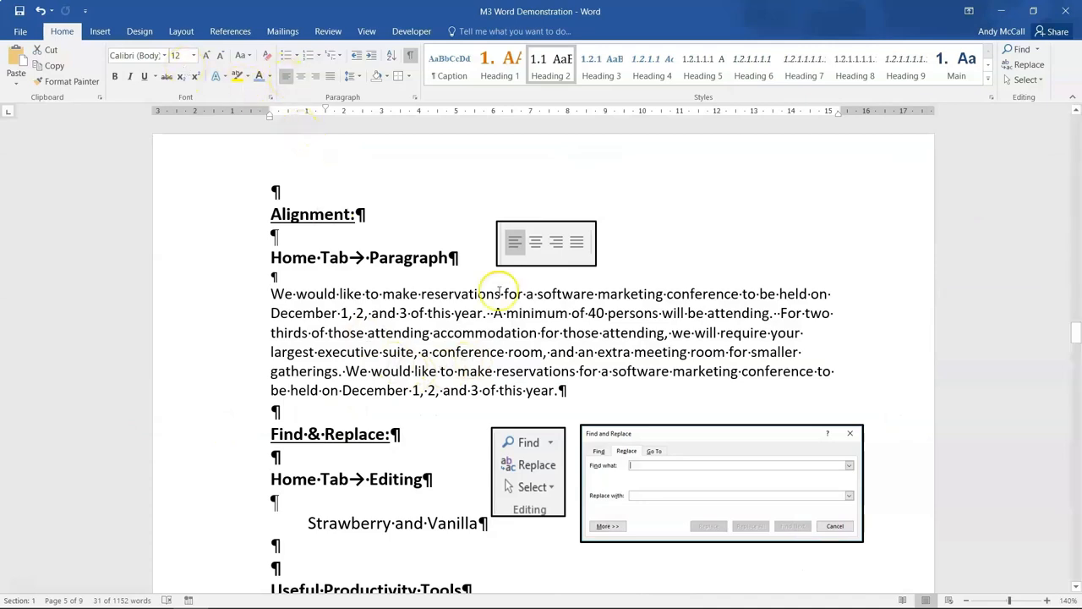
pyautogui.moveTo(560, 388); pyautogui.dragTo(284, 294)
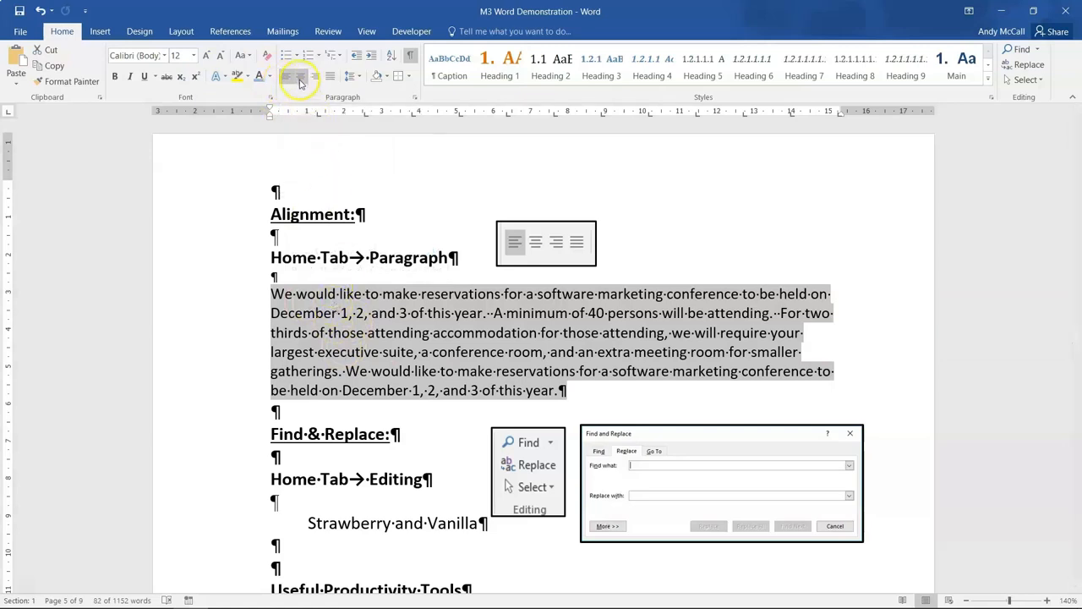
pyautogui.click(299, 79)
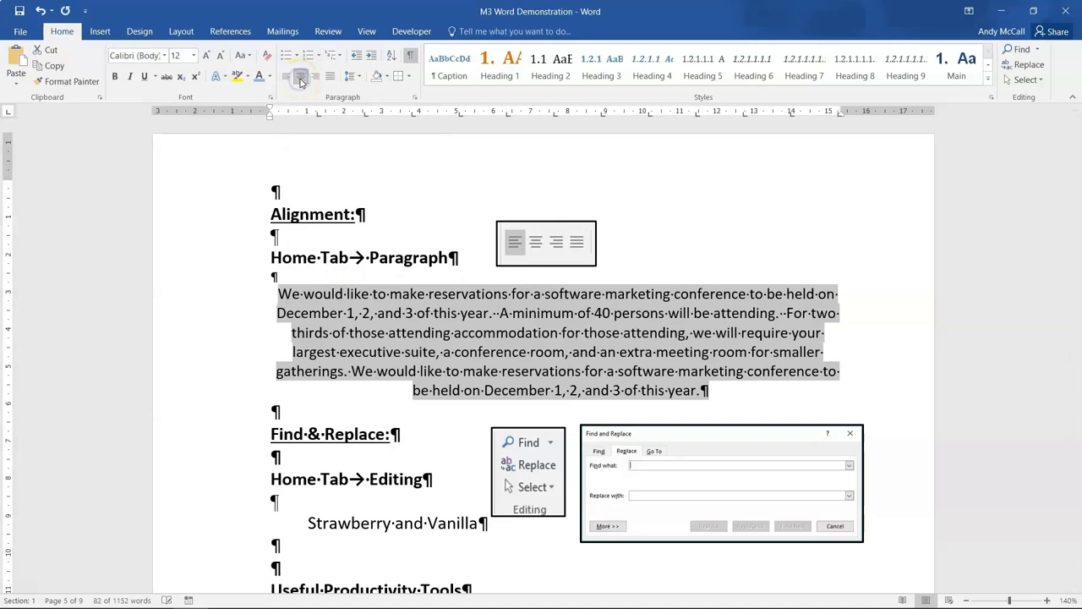
pyautogui.click(314, 76)
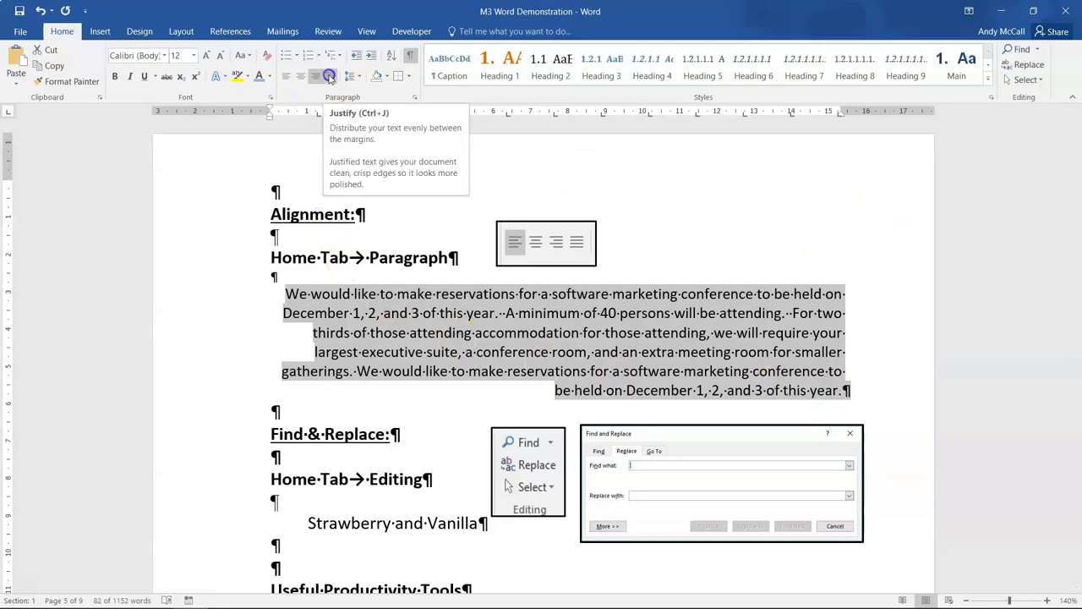
pyautogui.click(330, 77)
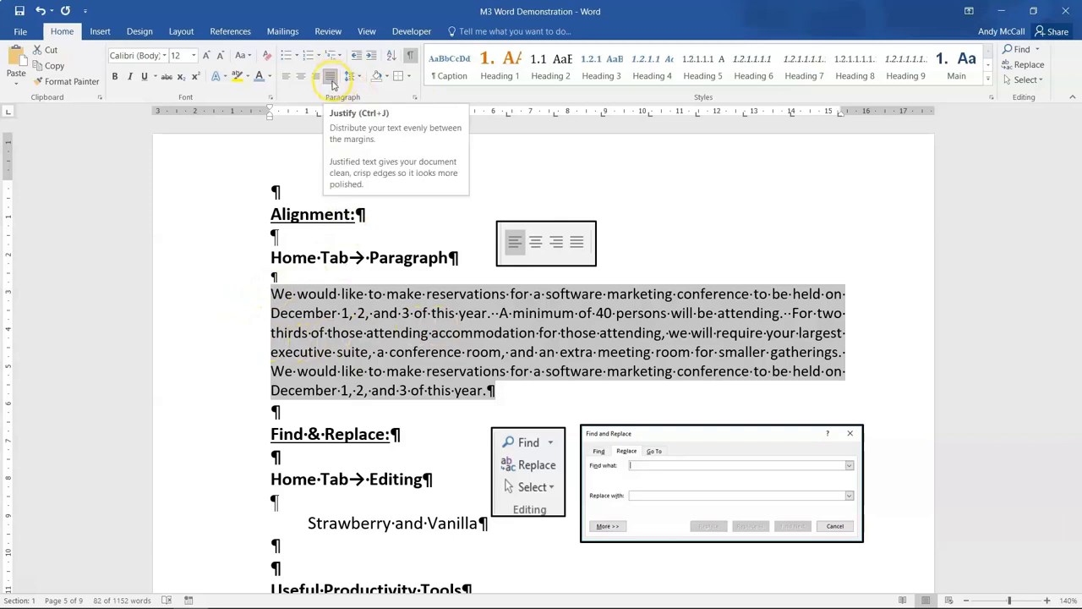
# Switch the Alignment paragraph to left-aligned and back to justified to compare the two
pyautogui.click(339, 334)
pyautogui.moveTo(512, 392); pyautogui.dragTo(274, 293)
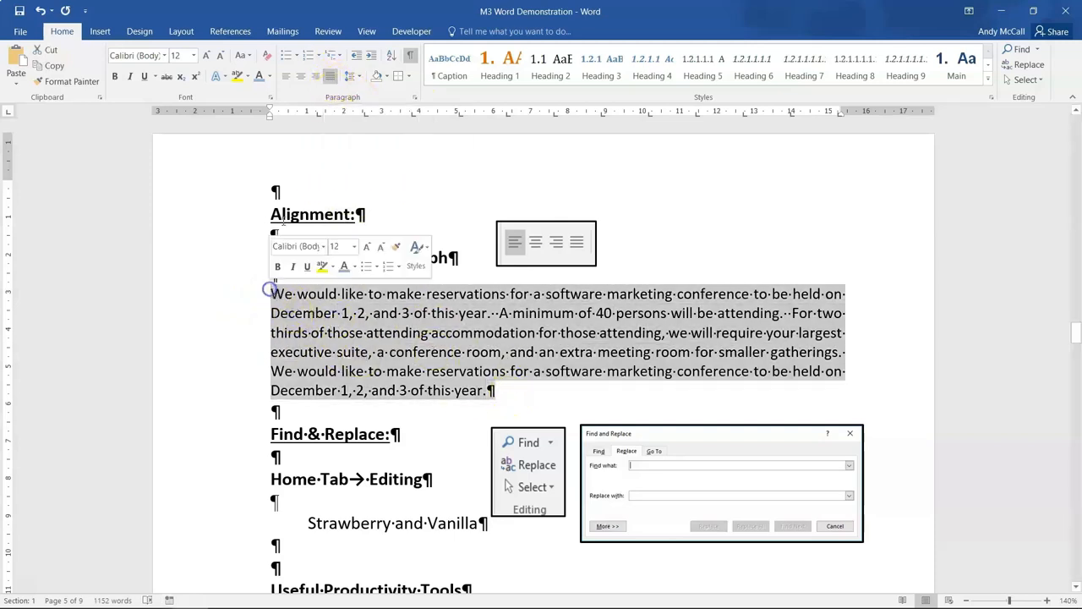
pyautogui.click(287, 76)
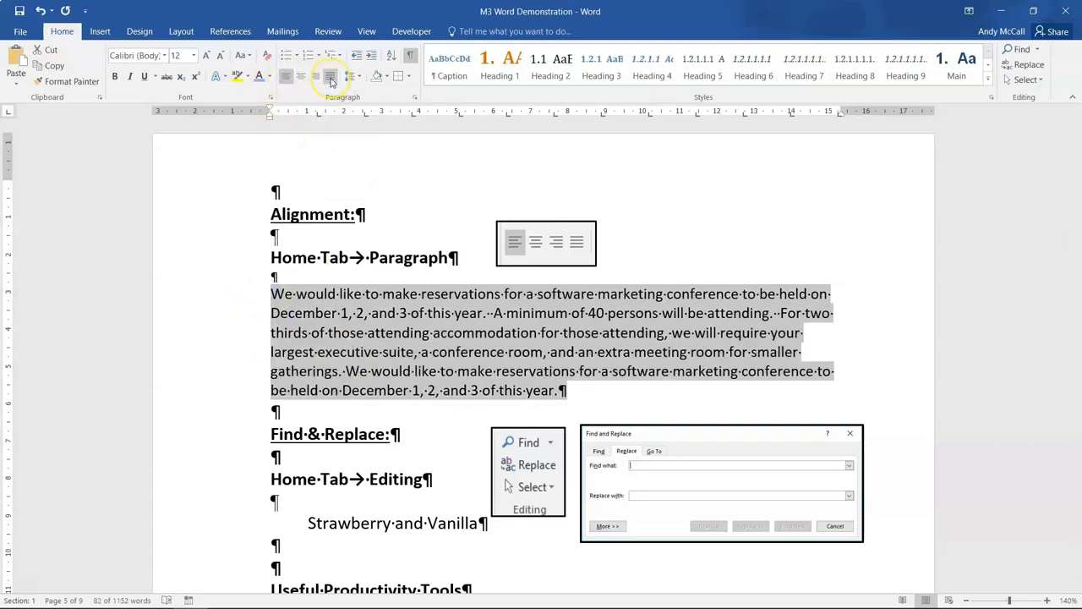
pyautogui.click(331, 77)
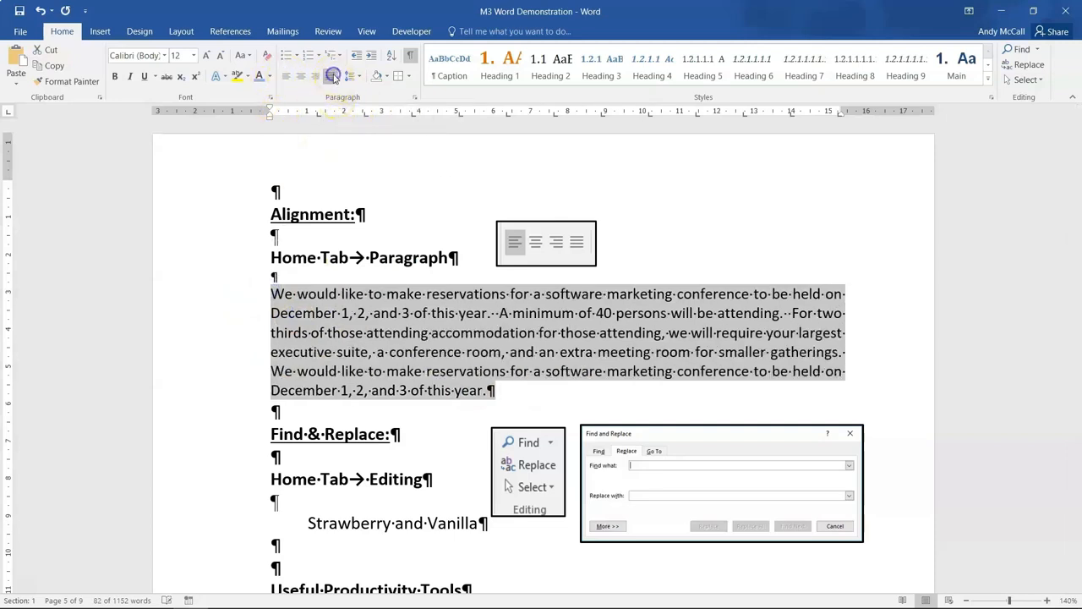
pyautogui.click(399, 371)
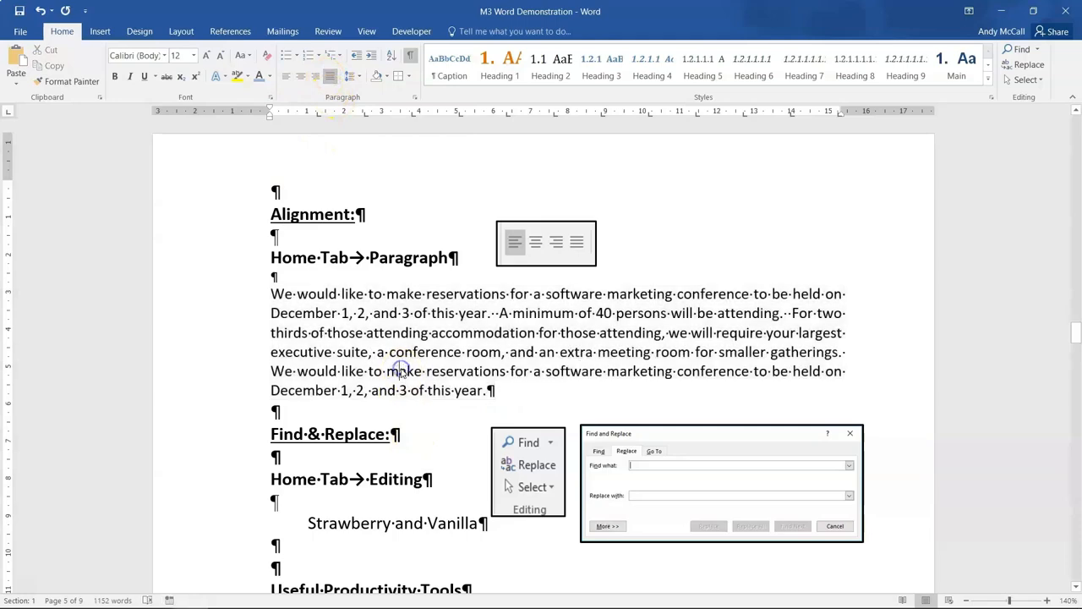
# Search the document for the person's first name, go through the matches, and close the search
pyautogui.scroll(-3, 405, 365)
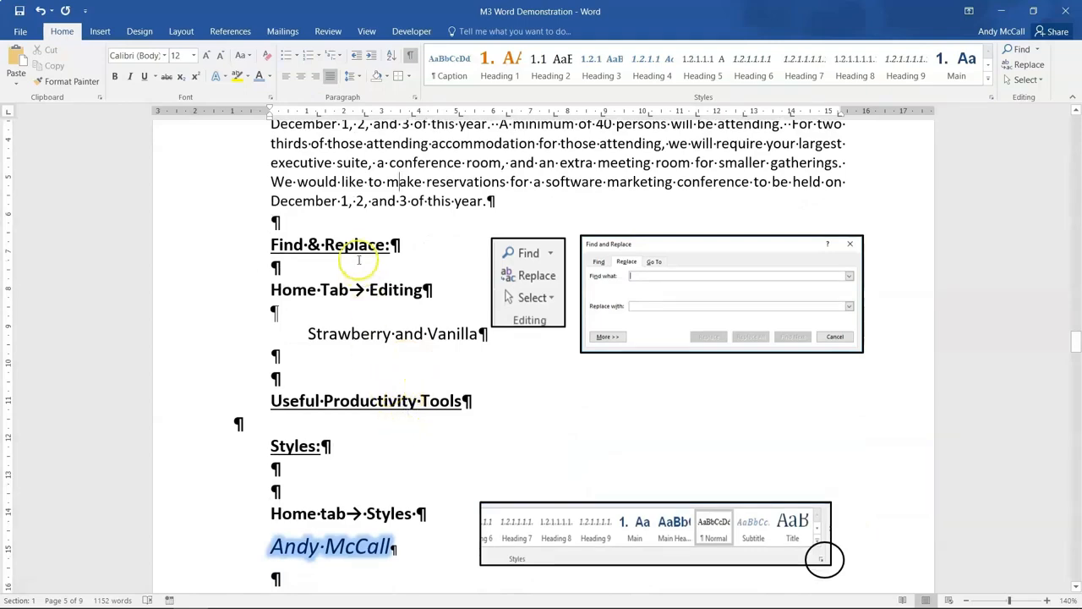
pyautogui.scroll(2, 541, 262)
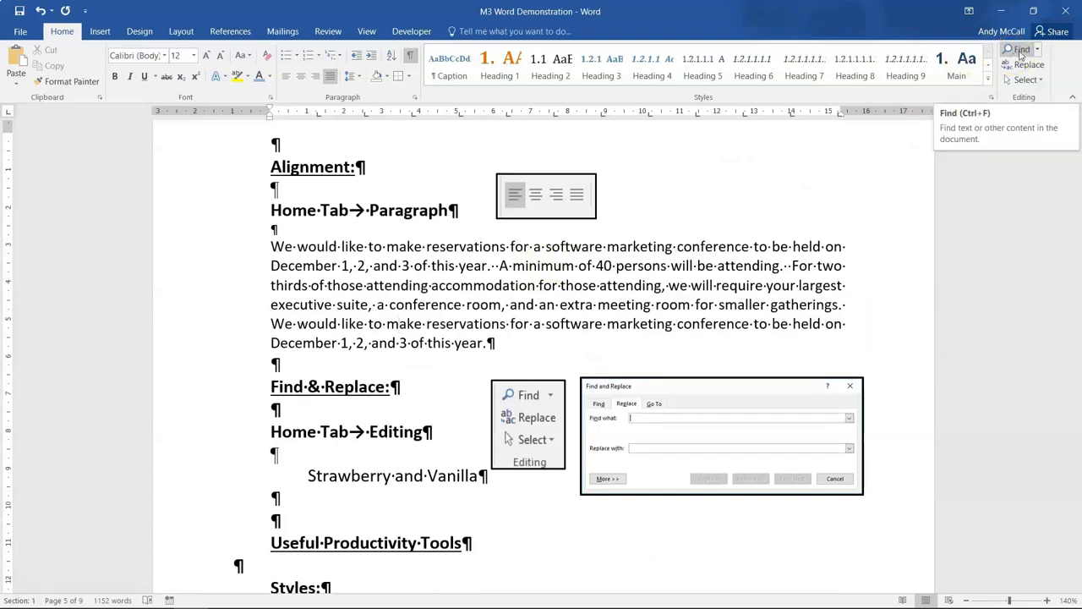
pyautogui.click(1020, 51)
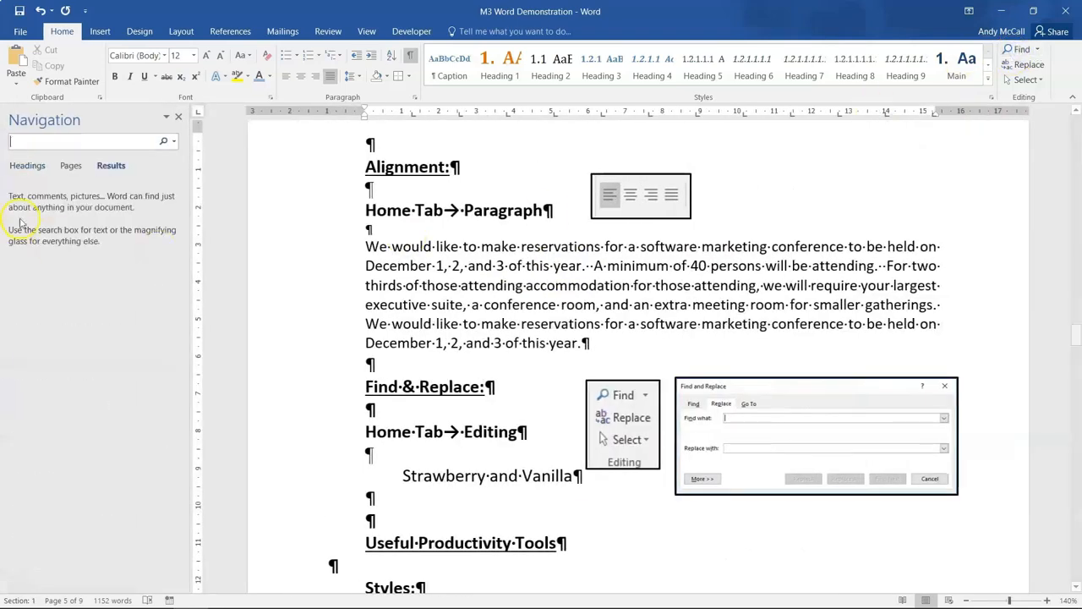
pyautogui.click(48, 261)
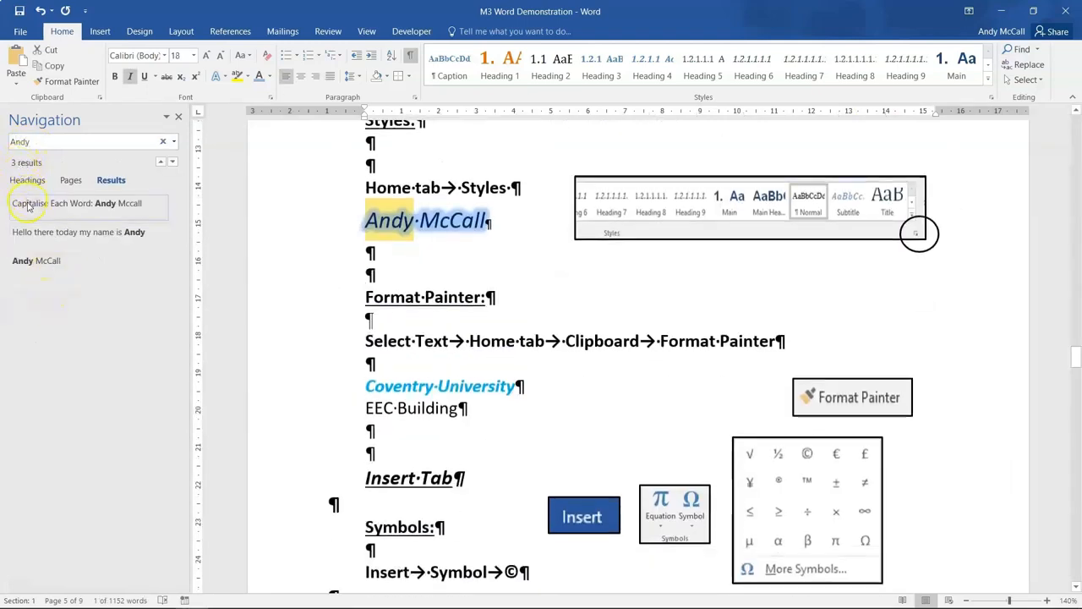
pyautogui.click(28, 256)
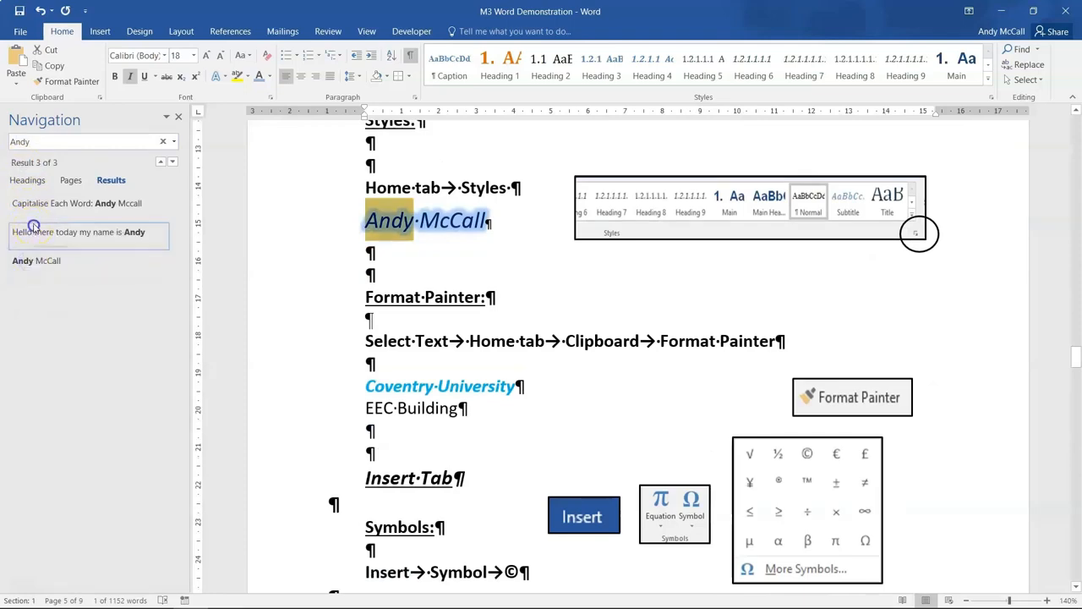
pyautogui.click(29, 235)
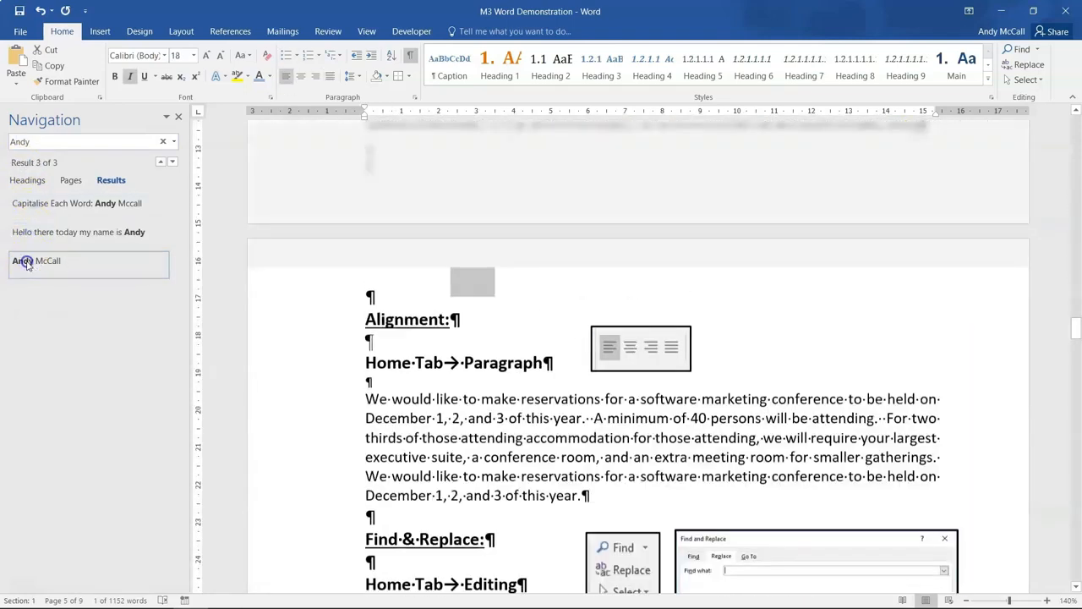
pyautogui.click(26, 213)
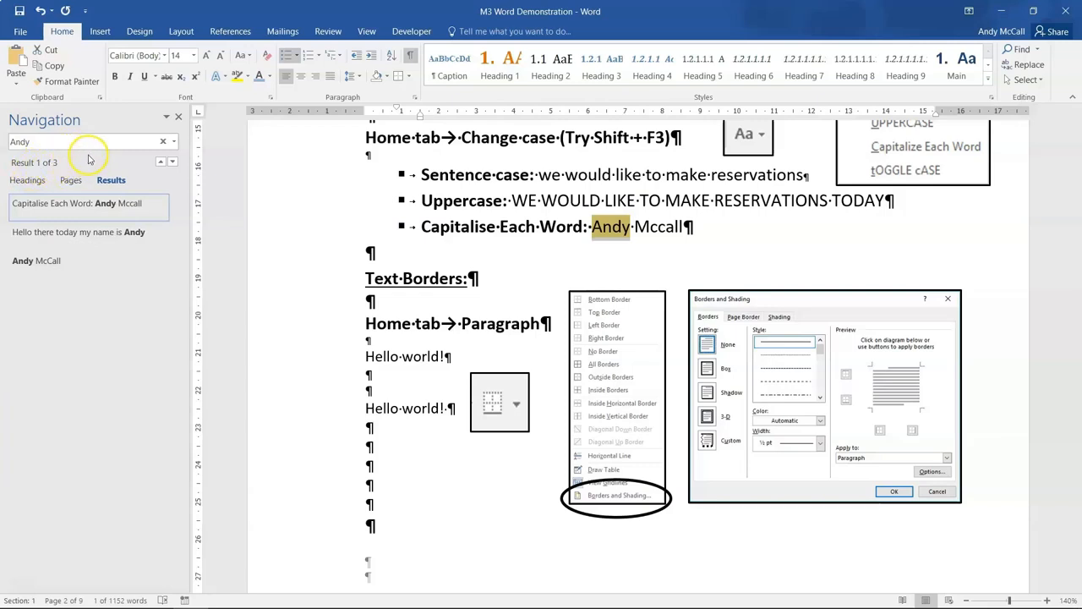
pyautogui.click(178, 118)
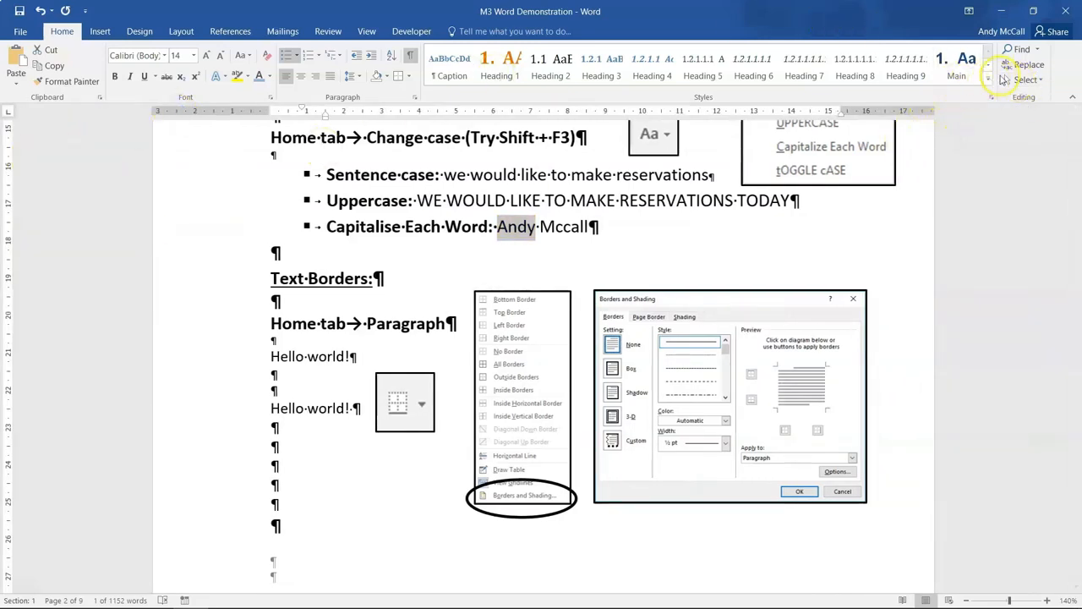
# Set up Find and Replace for the Find & Replace section, entering the person's first name to find and a different first name as its replacement
pyautogui.scroll(-15, 773, 229)
pyautogui.scroll(-20, 692, 290)
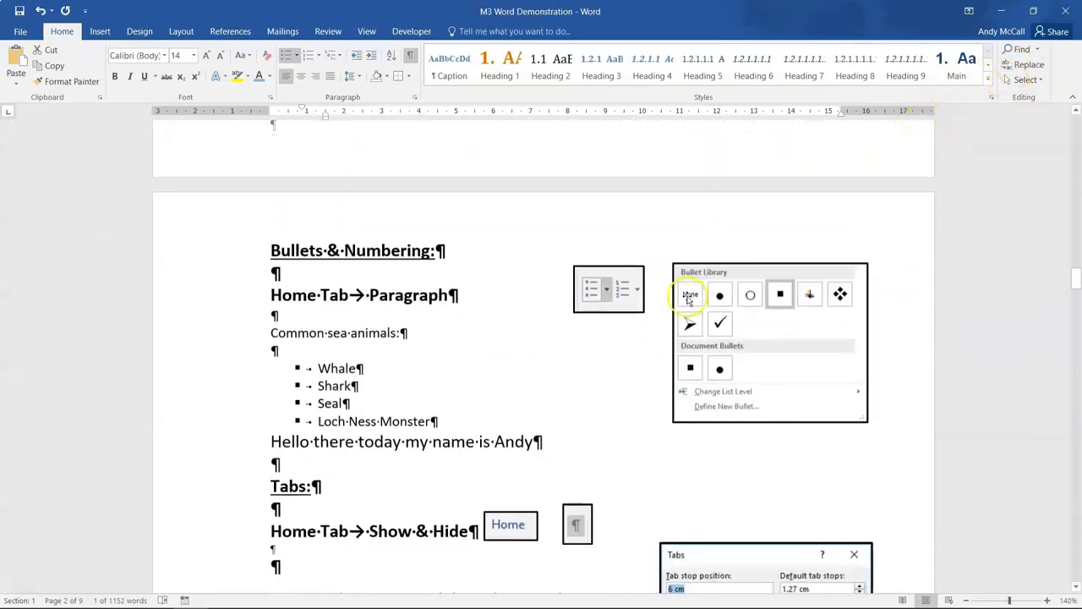
pyautogui.scroll(3, 688, 254)
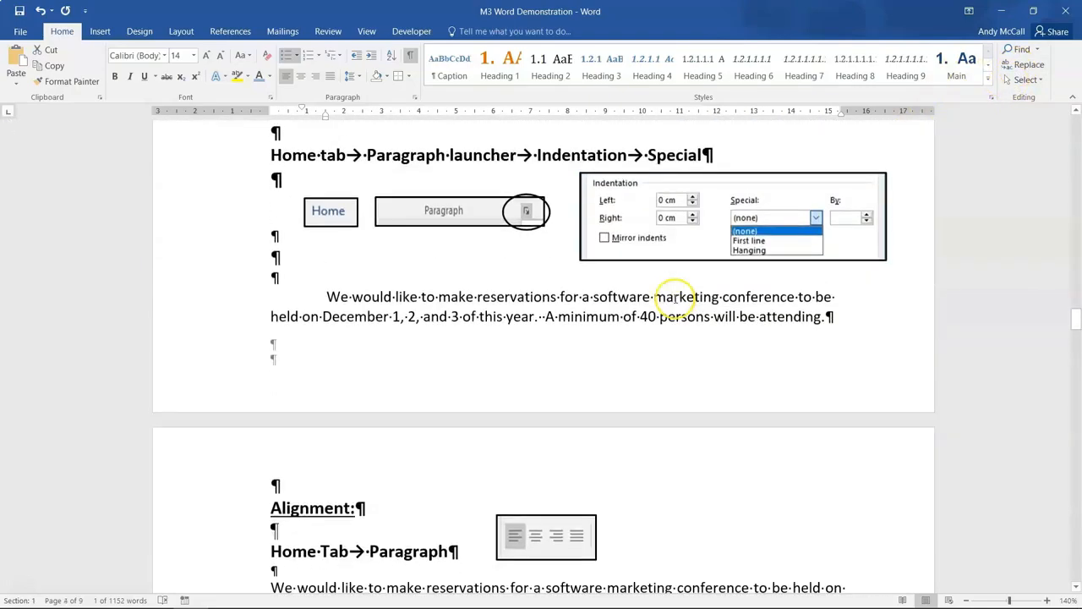
pyautogui.scroll(-10, 677, 279)
pyautogui.scroll(1, 668, 288)
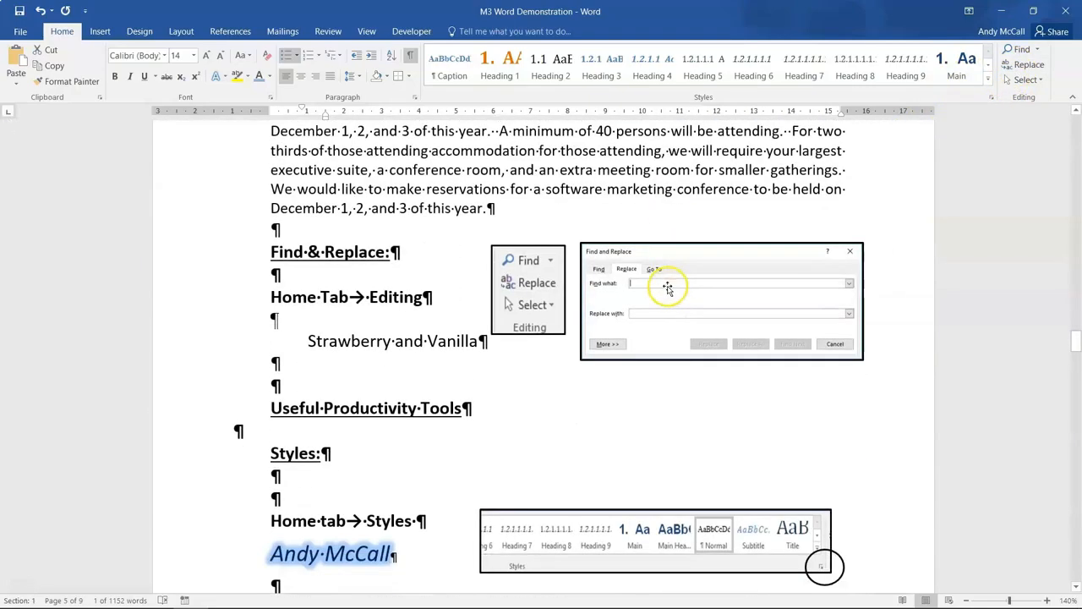
pyautogui.click(1024, 65)
pyautogui.click(557, 175)
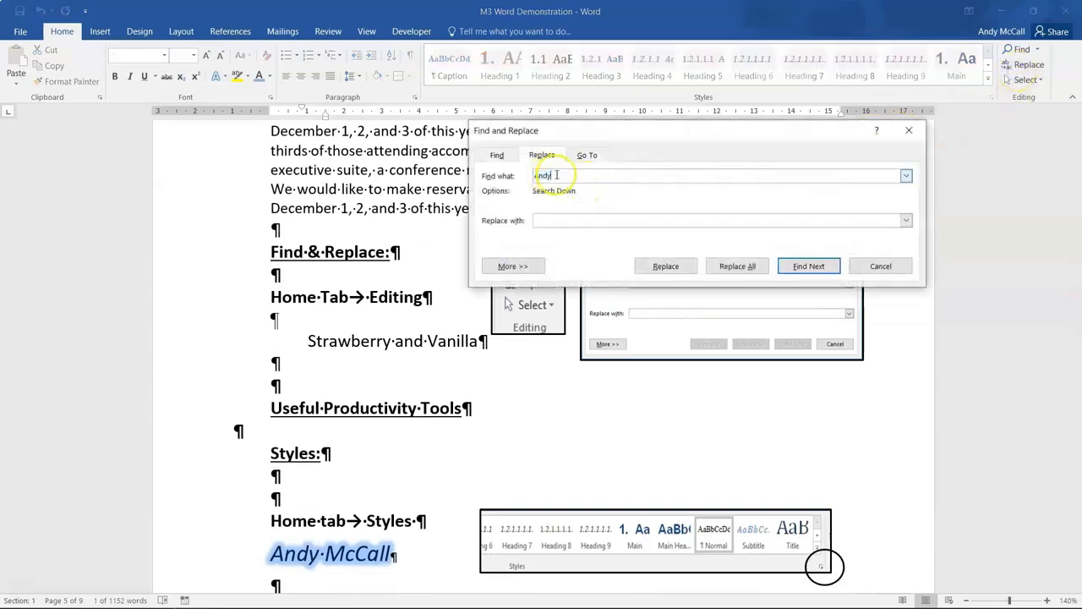
pyautogui.moveTo(554, 175); pyautogui.dragTo(527, 174)
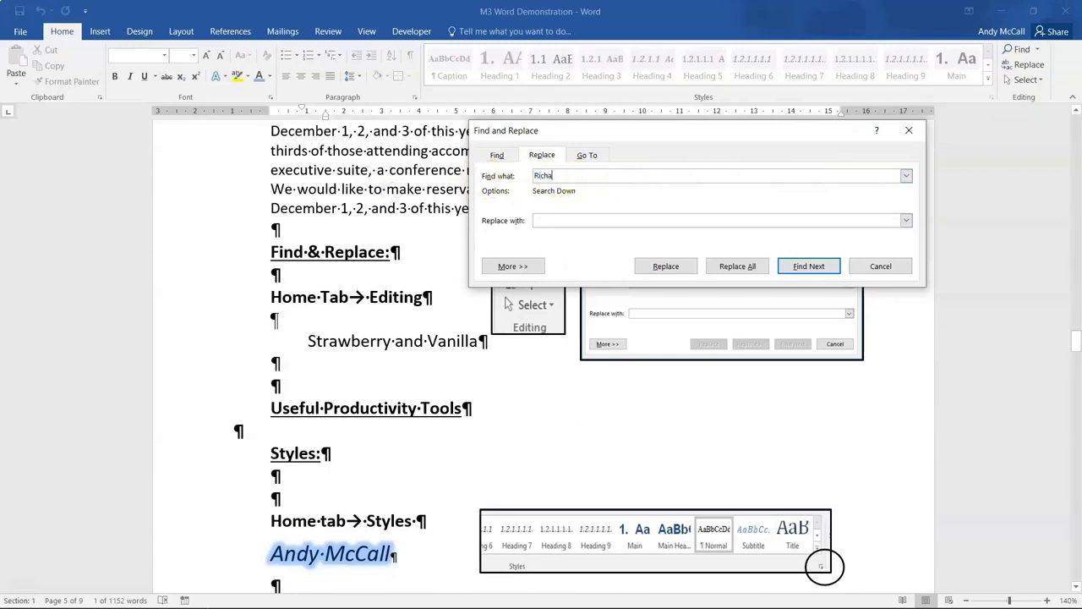
pyautogui.moveTo(568, 175); pyautogui.dragTo(527, 175)
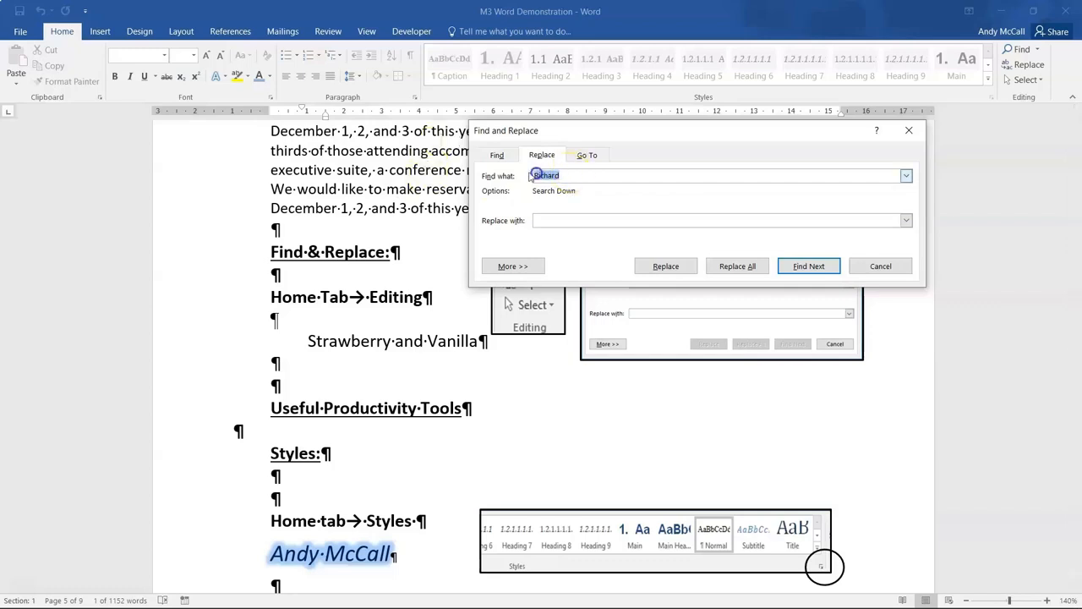
pyautogui.write('Andy')
pyautogui.click(542, 220)
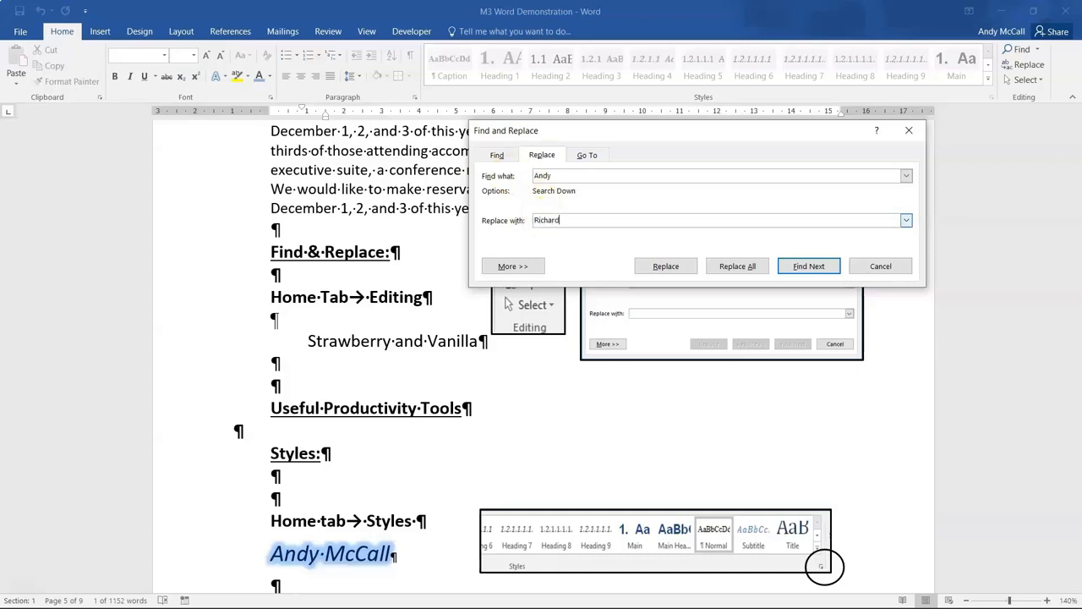
# Try replacing all occurrences of the first name throughout the document, continuing from the beginning, and close Find and Replace
pyautogui.click(746, 272)
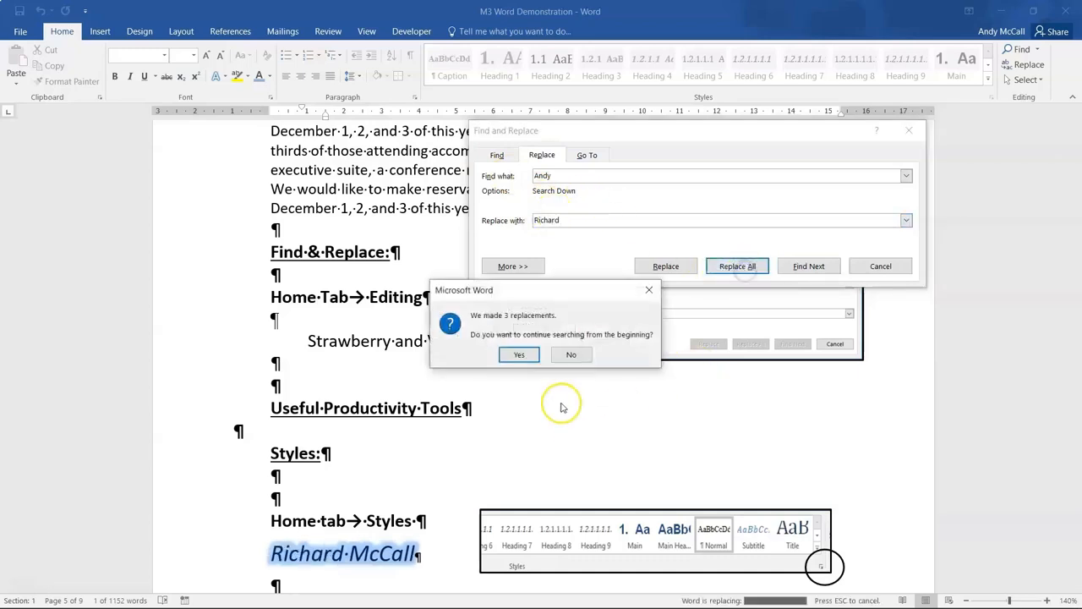
pyautogui.click(520, 356)
pyautogui.click(534, 352)
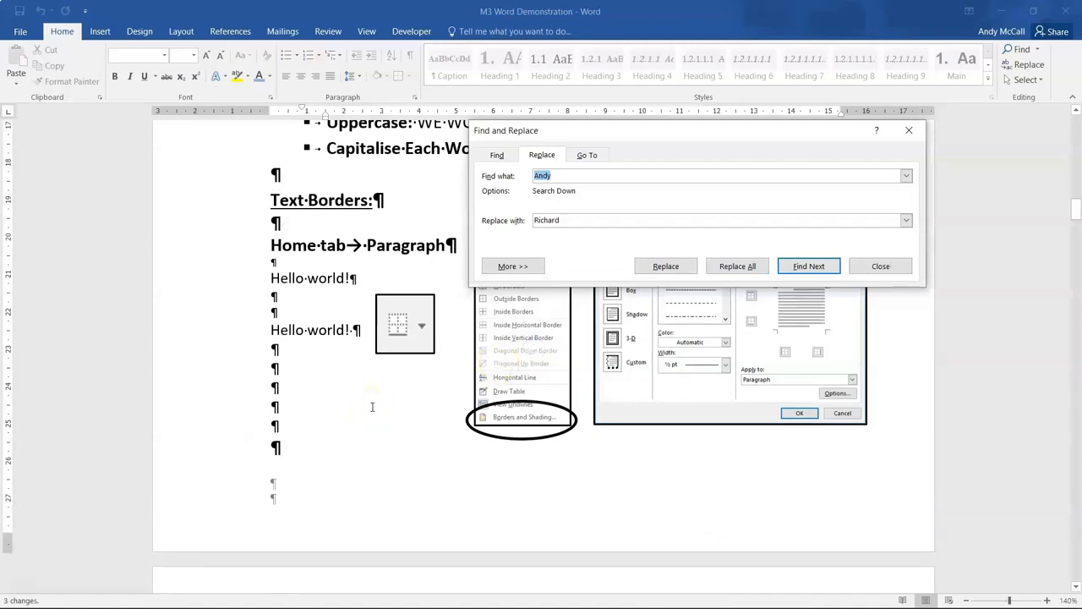
pyautogui.scroll(-10, 372, 406)
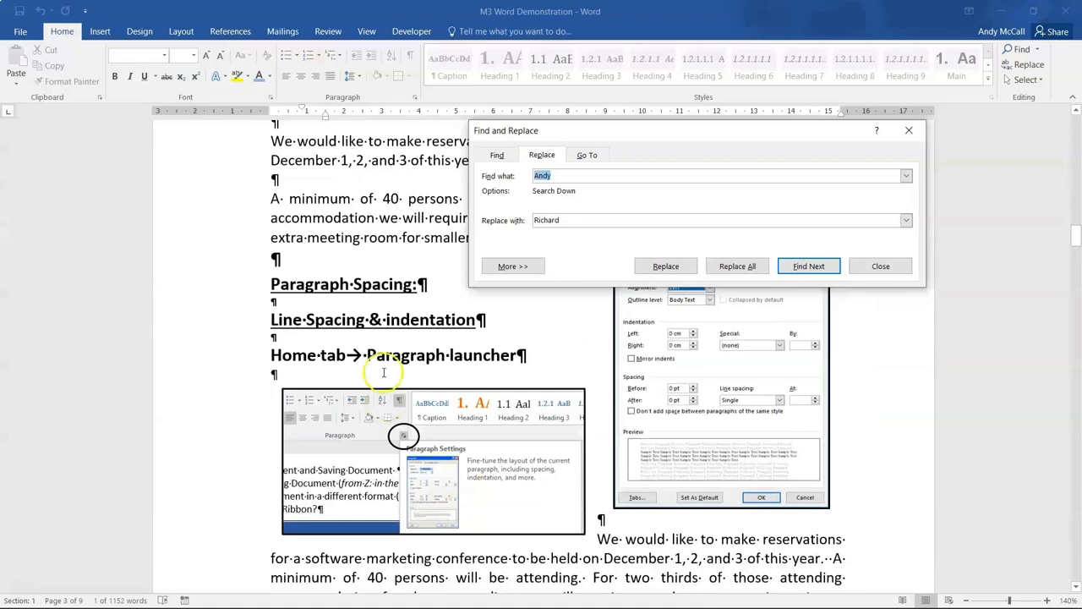
pyautogui.click(881, 266)
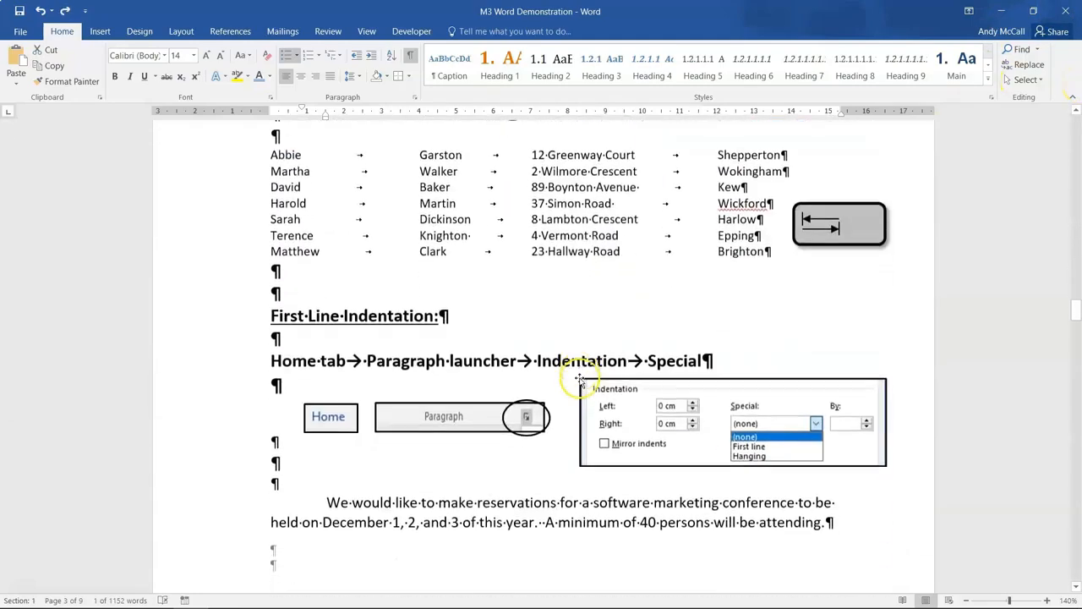
# Apply the Name style to the person's name under the Styles heading
pyautogui.scroll(-15, 560, 400)
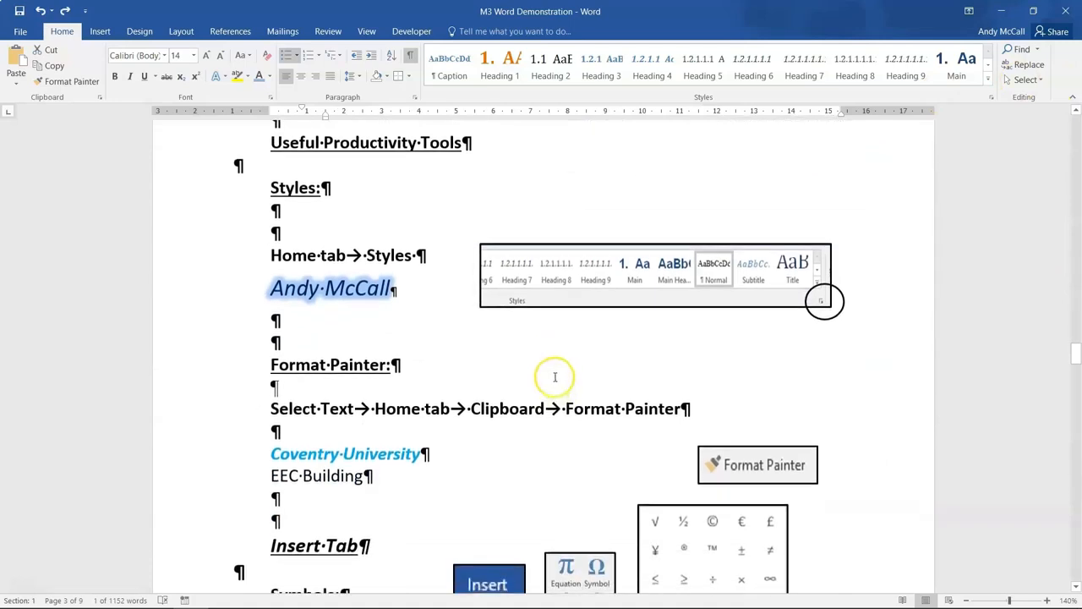
pyautogui.scroll(1, 553, 374)
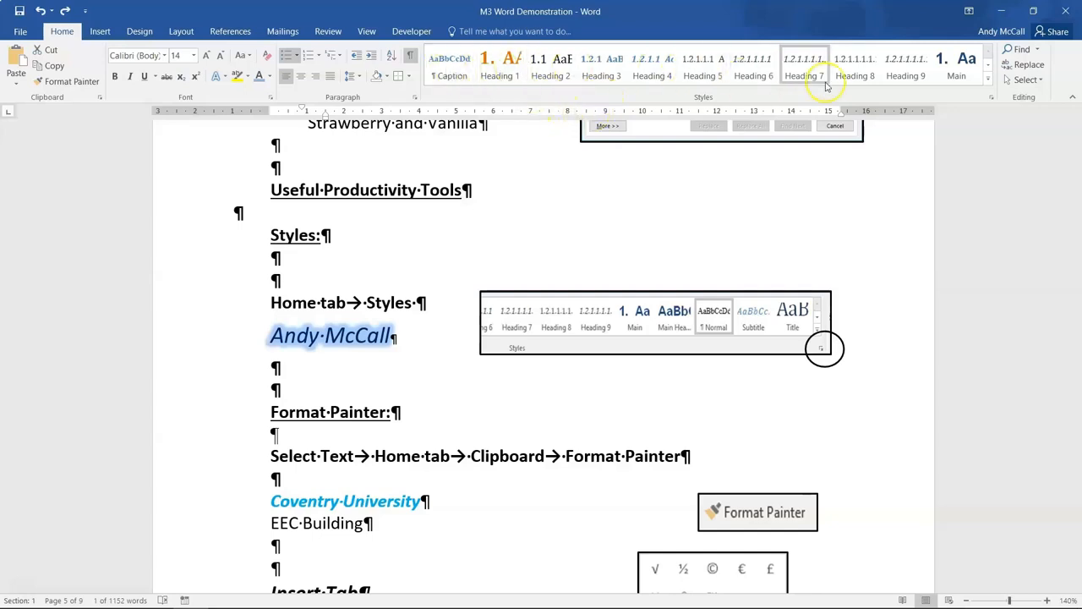
pyautogui.click(988, 81)
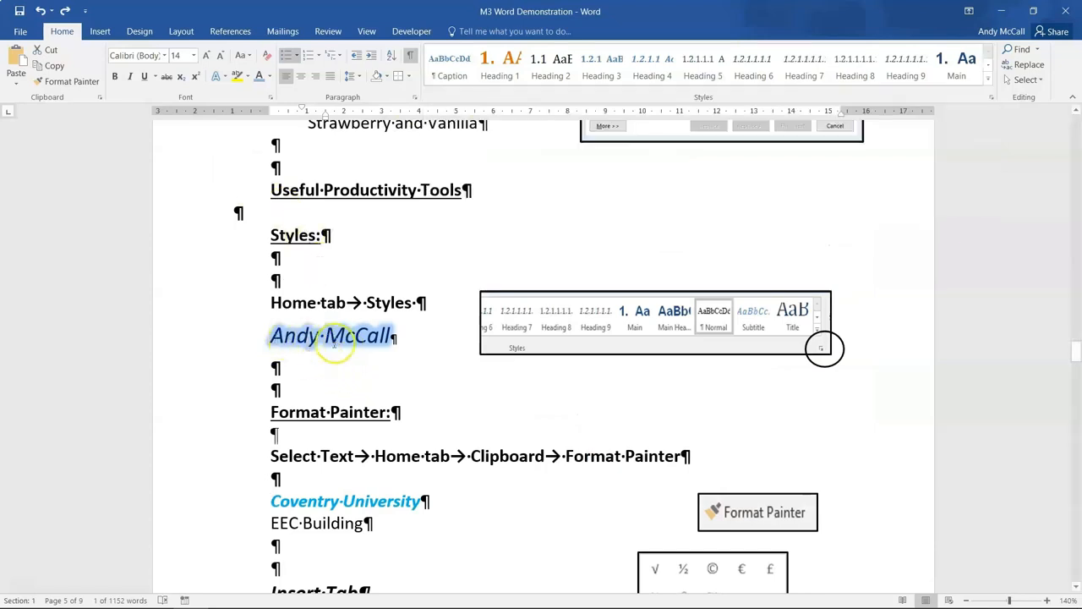
pyautogui.click(347, 338)
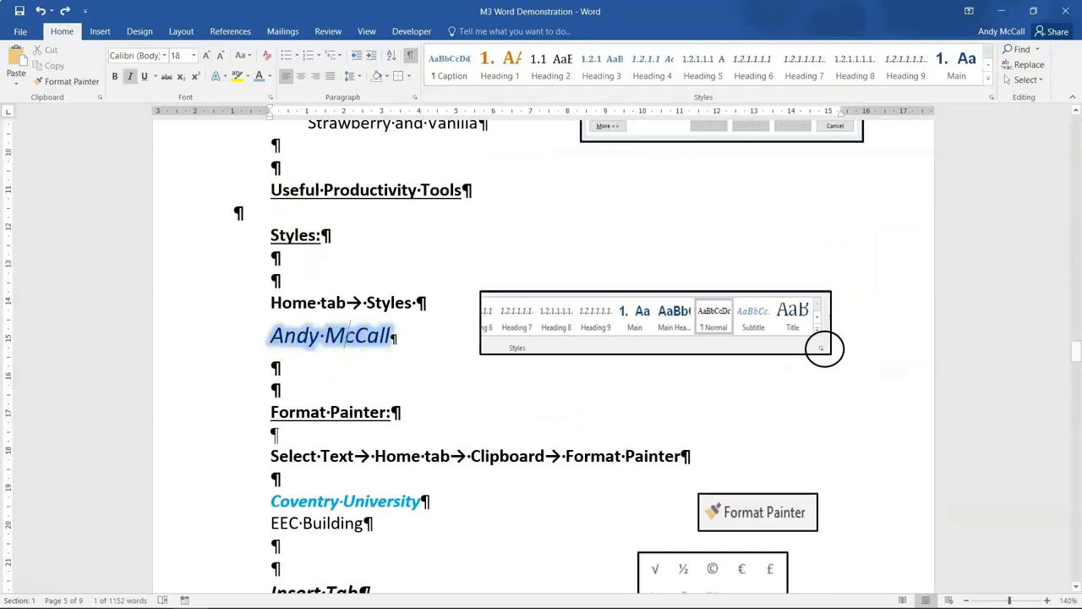
pyautogui.click(989, 80)
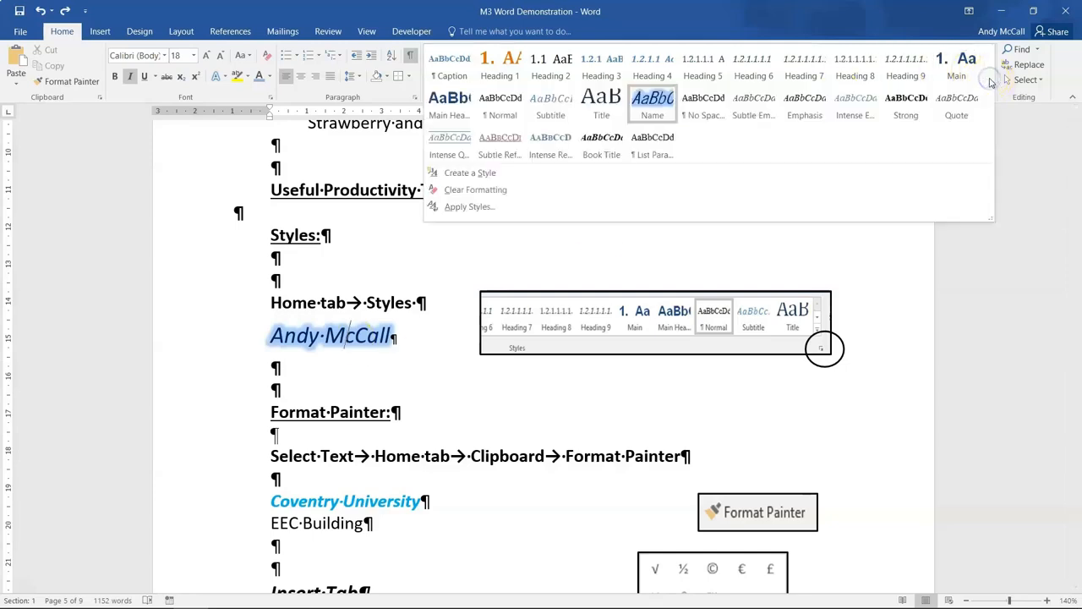
pyautogui.click(644, 107)
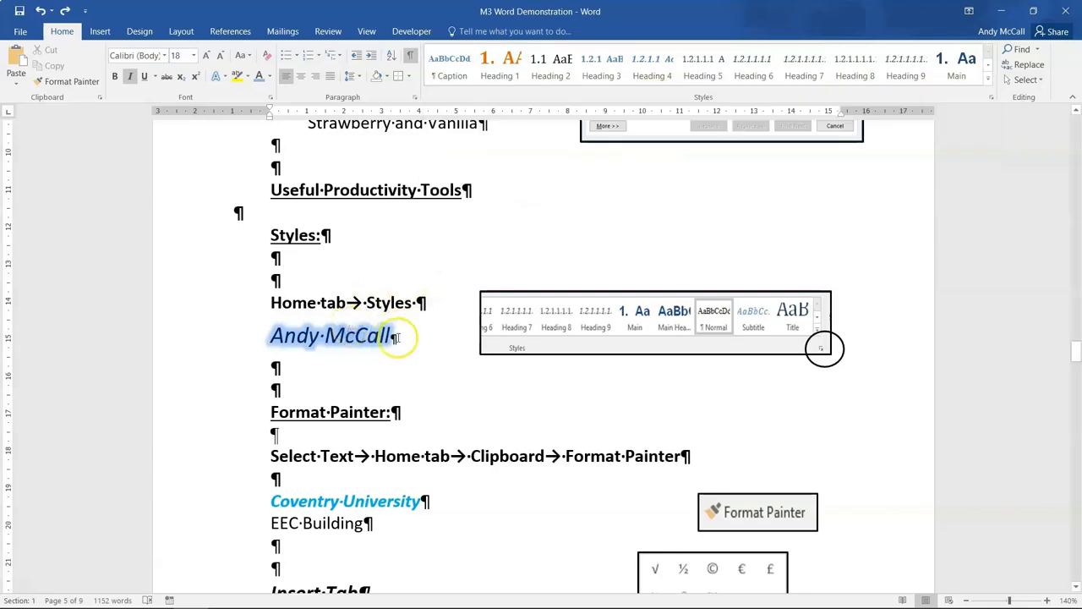
# Try the Strong style on the person's full name under Styles and select the line to check its formatting
pyautogui.moveTo(267, 336); pyautogui.dragTo(372, 337)
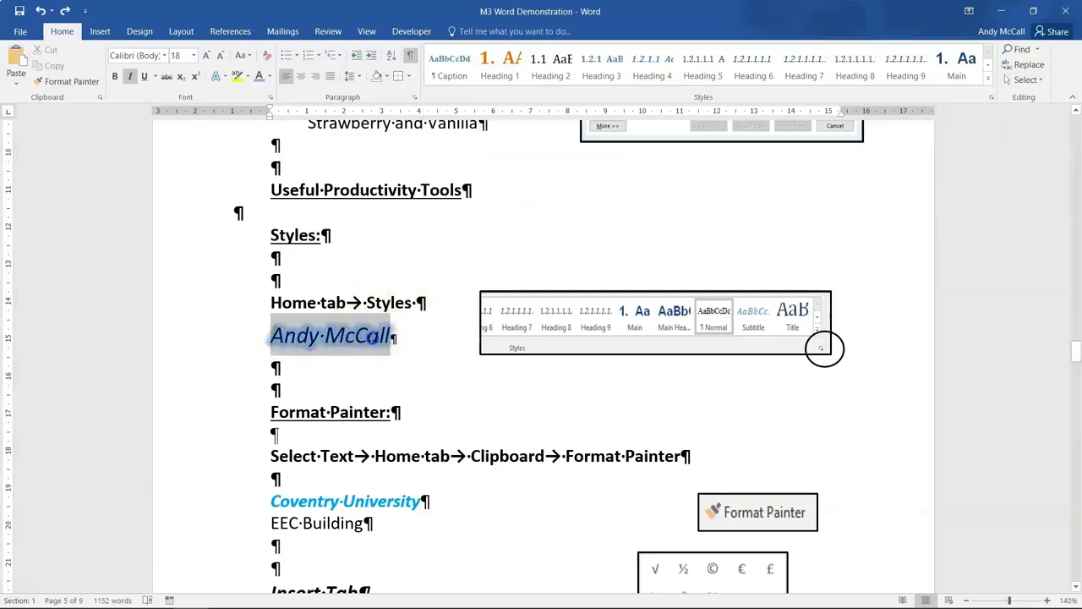
pyautogui.click(988, 81)
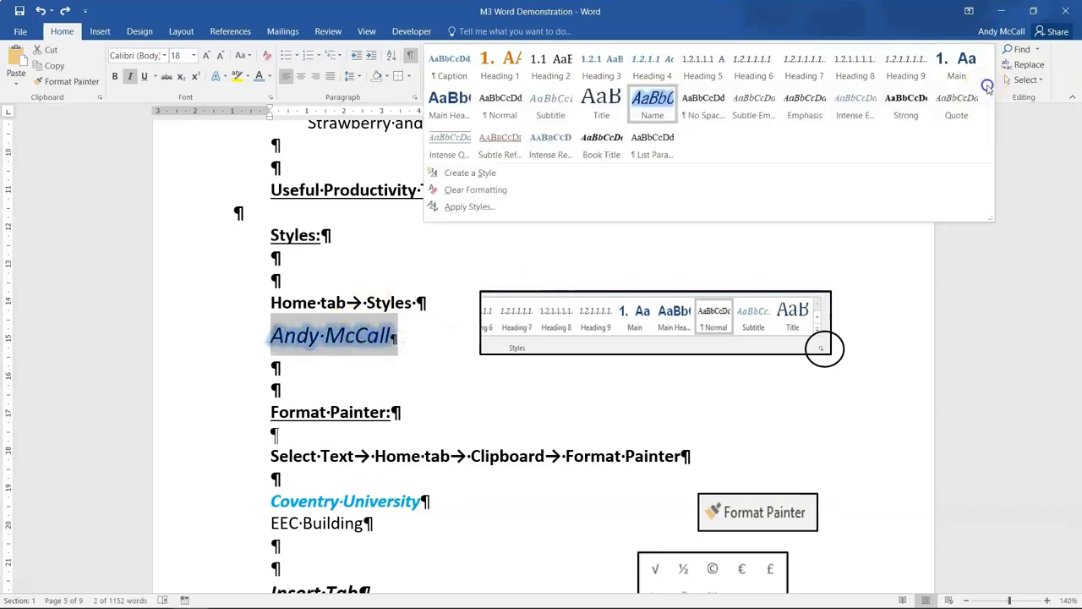
pyautogui.click(906, 106)
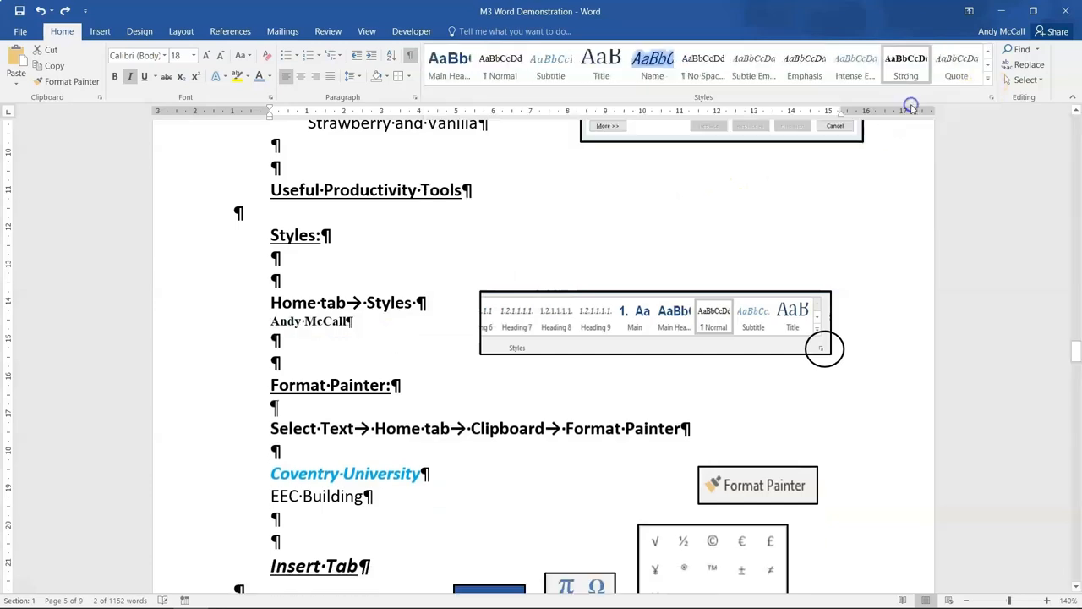
pyautogui.click(288, 319)
pyautogui.tripleClick(288, 319)
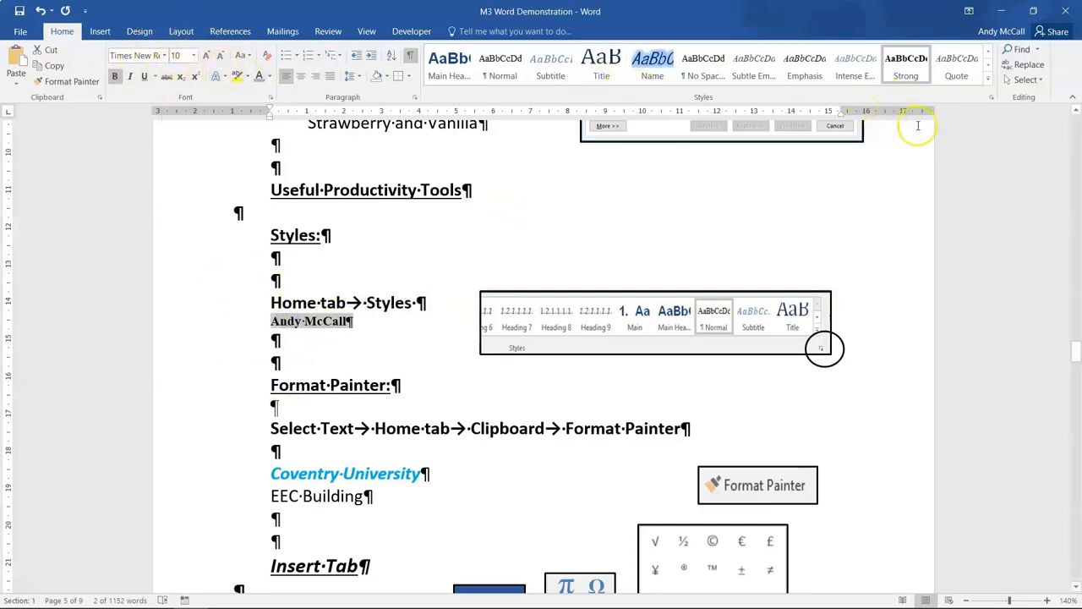
# Browse the full list of document styles with the name line selected, and close the list
pyautogui.click(992, 98)
pyautogui.scroll(-10, 981, 183)
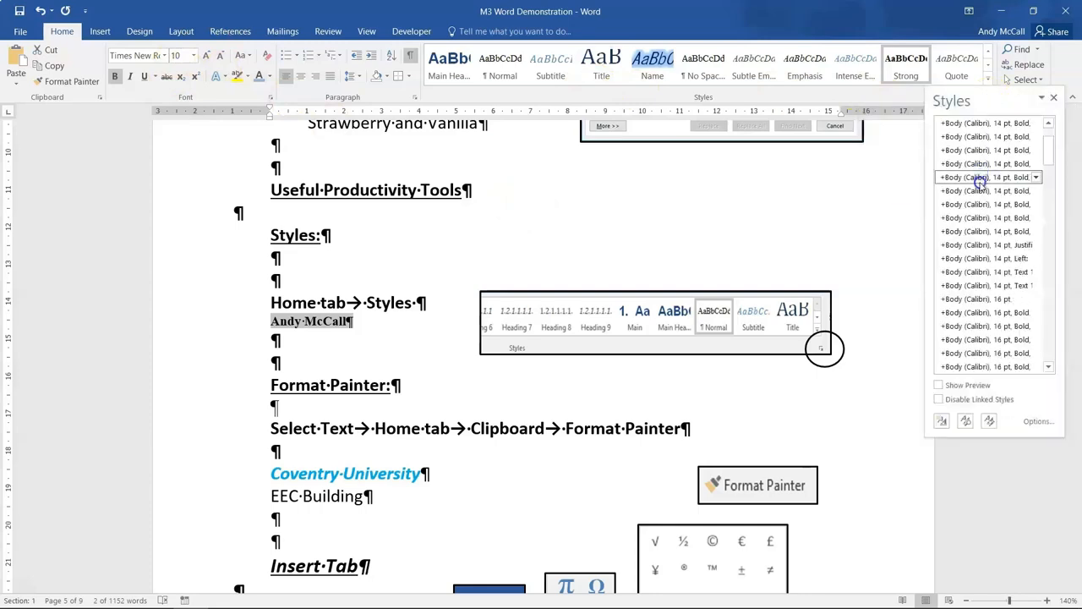
pyautogui.moveTo(1049, 192)
pyautogui.mouseDown()
pyautogui.moveTo(1045, 345)
pyautogui.moveTo(1053, 126)
pyautogui.moveTo(1052, 208)
pyautogui.mouseUp()
pyautogui.moveTo(1027, 210)
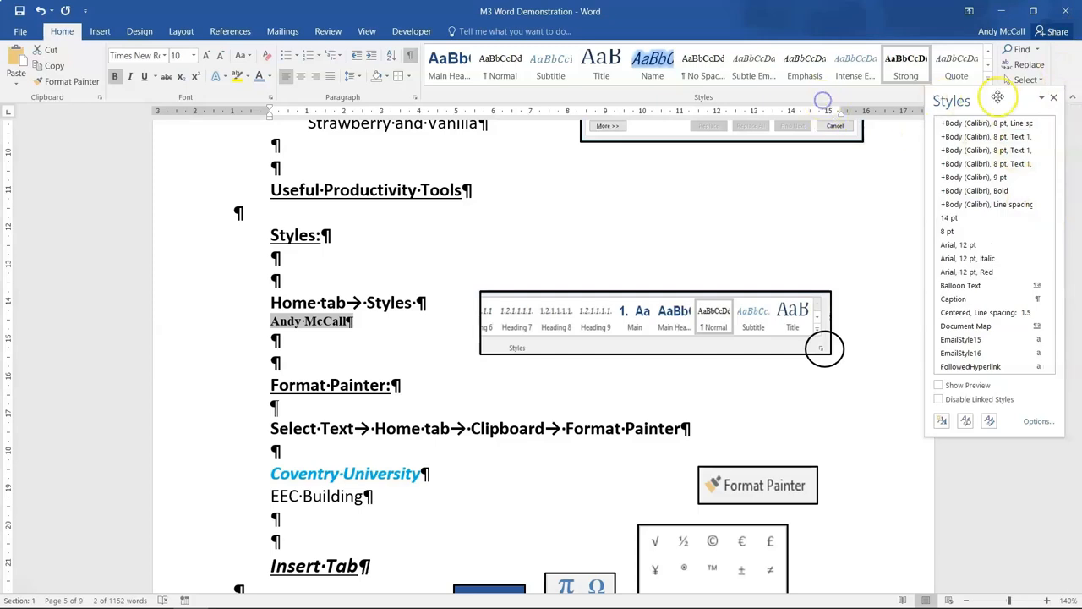
pyautogui.click(1052, 99)
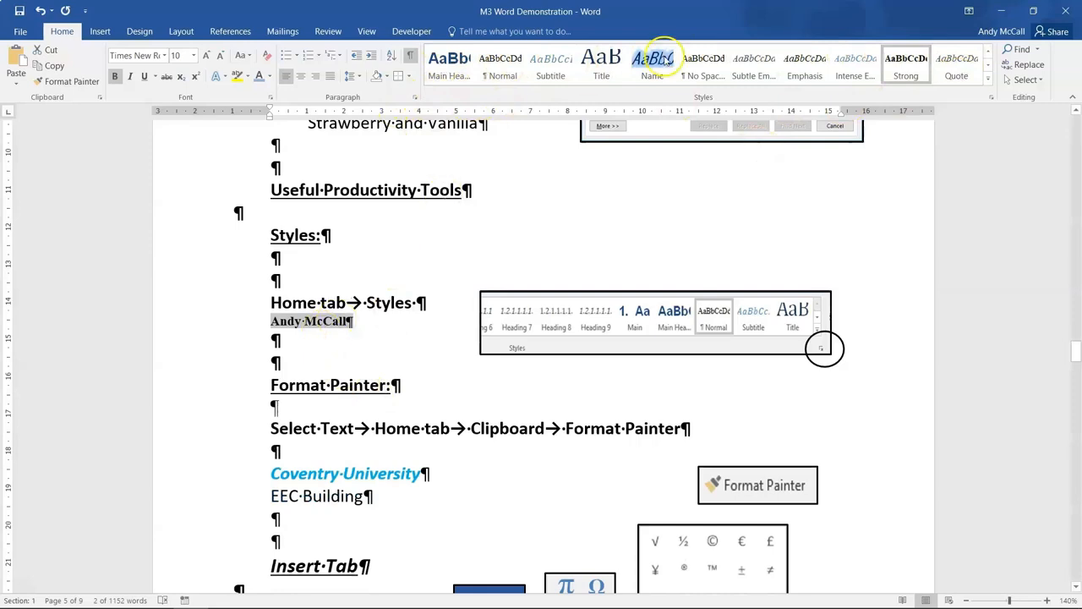
# Preview other gallery styles on the name line, and undo the Strong style
pyautogui.click(989, 82)
pyautogui.click(1039, 182)
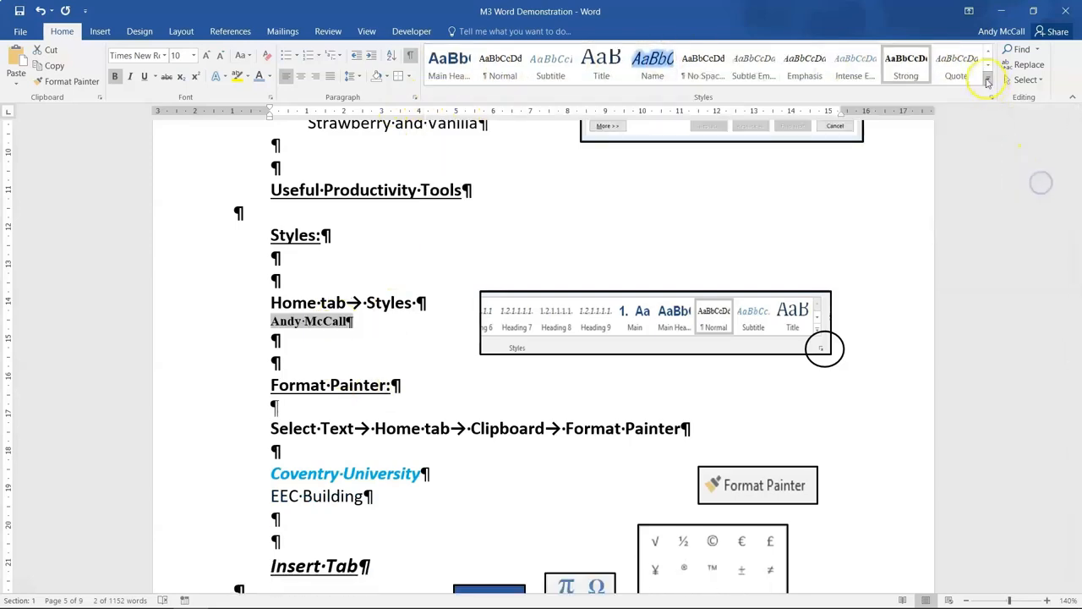
pyautogui.click(987, 81)
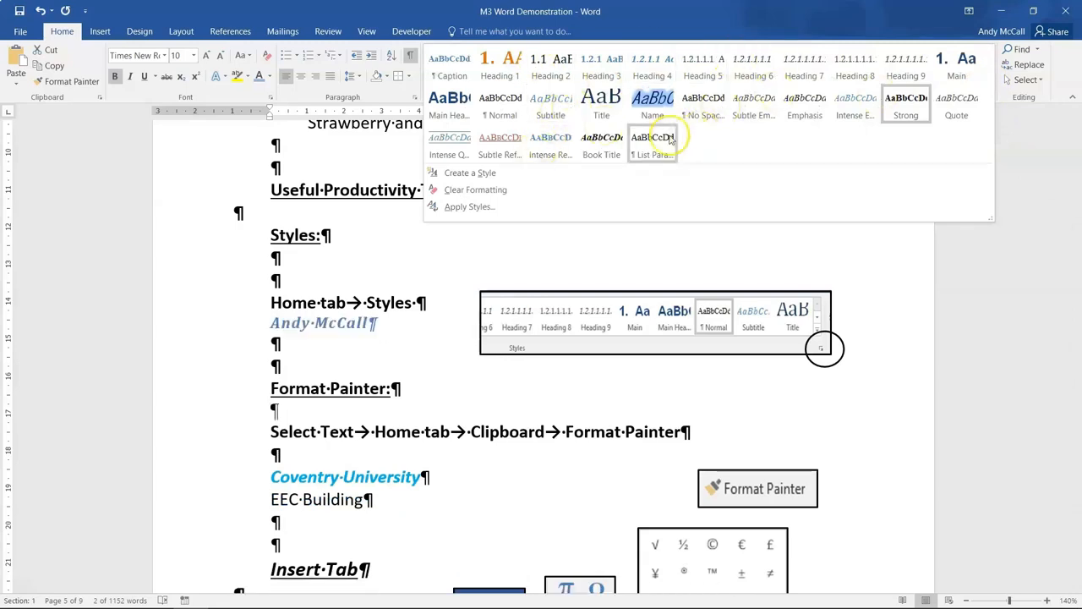
pyautogui.click(412, 327)
pyautogui.hotkey('ctrl', 'z')
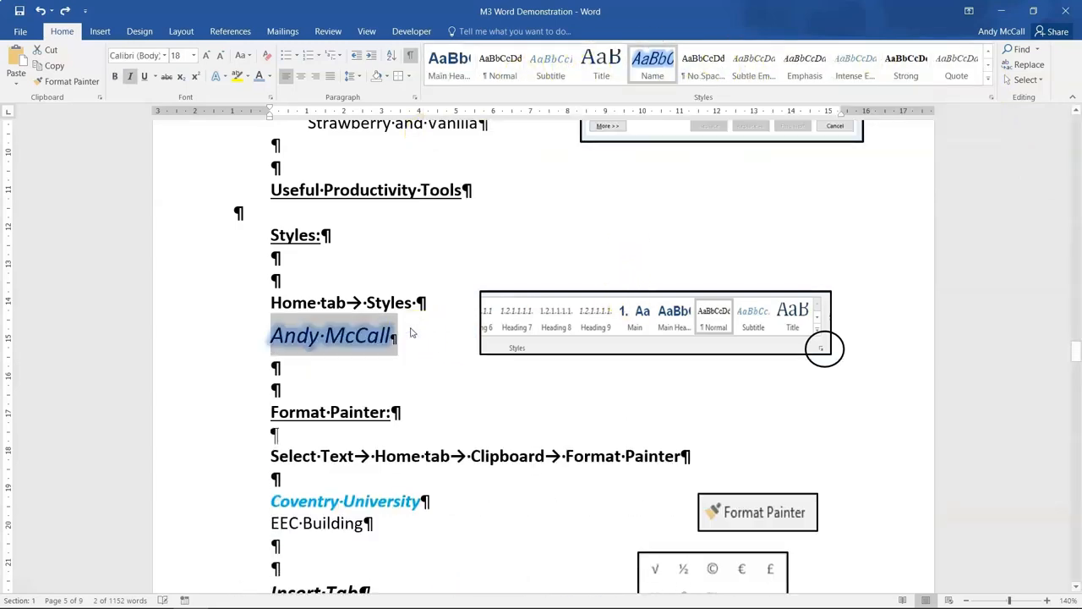
pyautogui.scroll(-3, 376, 368)
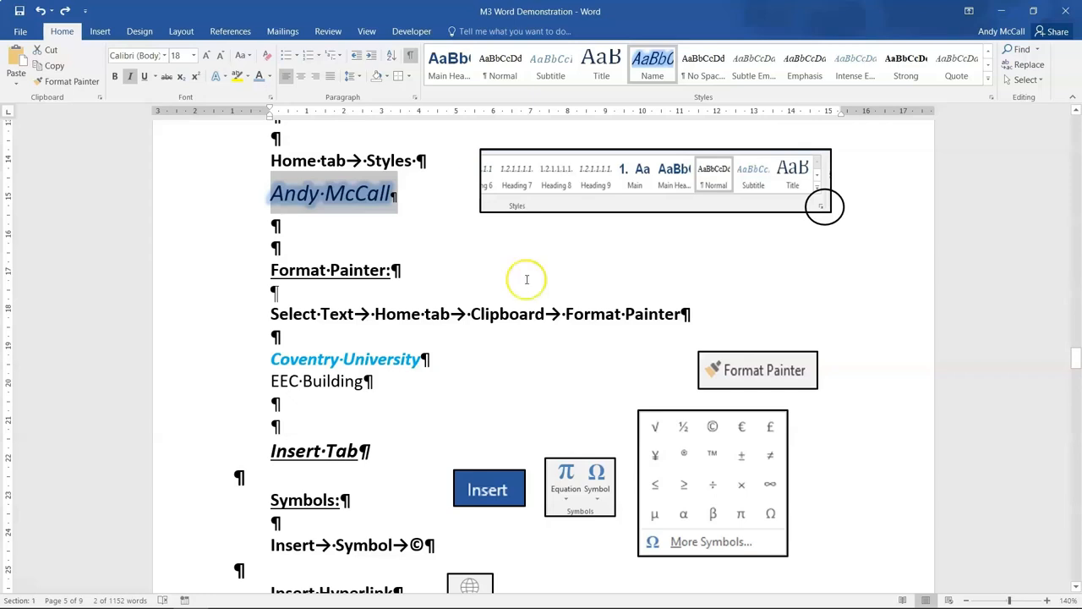
pyautogui.click(313, 243)
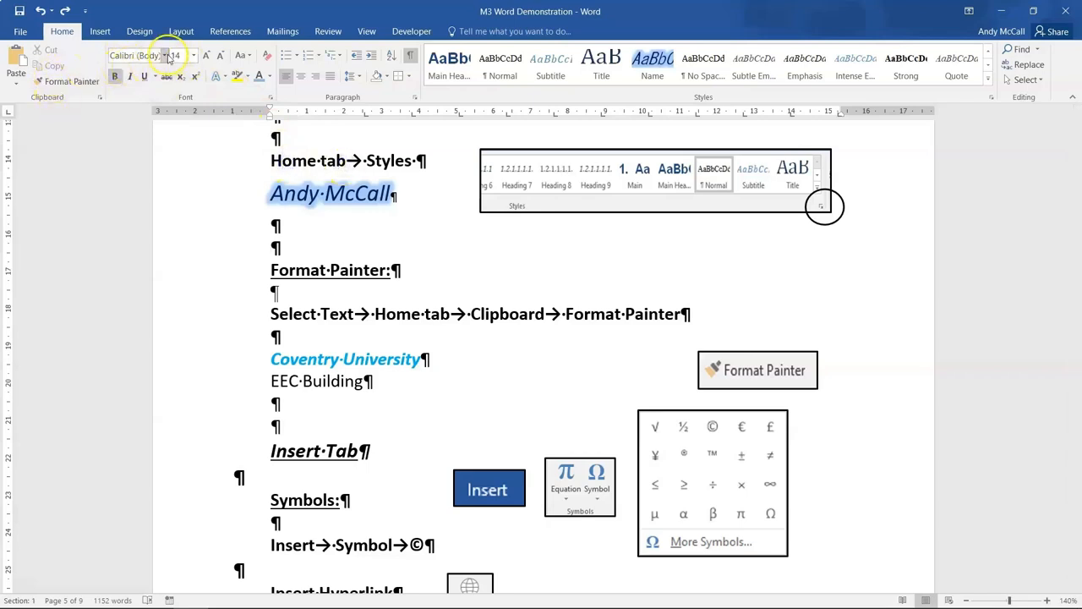
pyautogui.click(164, 55)
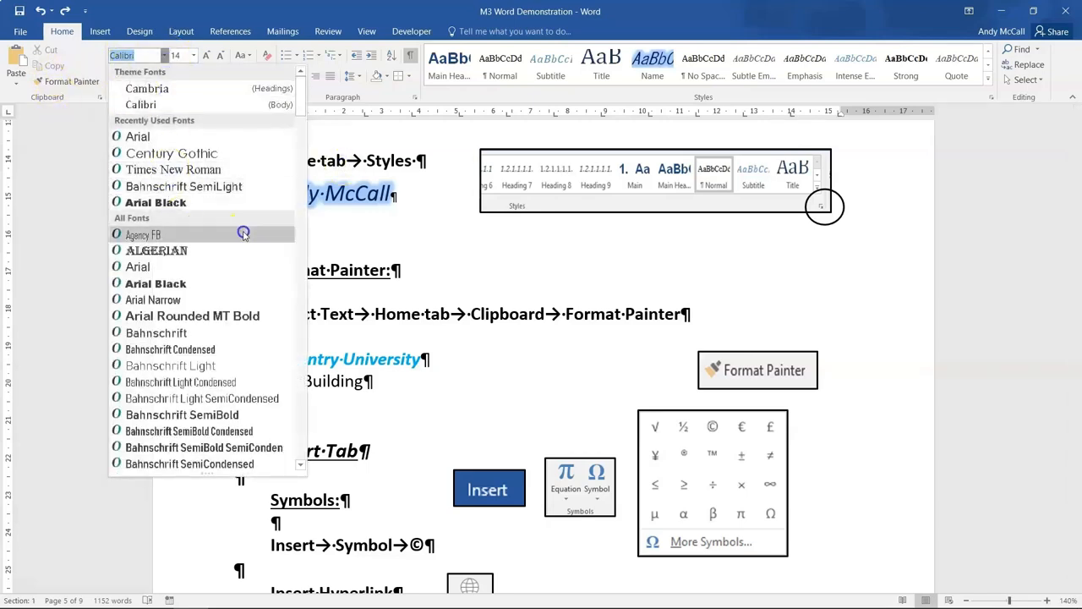
pyautogui.click(449, 241)
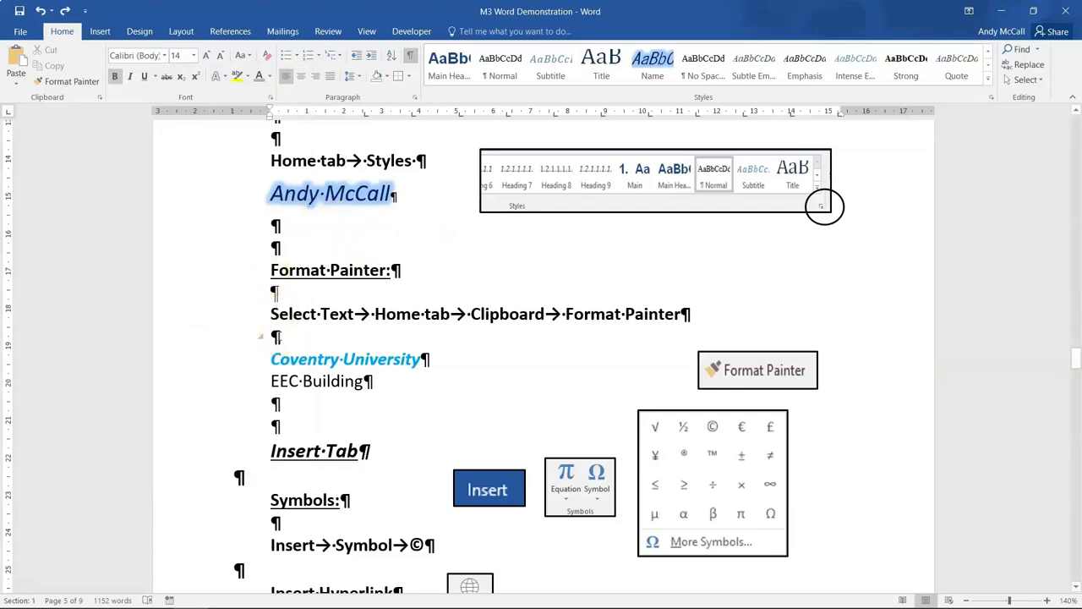
# Select the Coventry University line and the EEC Building line in turn to compare their font formatting
pyautogui.moveTo(285, 357)
pyautogui.mouseDown()
pyautogui.moveTo(427, 358)
pyautogui.moveTo(272, 358)
pyautogui.mouseUp()
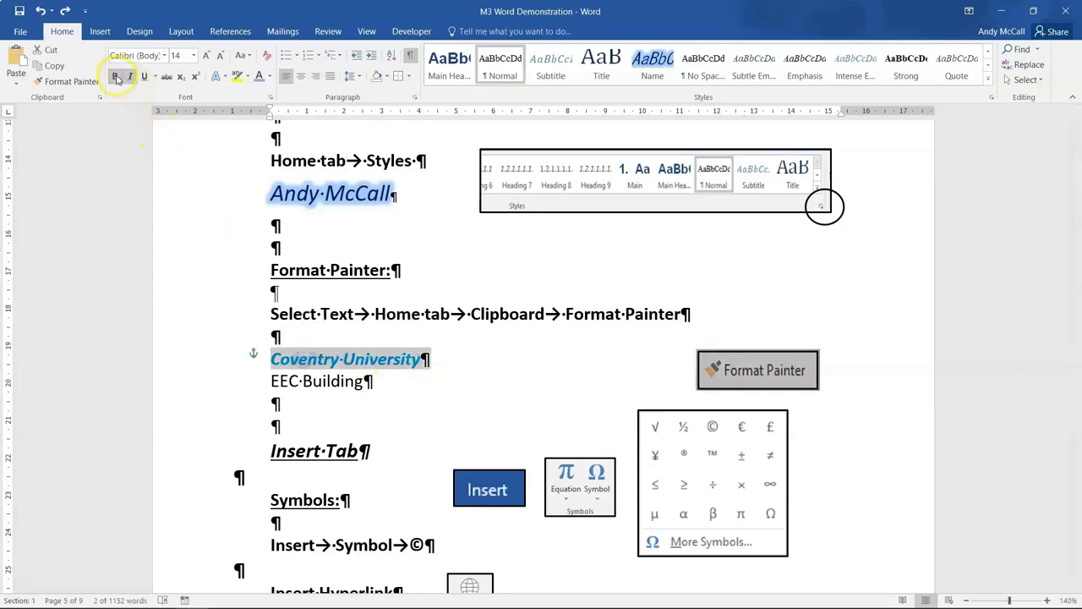
pyautogui.click(346, 358)
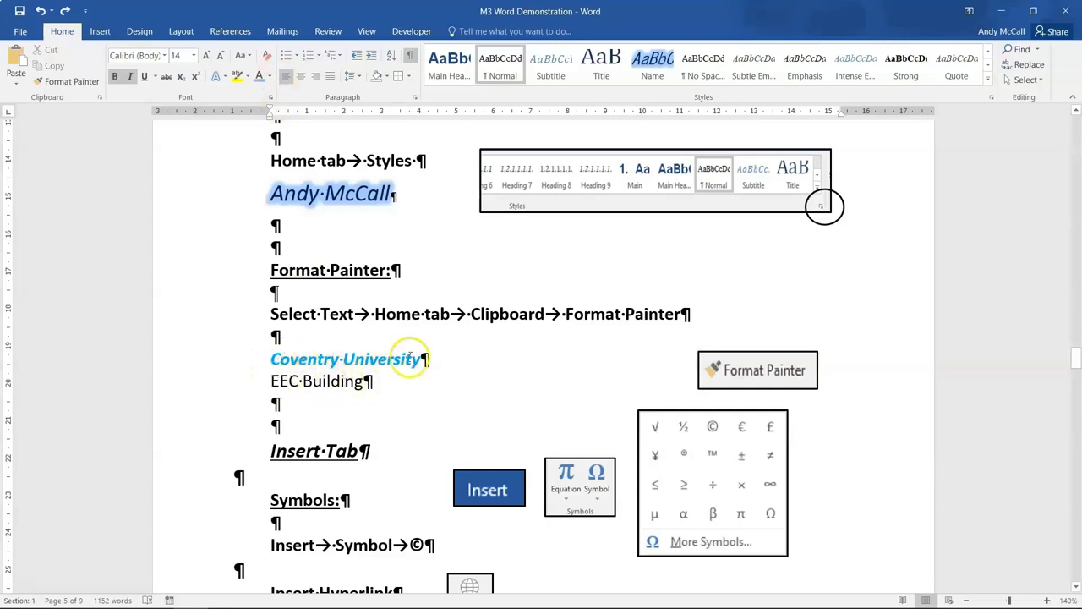
pyautogui.moveTo(272, 381); pyautogui.dragTo(362, 386)
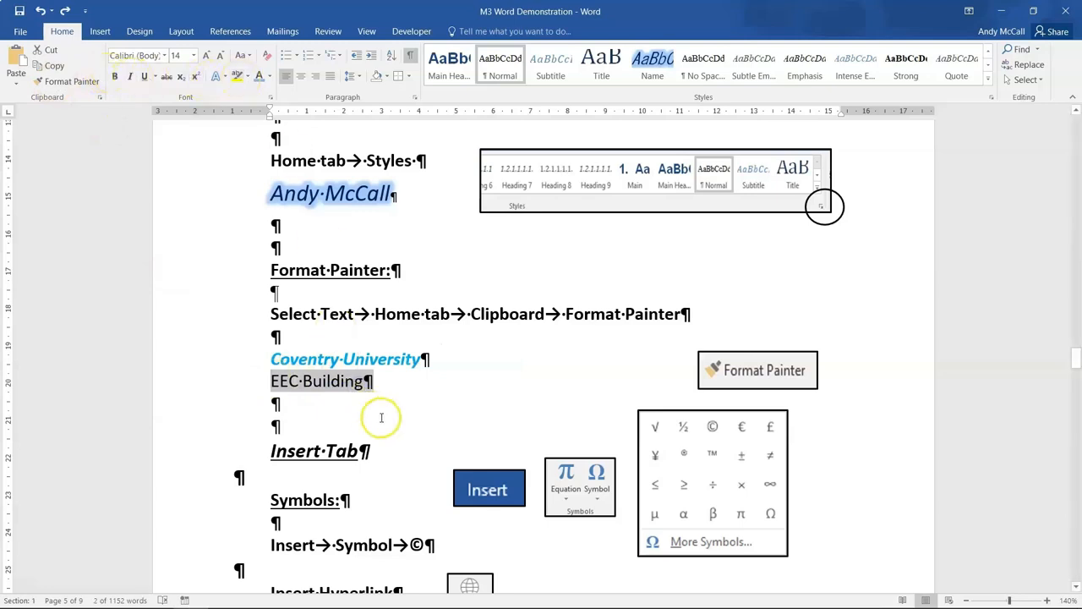
pyautogui.click(399, 382)
# Try copying the Coventry University formatting onto the EEC Building line with Format Painter, and undo it
pyautogui.moveTo(427, 358)
pyautogui.mouseDown()
pyautogui.moveTo(266, 356)
pyautogui.moveTo(312, 354)
pyautogui.mouseUp()
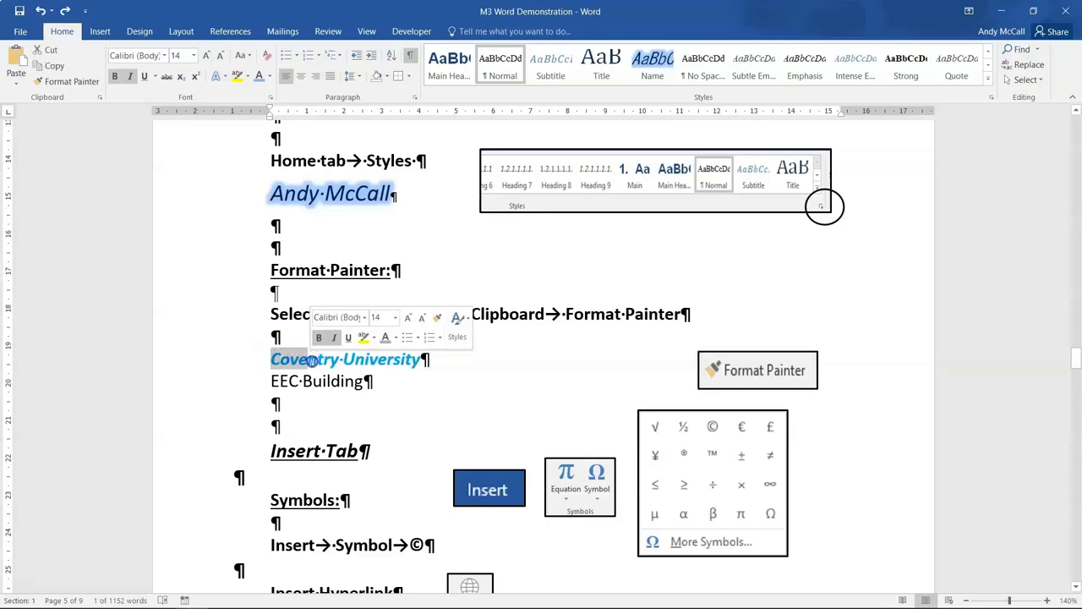
pyautogui.click(71, 83)
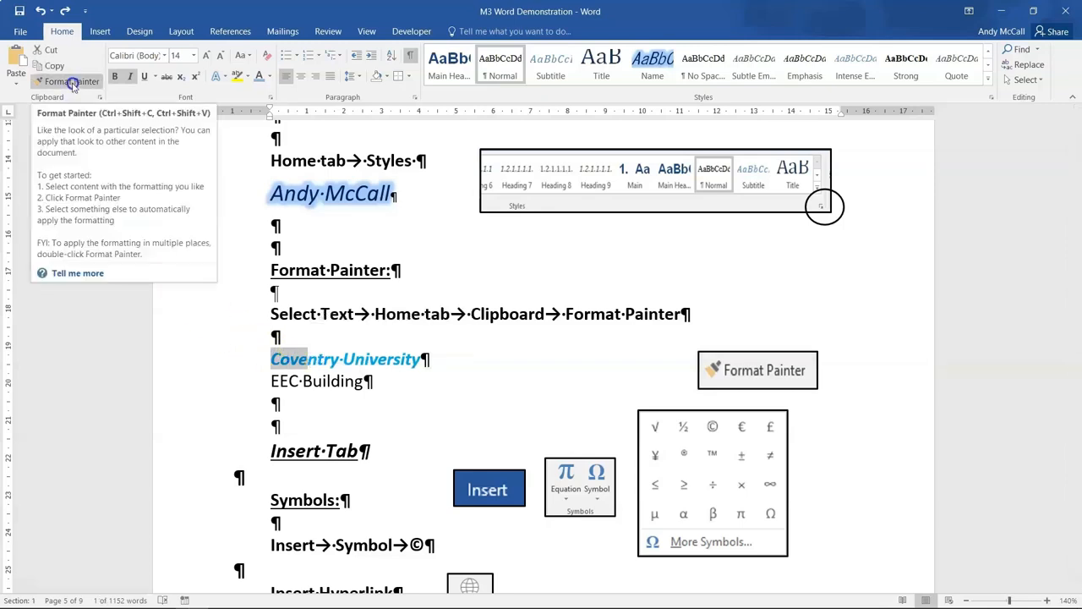
pyautogui.click(72, 82)
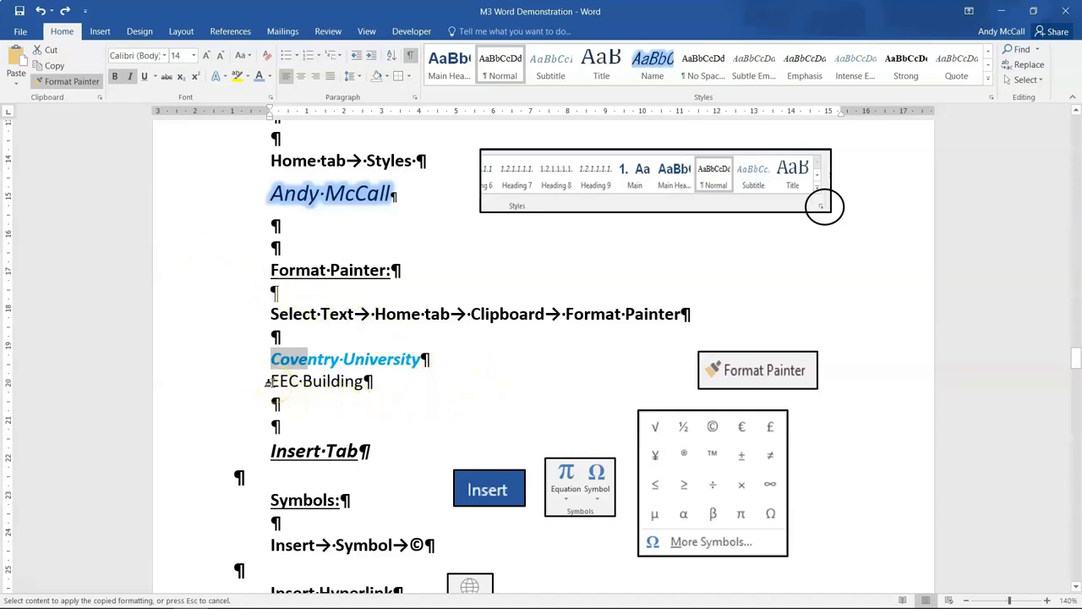
pyautogui.moveTo(267, 381); pyautogui.dragTo(361, 387)
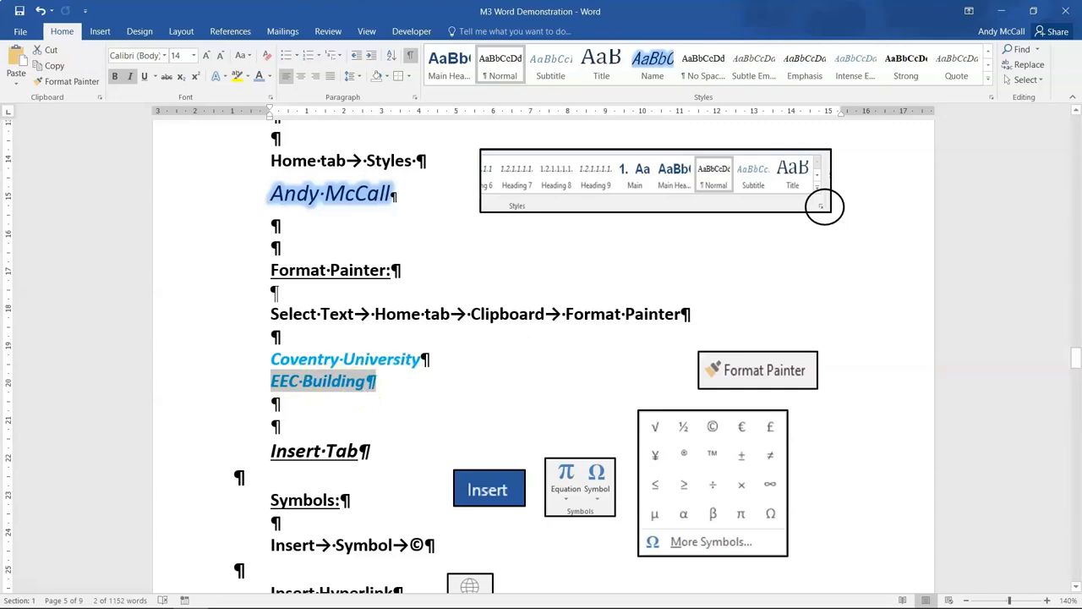
pyautogui.moveTo(288, 359); pyautogui.dragTo(381, 358)
pyautogui.click(303, 381)
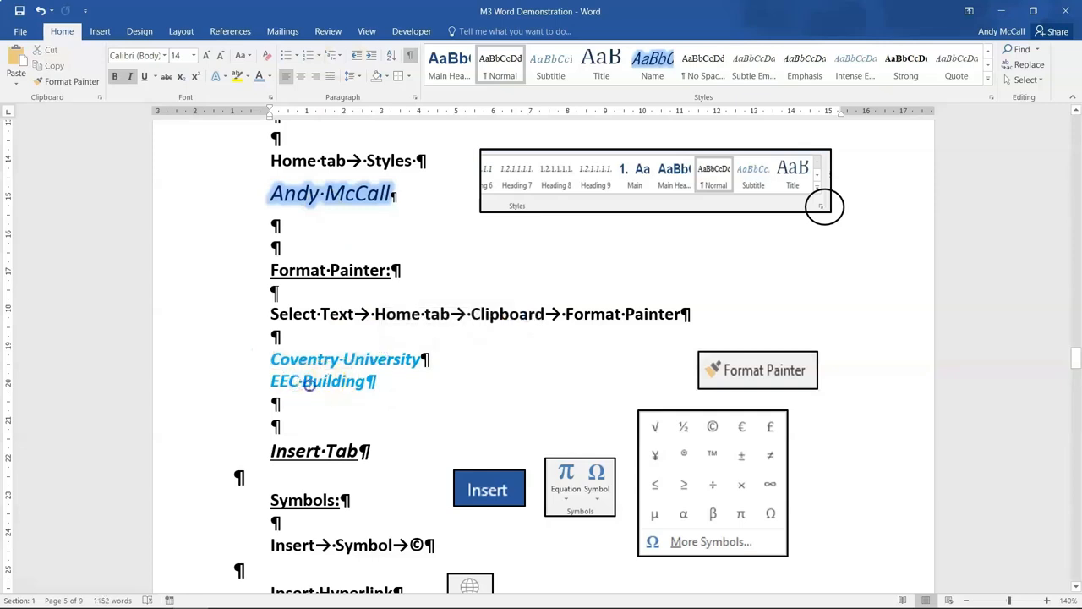
pyautogui.hotkey('ctrl', 'z')
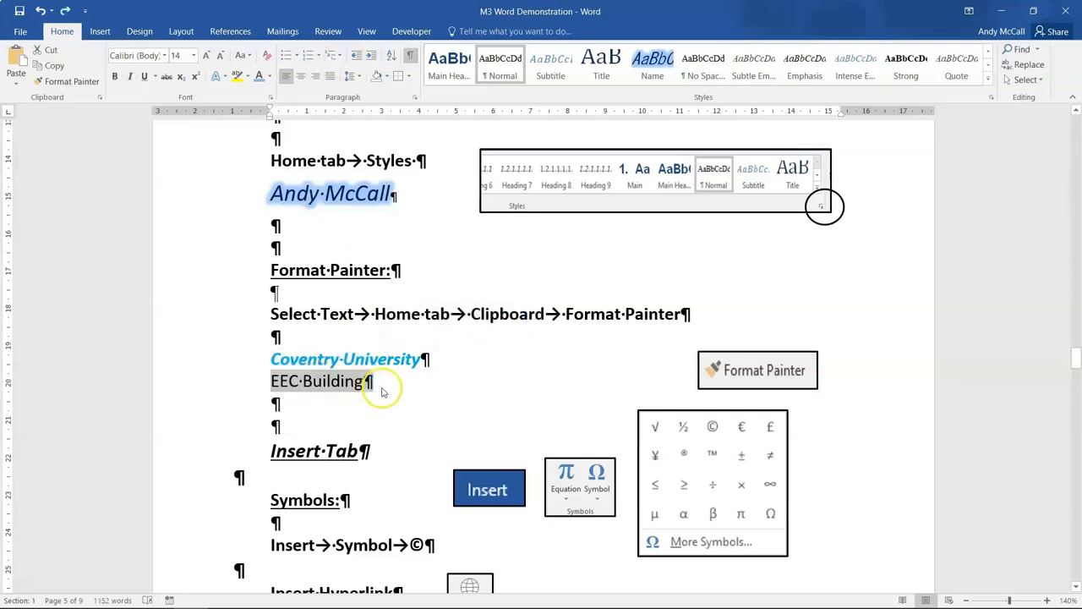
# Use Format Painter to apply the blue bold italic formatting of Coventry University to the whole EEC Building line
pyautogui.moveTo(290, 360); pyautogui.dragTo(330, 360)
pyautogui.click(72, 81)
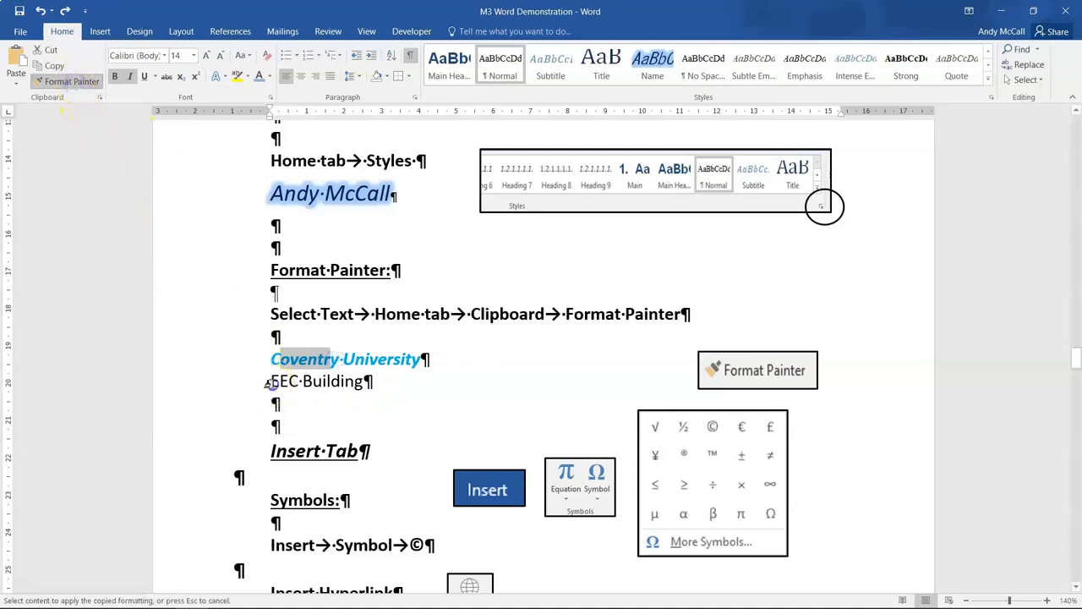
pyautogui.moveTo(268, 383); pyautogui.dragTo(376, 385)
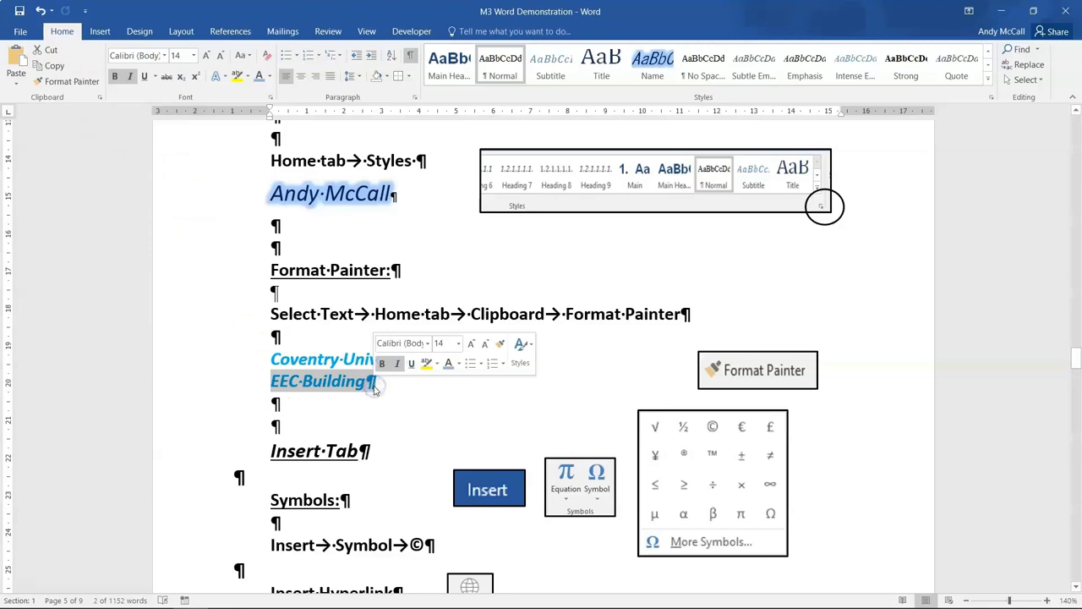